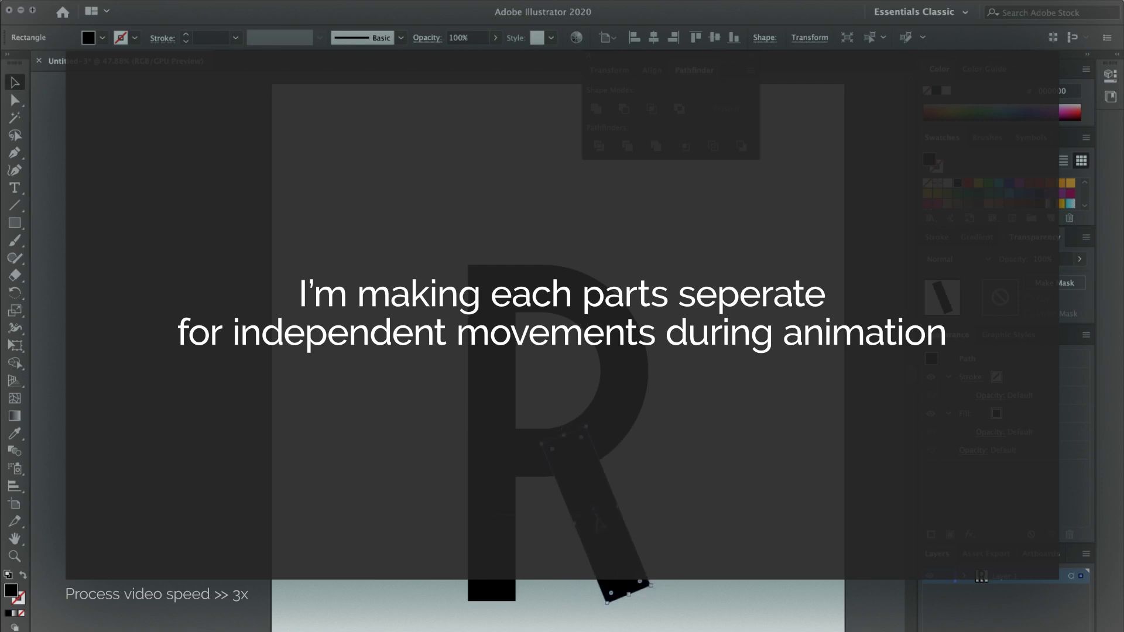
Step: Draw a black rectangle extending outward from the upper end of the R's stem and round its lower outer corner
click(679, 492)
click(15, 223)
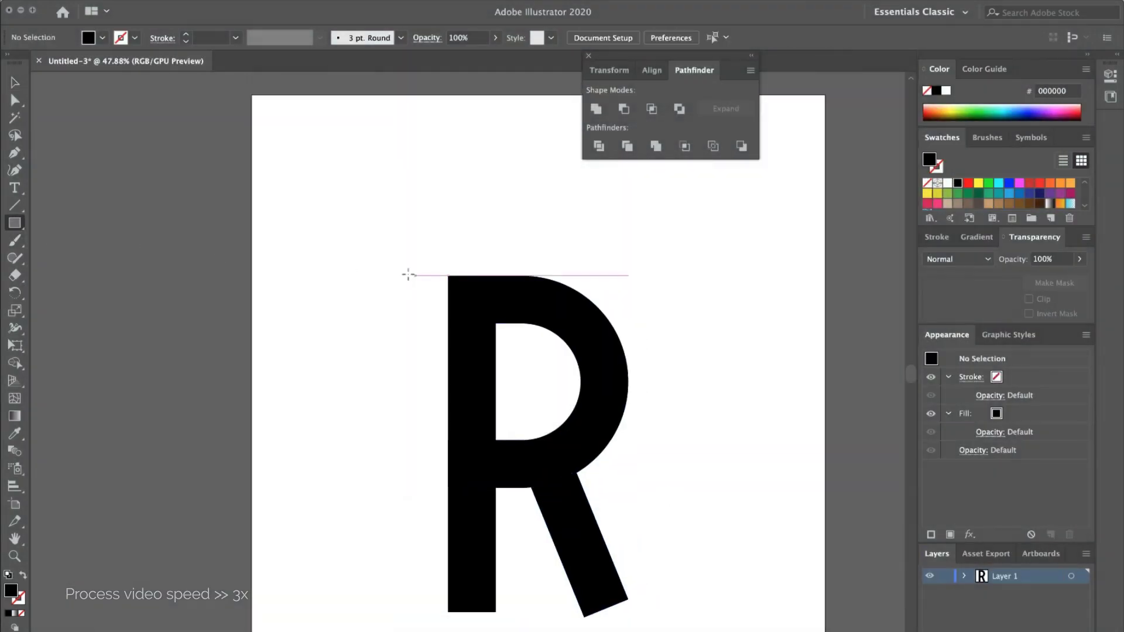
drag(413, 276, 494, 323)
click(15, 100)
click(414, 324)
click(529, 231)
drag(421, 315, 475, 285)
Step: Rotate the R's diagonal leg slightly so its lower end slants further outward
click(615, 602)
click(606, 594)
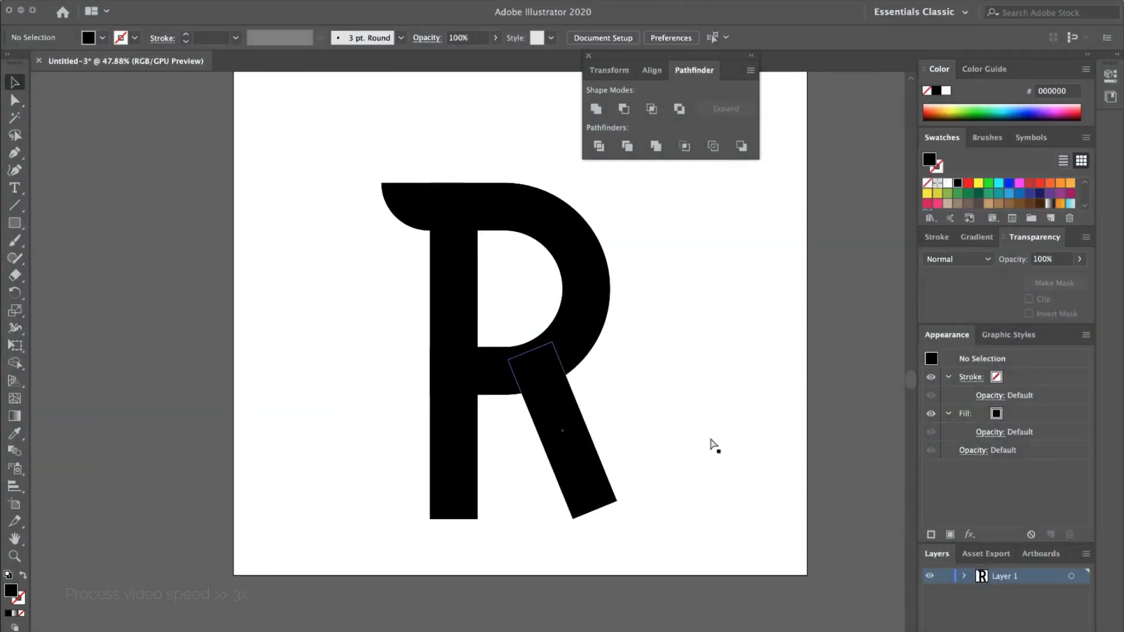
click(562, 485)
drag(623, 507, 594, 508)
click(687, 438)
Step: Select all parts of the R, group them and centre the group horizontally
scroll(689, 439, up, 2)
drag(603, 562, 332, 196)
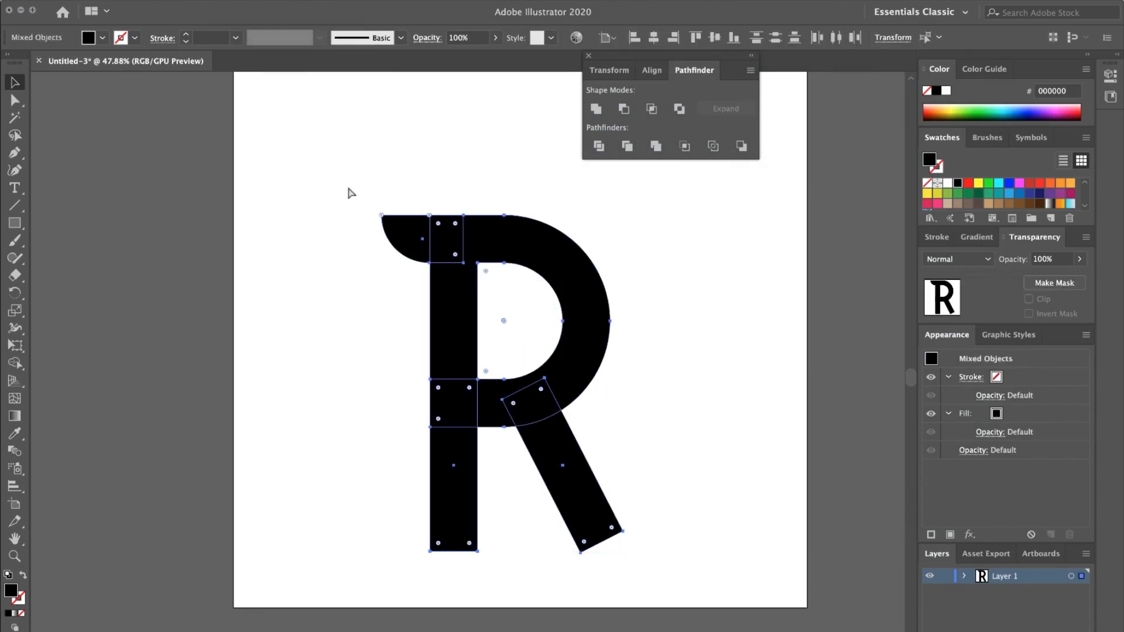
key(super+g)
click(653, 38)
scroll(639, 380, right, 2)
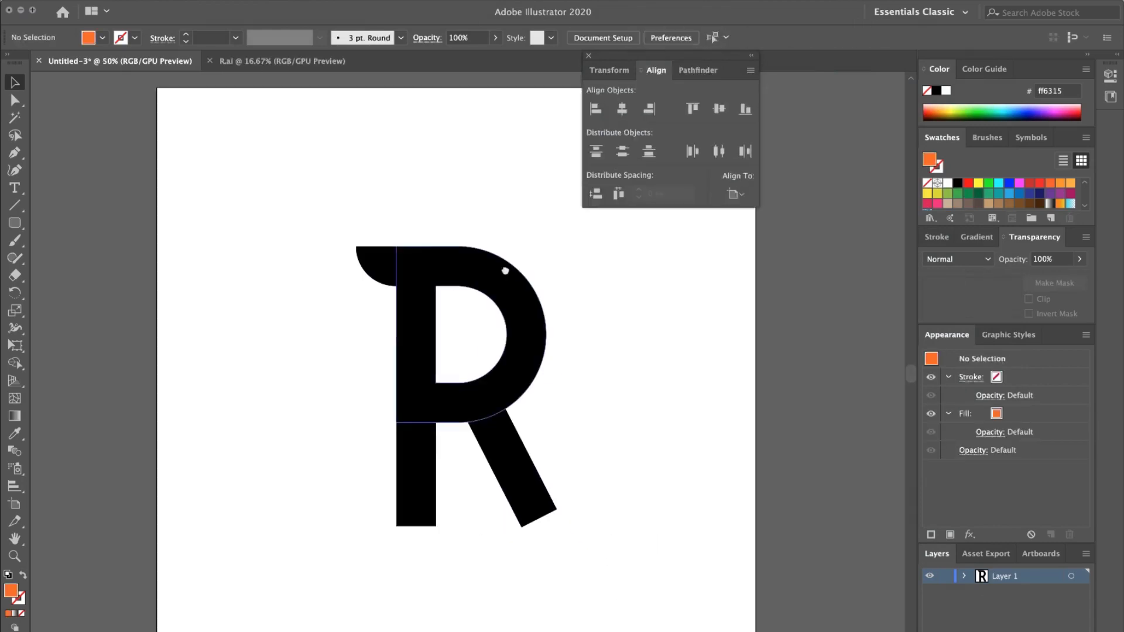
Step: Widen the R's bowl outward by moving its curved anchors and shift the diagonal leg outward to match
click(523, 314)
key(a)
drag(522, 236, 451, 325)
drag(620, 324, 452, 437)
drag(545, 335, 565, 335)
click(565, 416)
drag(527, 461, 535, 444)
Step: Centre the R group horizontally and vertically on the artboard
click(17, 81)
click(594, 421)
double_click(528, 450)
double_click(633, 451)
scroll(633, 450, down, 1)
scroll(633, 450, up, 1)
click(550, 339)
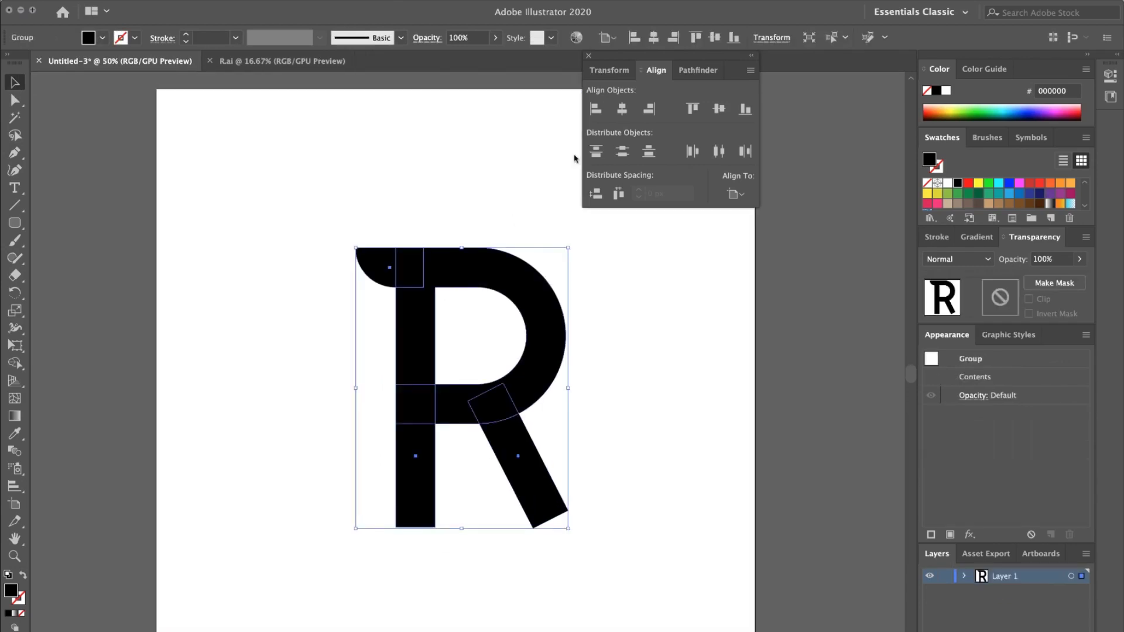
click(622, 108)
click(718, 108)
click(650, 327)
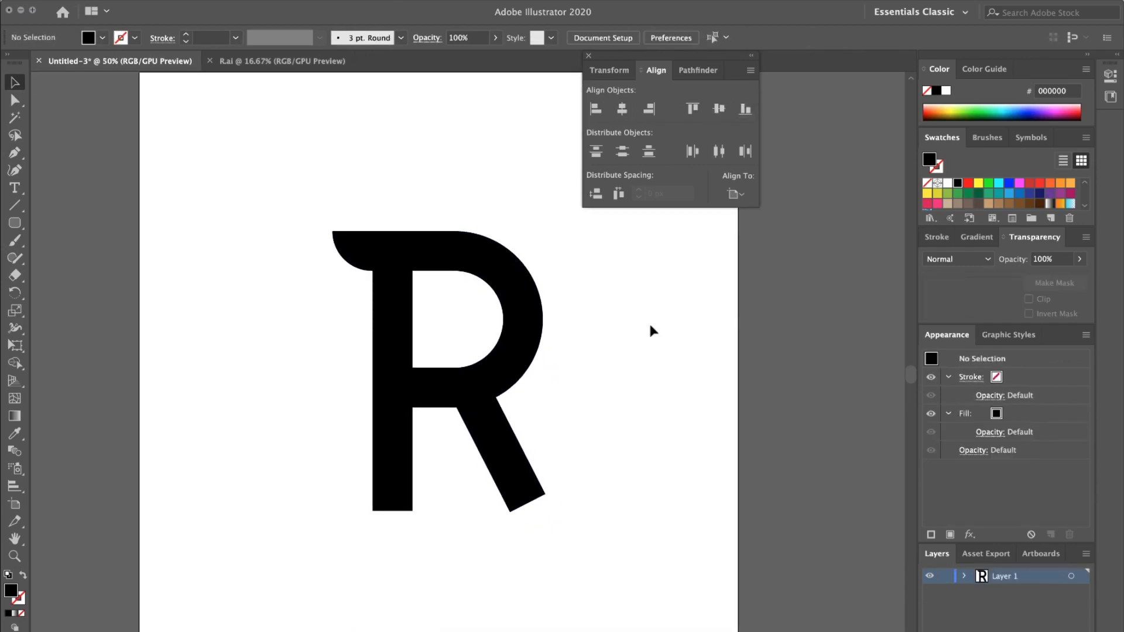
Step: Draw a small black circle in the empty area beside the R's stem as the virus body
drag(632, 58, 776, 148)
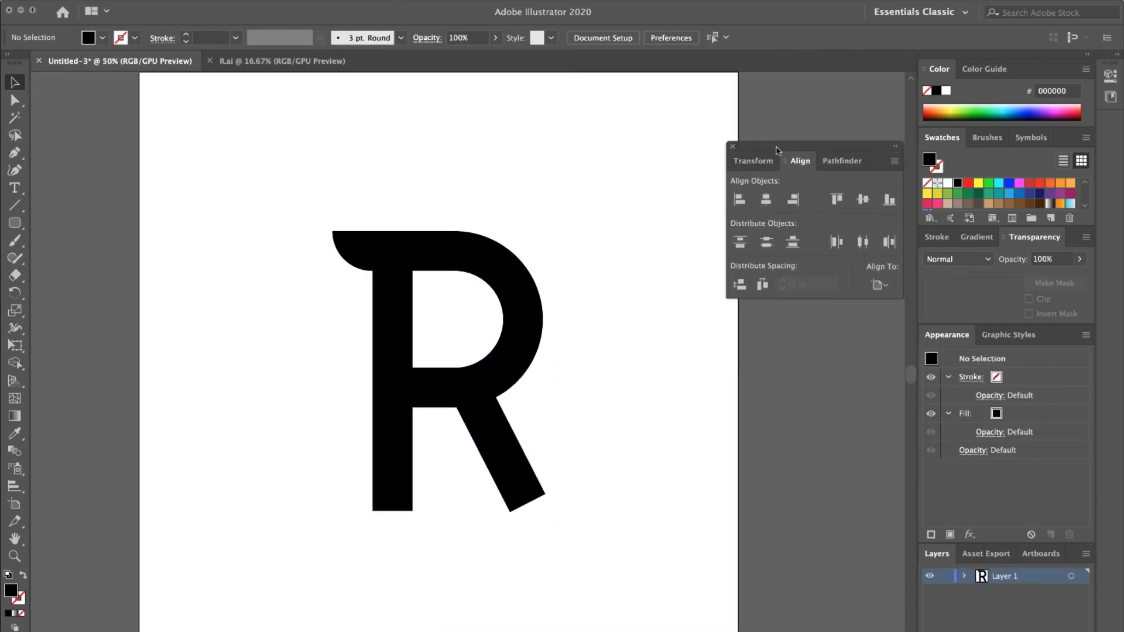
drag(19, 224, 69, 258)
drag(277, 378, 293, 394)
scroll(275, 372, up, 5)
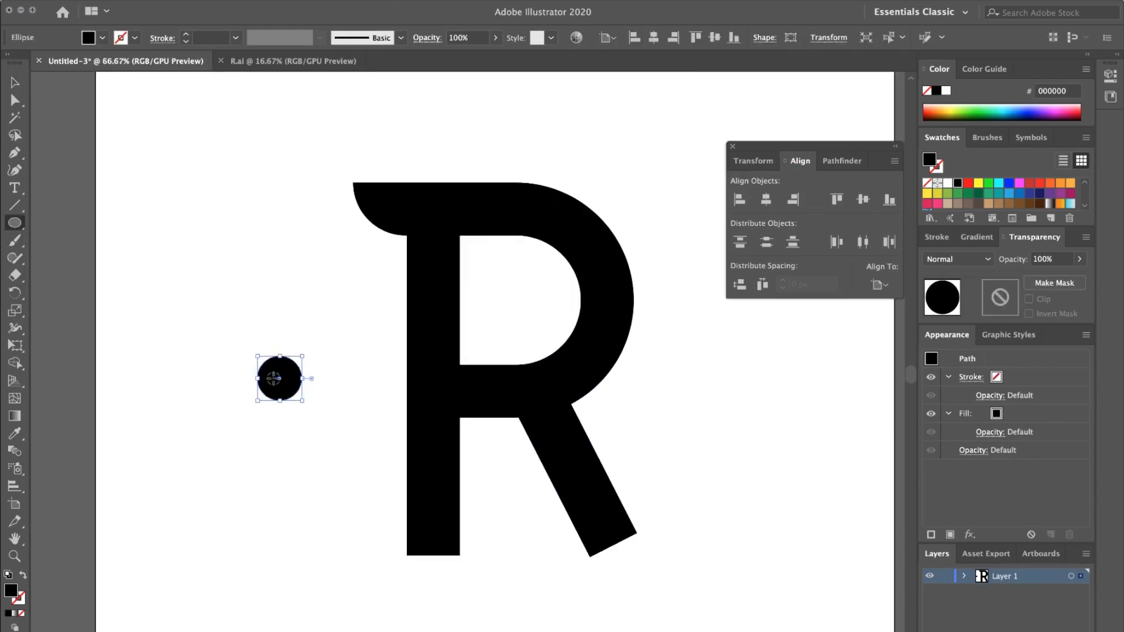
scroll(298, 323, up, 1)
Step: Draw a small flat ellipse just above the circle and align both on their horizontal centres
drag(298, 323, 427, 249)
drag(434, 193, 479, 232)
click(15, 83)
shift+click(428, 304)
click(766, 200)
click(284, 218)
Step: Draw a narrow vertical rectangle that connects the flat ellipse to the circle
drag(17, 224, 35, 228)
drag(420, 209, 434, 278)
click(14, 83)
drag(195, 132, 461, 336)
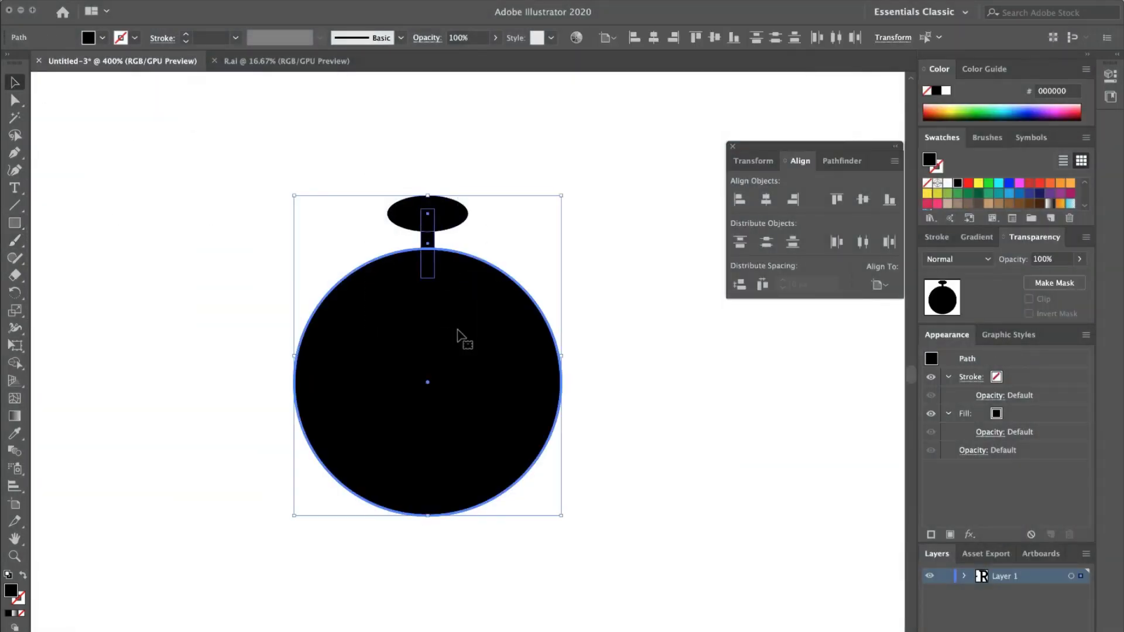
click(605, 174)
Step: Adjust the narrow stem, unite it with the ellipse into one spike, and round the corners where they meet
click(429, 240)
scroll(441, 223, up, 4)
drag(415, 304, 423, 305)
shift+click(450, 238)
click(840, 161)
click(739, 199)
key(a)
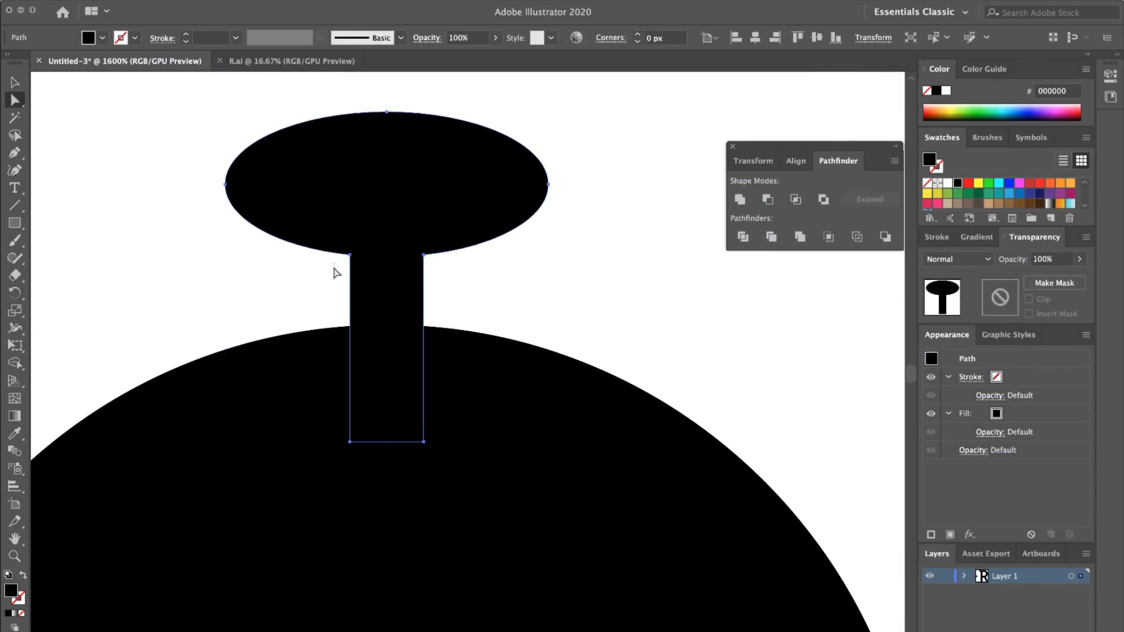
drag(341, 268, 607, 297)
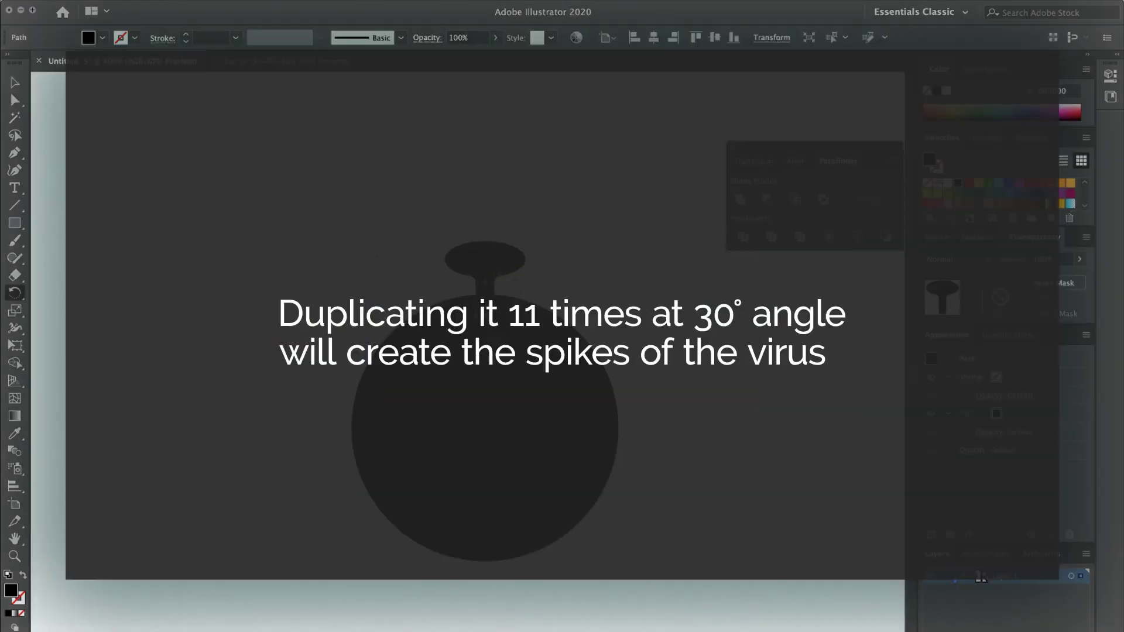
Step: Duplicate the spike 11 times around the circle's centre at 30° intervals
drag(483, 258, 565, 288)
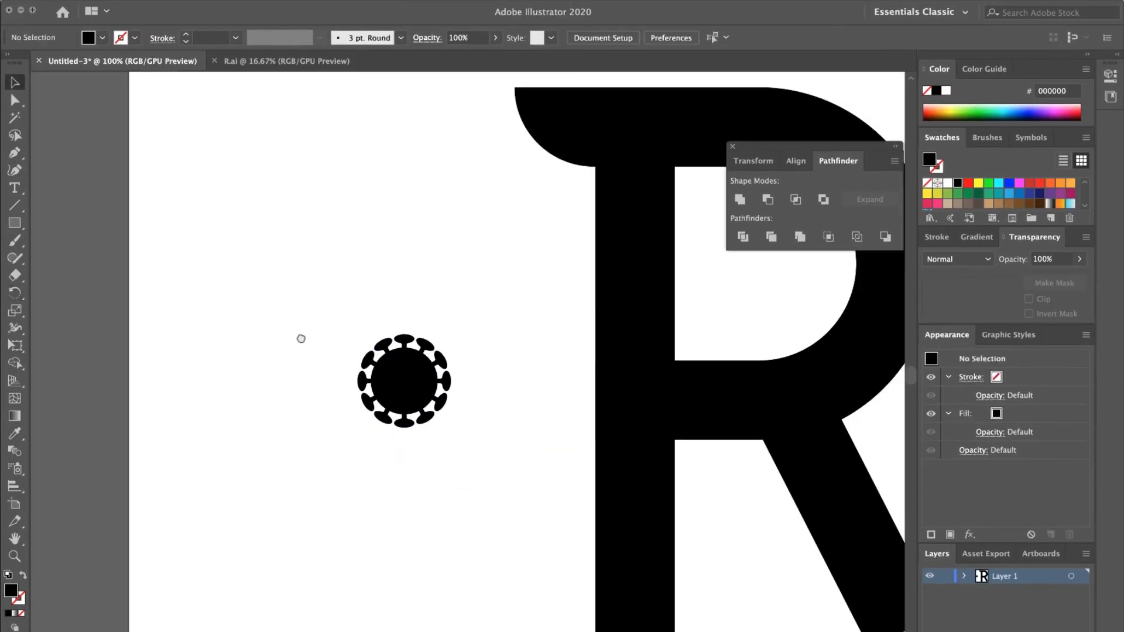
click(402, 397)
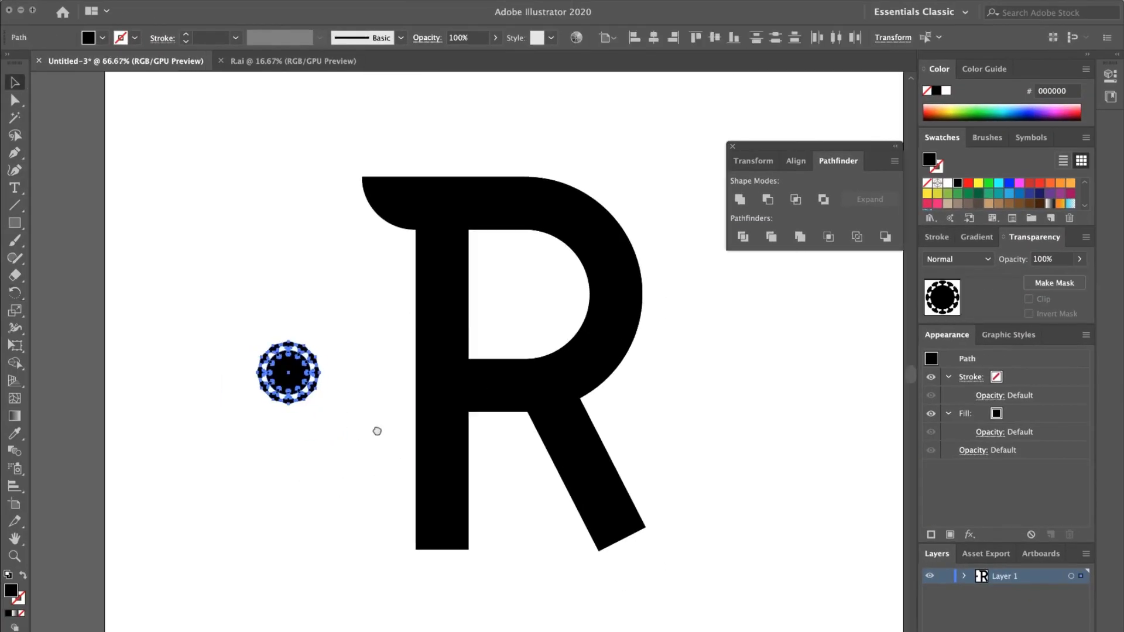
key(super+minus)
click(679, 419)
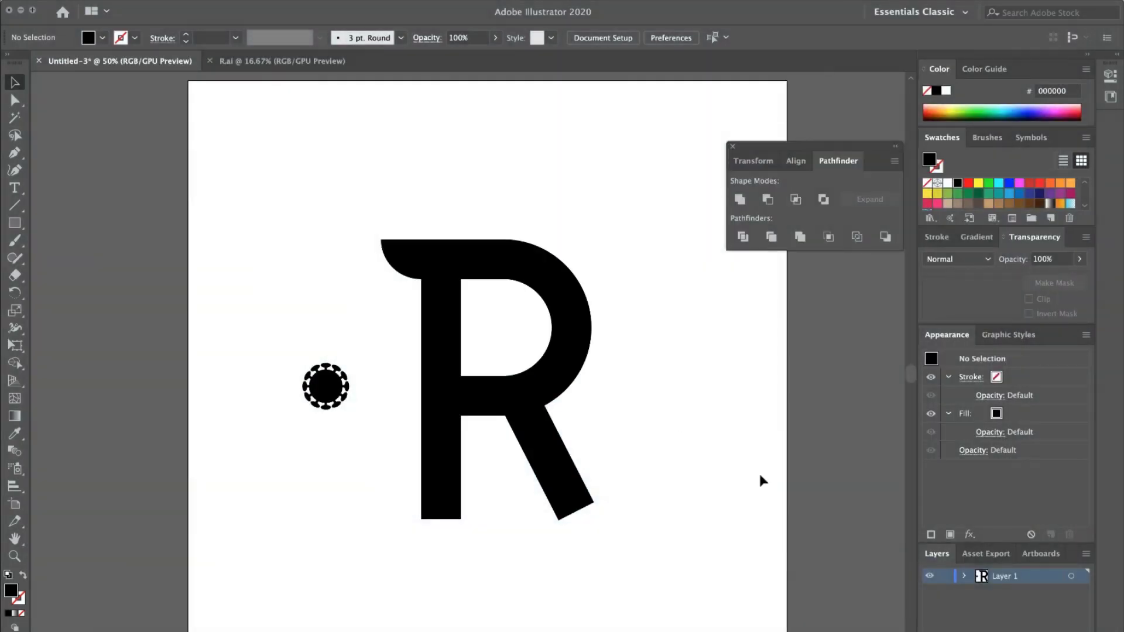
Step: Draw a rectangle covering the whole R and fill it with a linear gradient at 90°
key(ctrl+plus)
key(b)
key(m)
mouse_move(293, 186)
mouse_down()
mouse_move(396, 258)
mouse_move(667, 603)
mouse_move(645, 603)
mouse_up()
click(976, 237)
click(992, 260)
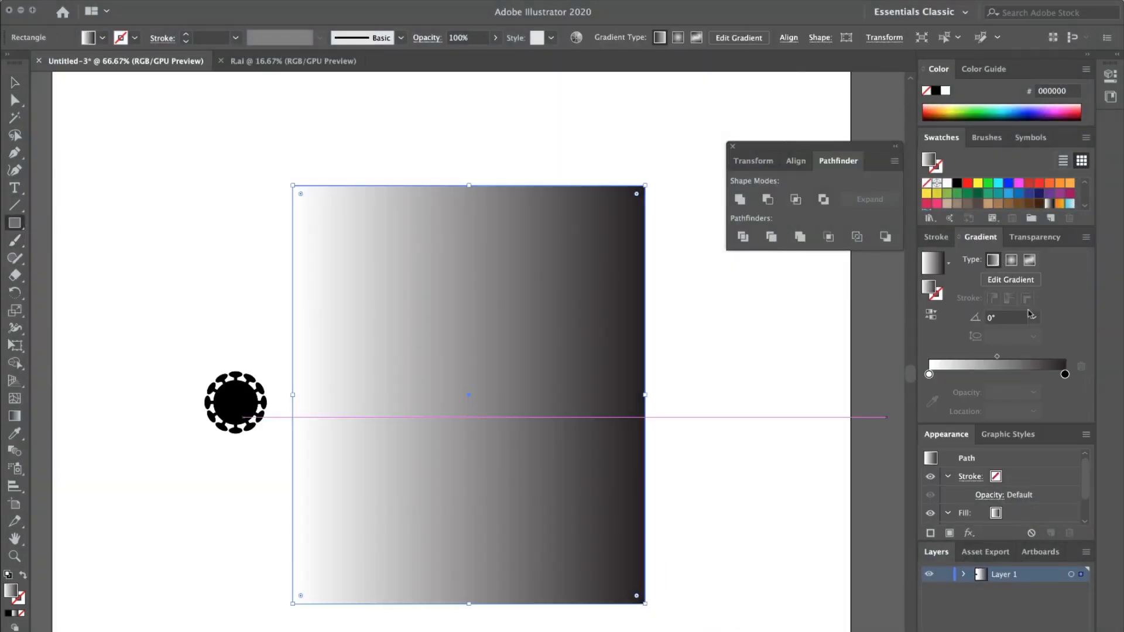
click(1033, 318)
click(1053, 397)
Step: Set the rectangle gradient's end stop to teal 009599
double_click(1066, 377)
click(953, 428)
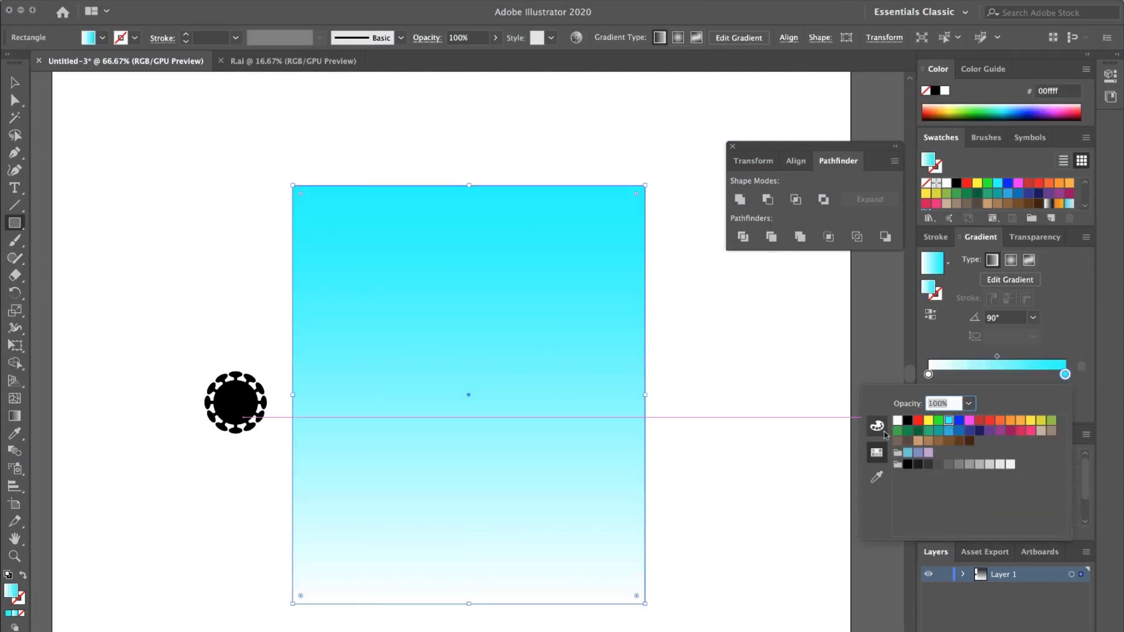
click(876, 425)
drag(1024, 452, 992, 478)
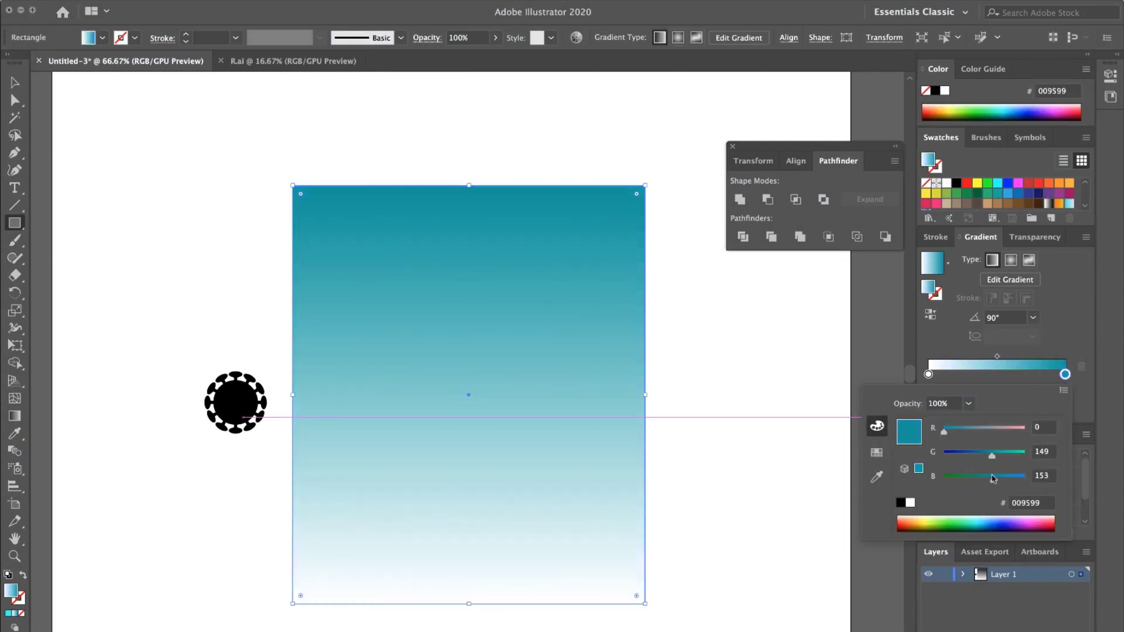
Step: Set the rectangle gradient's start stop to light blue 00cfec
double_click(928, 374)
click(876, 451)
click(938, 420)
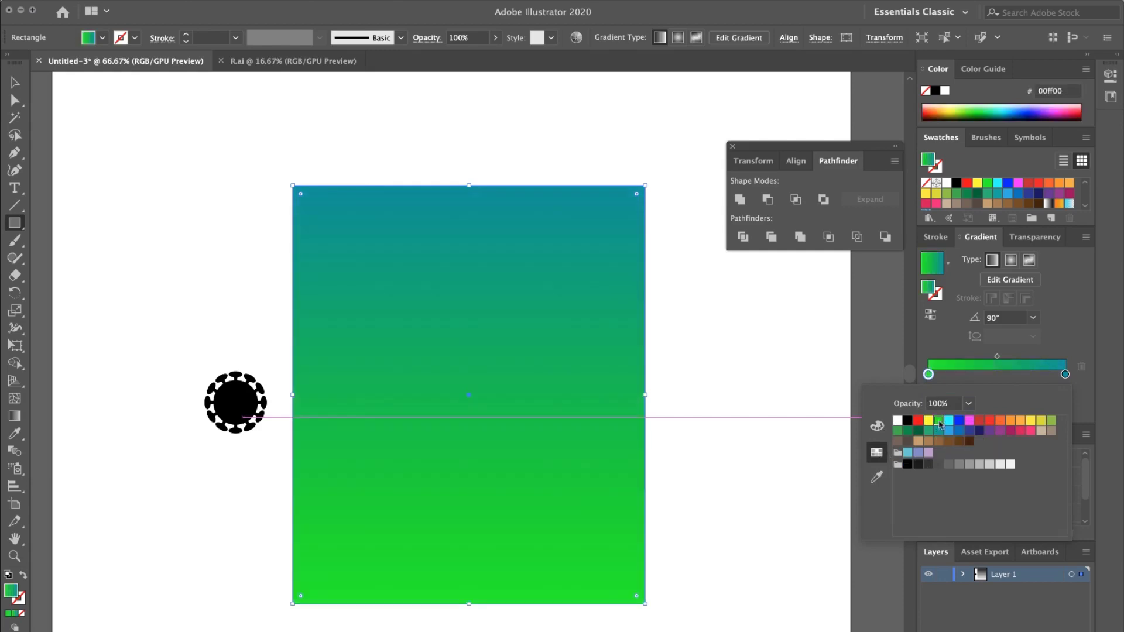
click(948, 420)
click(876, 426)
click(1010, 454)
drag(1008, 476, 1020, 475)
Step: Send the gradient rectangle to the back, behind the R
click(15, 83)
click(223, 114)
click(544, 421)
click(15, 82)
click(142, 160)
right_click(606, 269)
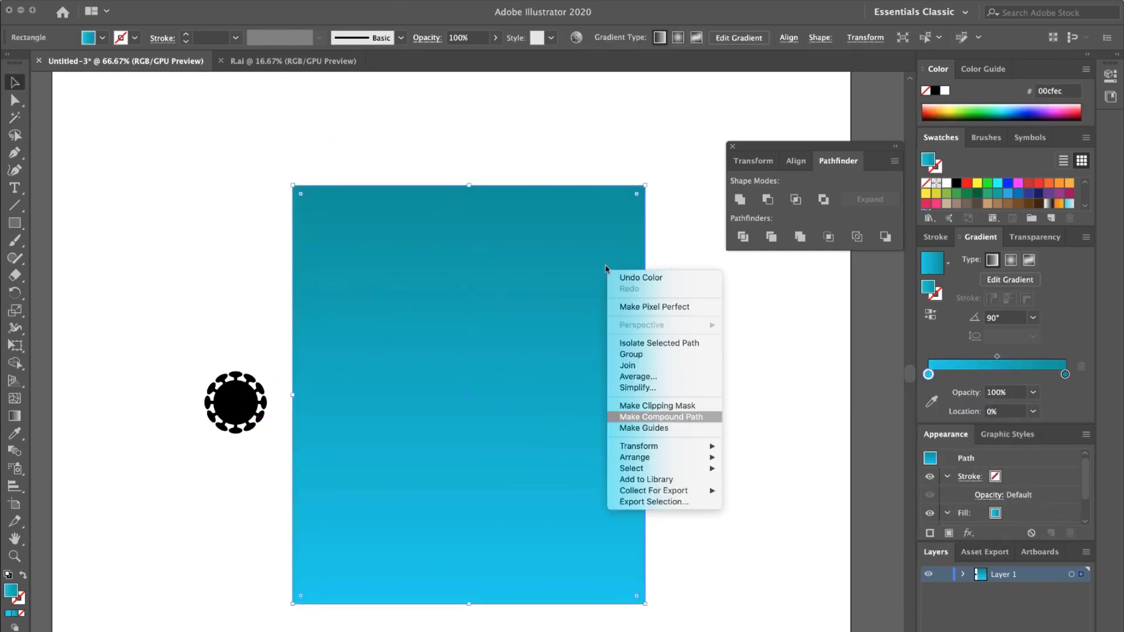
mouse_move(644, 458)
click(779, 489)
click(736, 388)
Step: Fill the virus's central circle with a linear gradient from orange ff7800 to a deeper red-orange
click(232, 409)
click(933, 361)
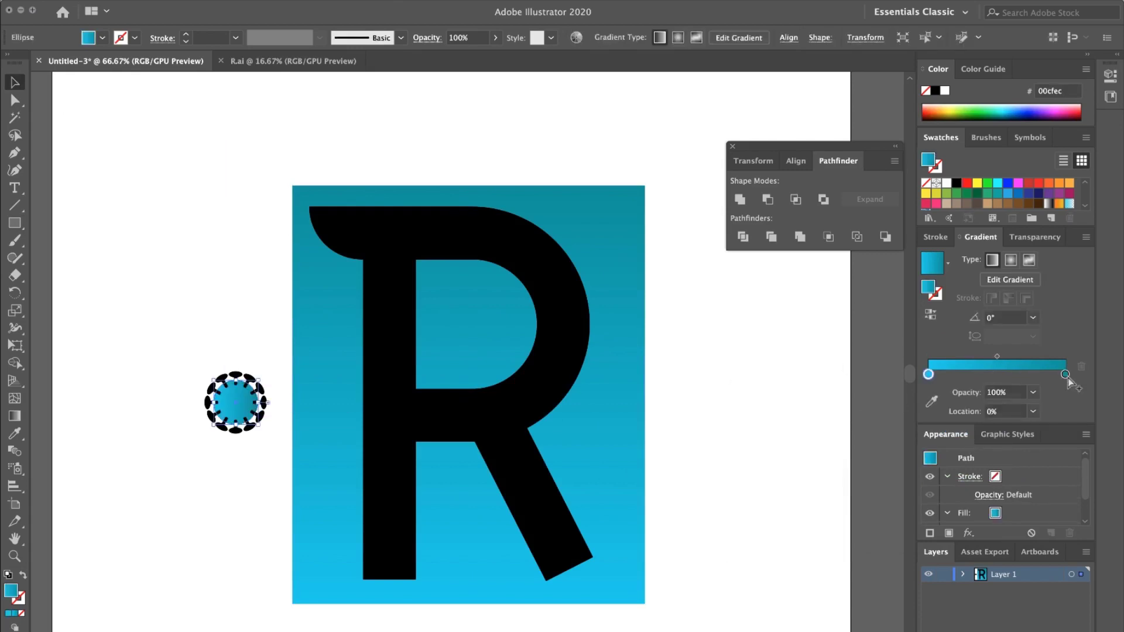
double_click(1066, 375)
drag(911, 522, 909, 524)
double_click(928, 374)
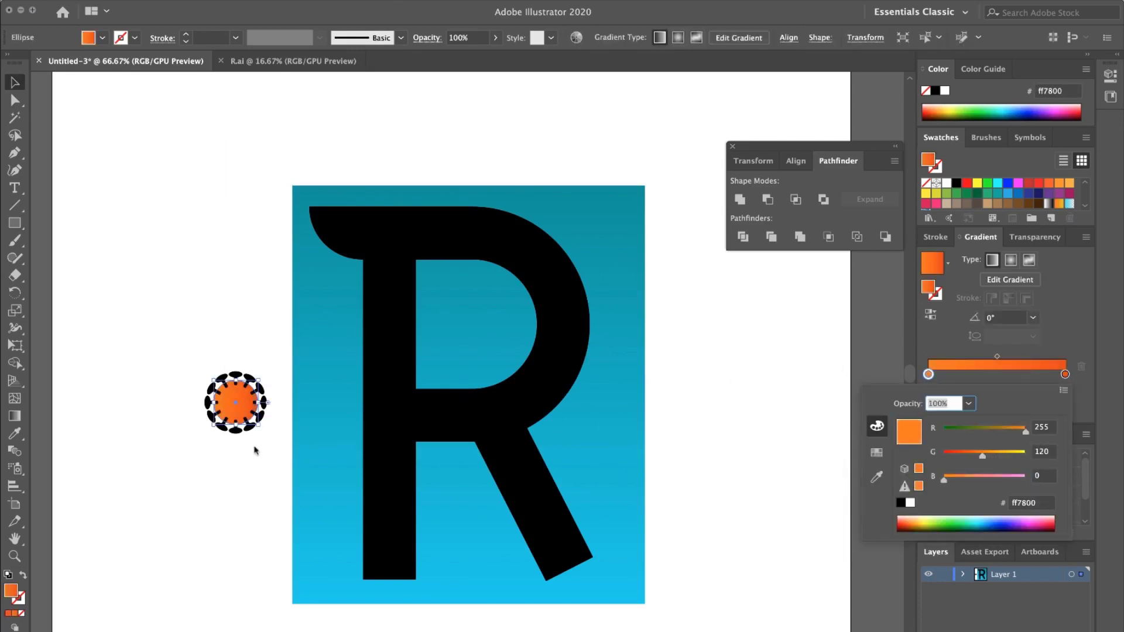
Step: Bring the virus's orange circle to the front, over the spike stems
click(254, 450)
scroll(191, 403, up, 3)
right_click(272, 386)
mouse_move(326, 577)
click(433, 577)
Step: Set the circle gradient's end stop to red e91500 and its angle to 90°
double_click(1064, 374)
drag(966, 456, 950, 455)
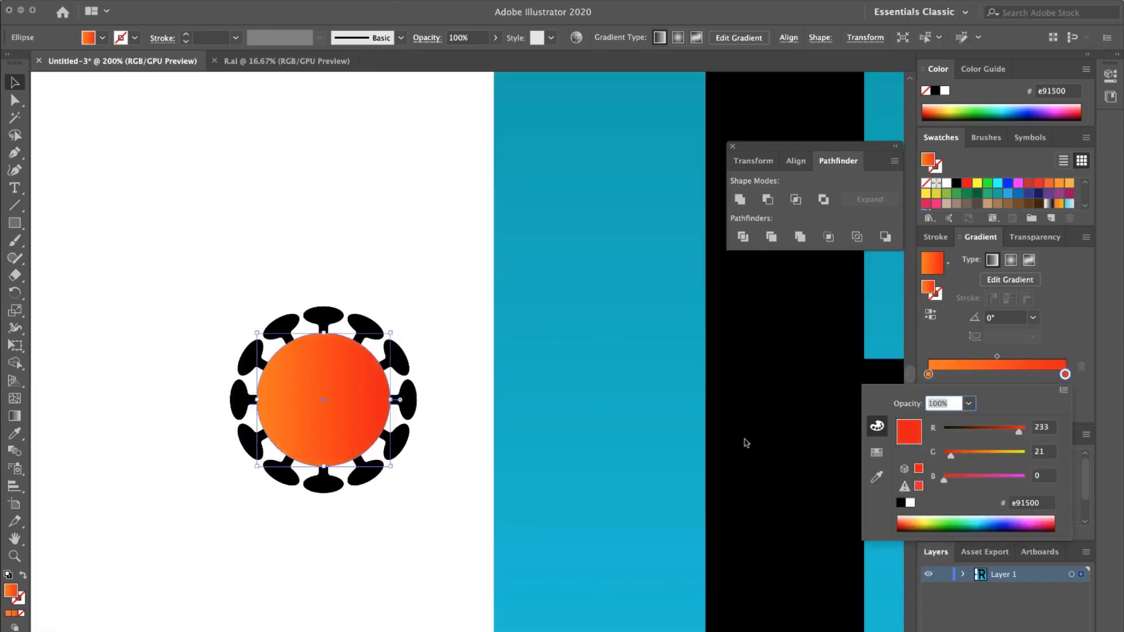
click(746, 443)
click(929, 314)
click(929, 315)
click(1033, 317)
click(1054, 398)
Step: Apply the circle's orange-red gradient to all the black spikes with the Eyedropper, including the one left out
click(405, 359)
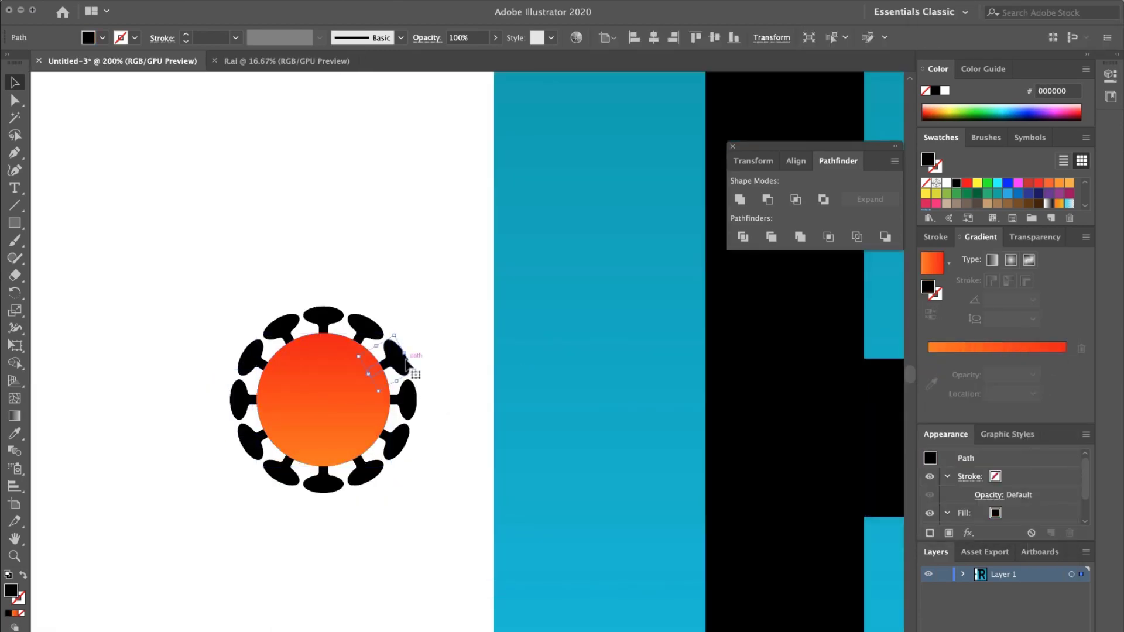
shift+drag(436, 291, 220, 529)
click(14, 434)
click(304, 392)
click(14, 100)
click(221, 282)
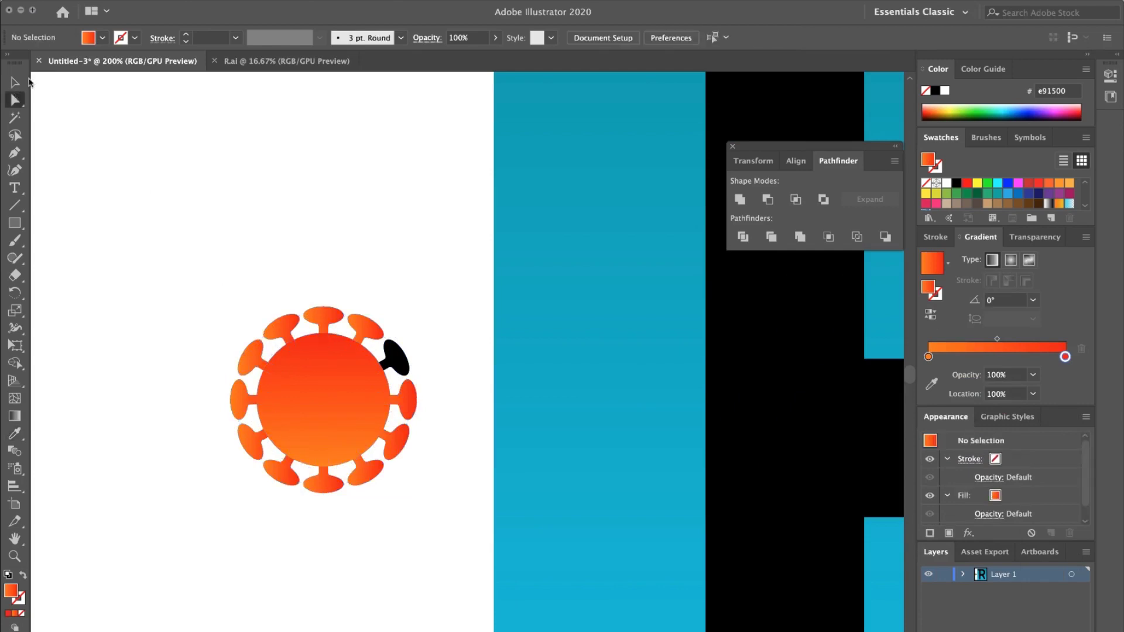
click(397, 356)
click(15, 435)
click(326, 314)
Step: Select all the spikes without the central circle and reverse their gradient
click(14, 82)
drag(214, 285, 430, 514)
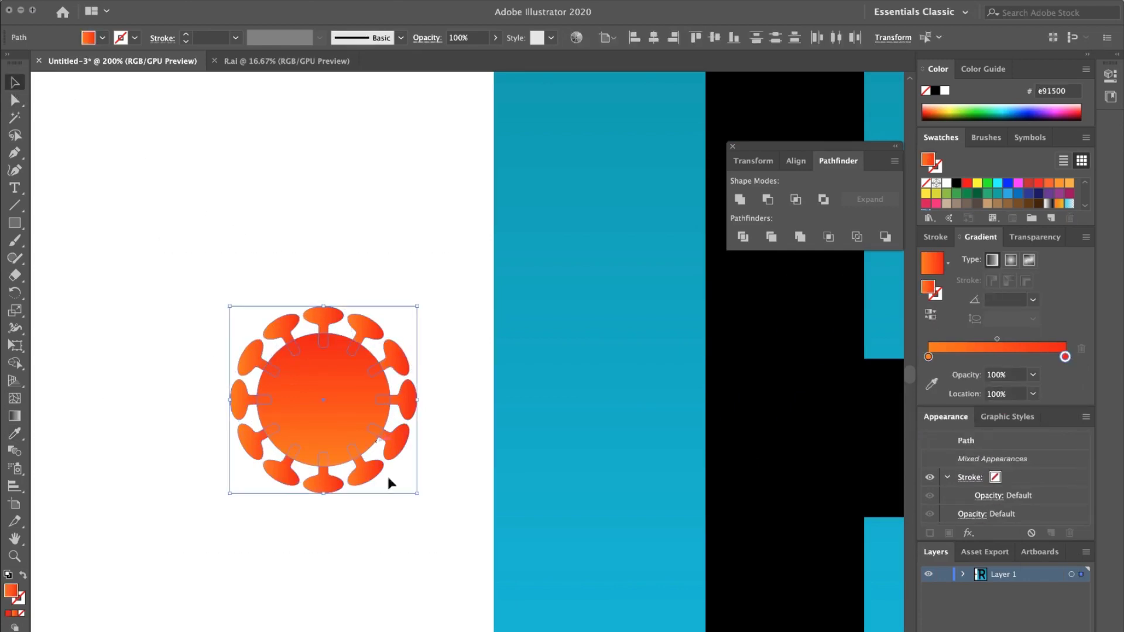
shift+click(351, 415)
click(471, 367)
scroll(472, 367, down, 6)
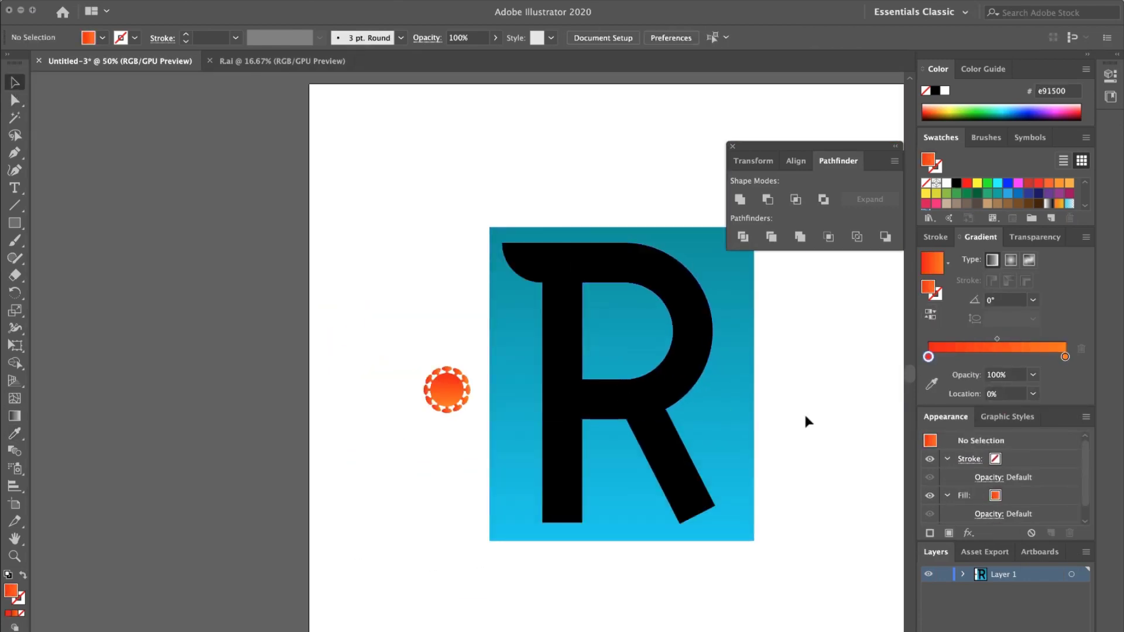
Step: Save the document as R.ai on the Desktop in Adobe Illustrator format
scroll(760, 406, right, 2)
key(ctrl+s)
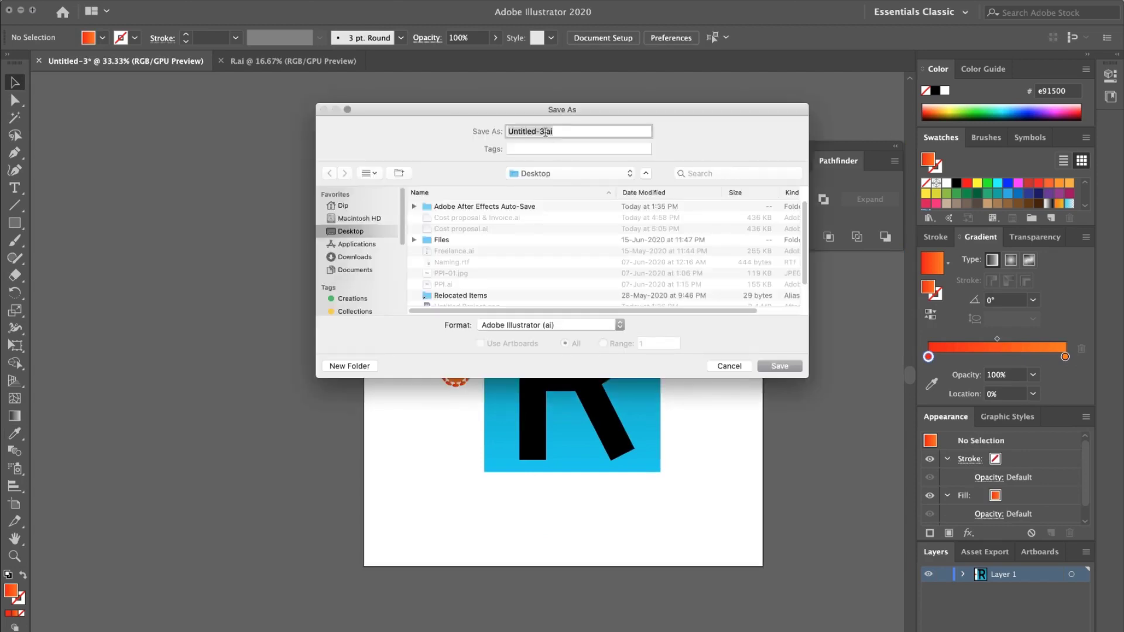
click(780, 366)
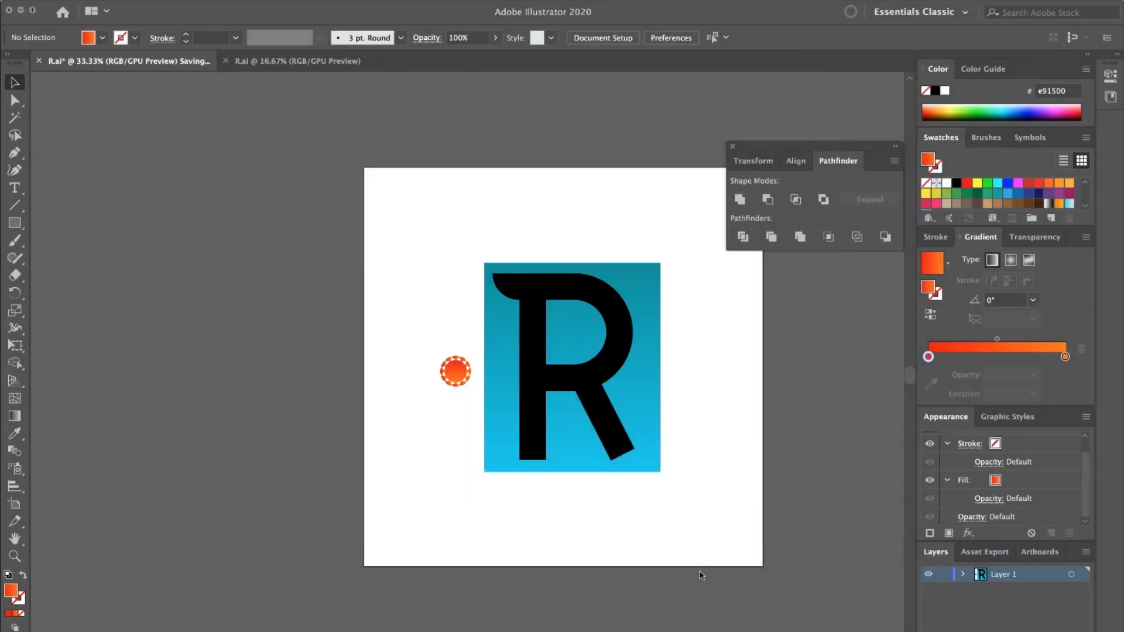
Step: Release the contents of Layer 1 into separate sublayers
click(1086, 551)
click(1068, 566)
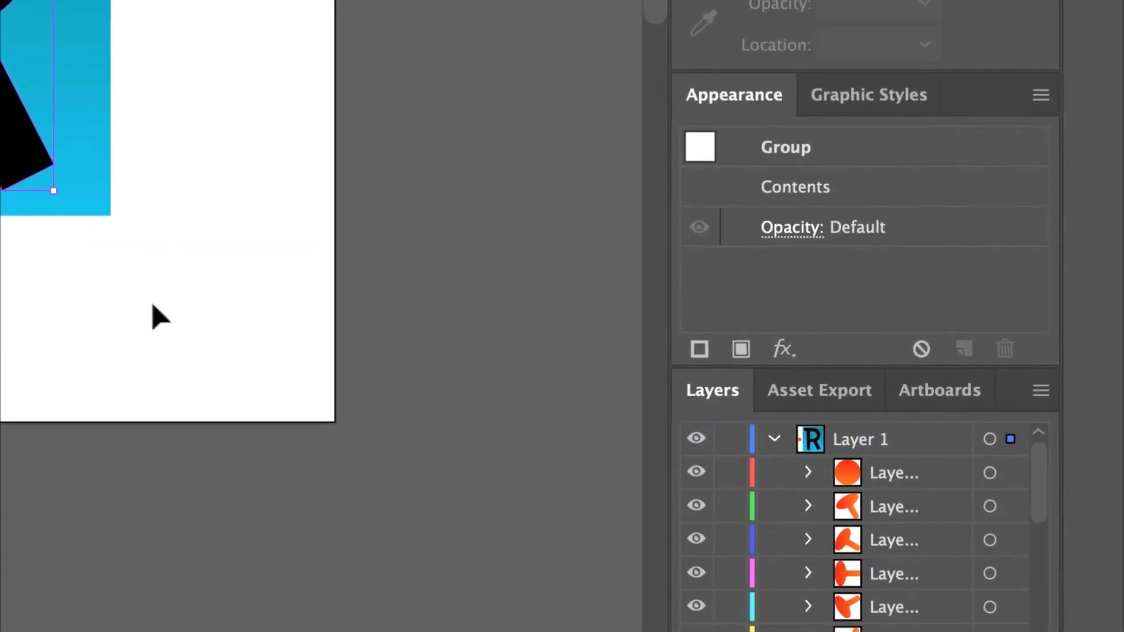
click(648, 425)
click(3, 3)
drag(3, 3, 140, 3)
scroll(929, 517, up, 1)
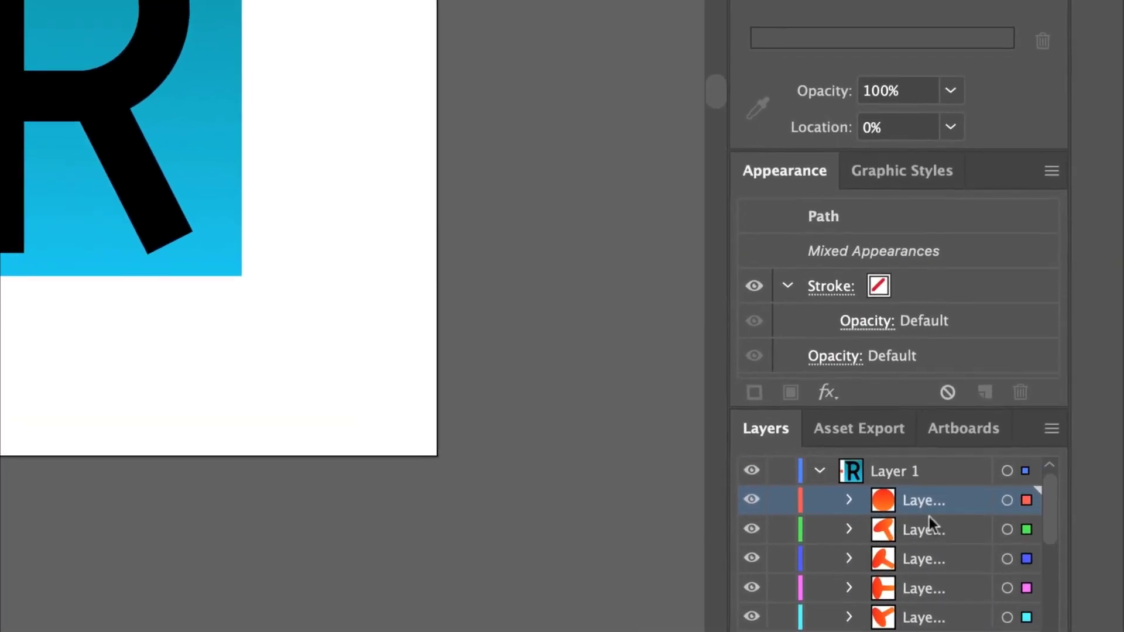
Step: Select the released sublayers and move them out of Layer 1 so each part is its own layer
scroll(928, 517, down, 5)
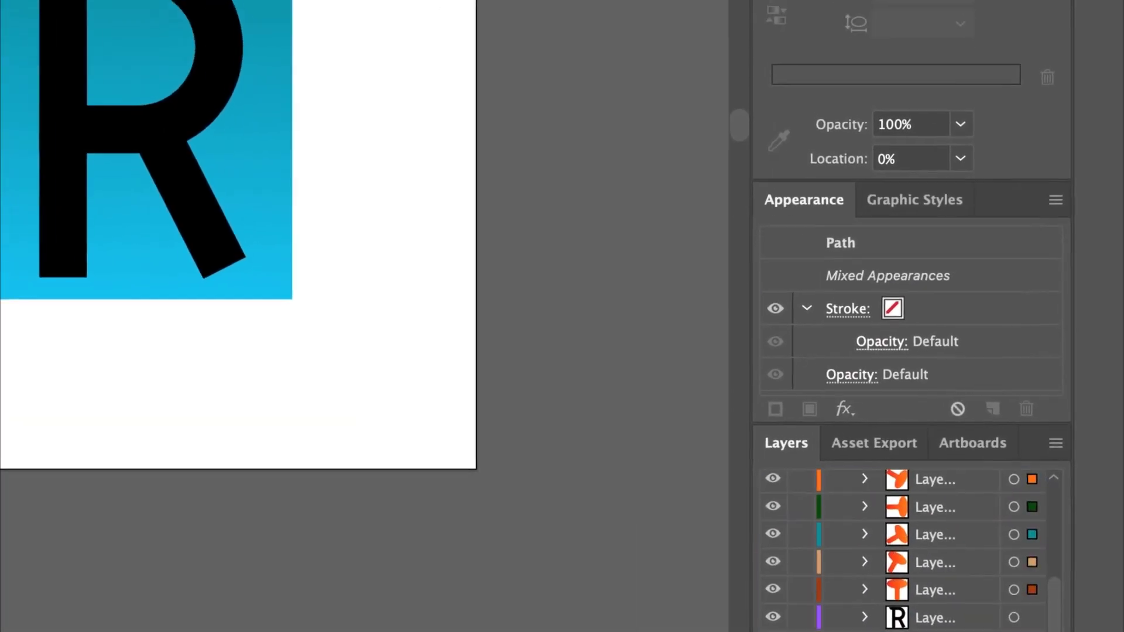
shift+click(936, 590)
scroll(942, 562, up, 5)
click(982, 483)
click(994, 631)
click(944, 537)
scroll(943, 555, down, 5)
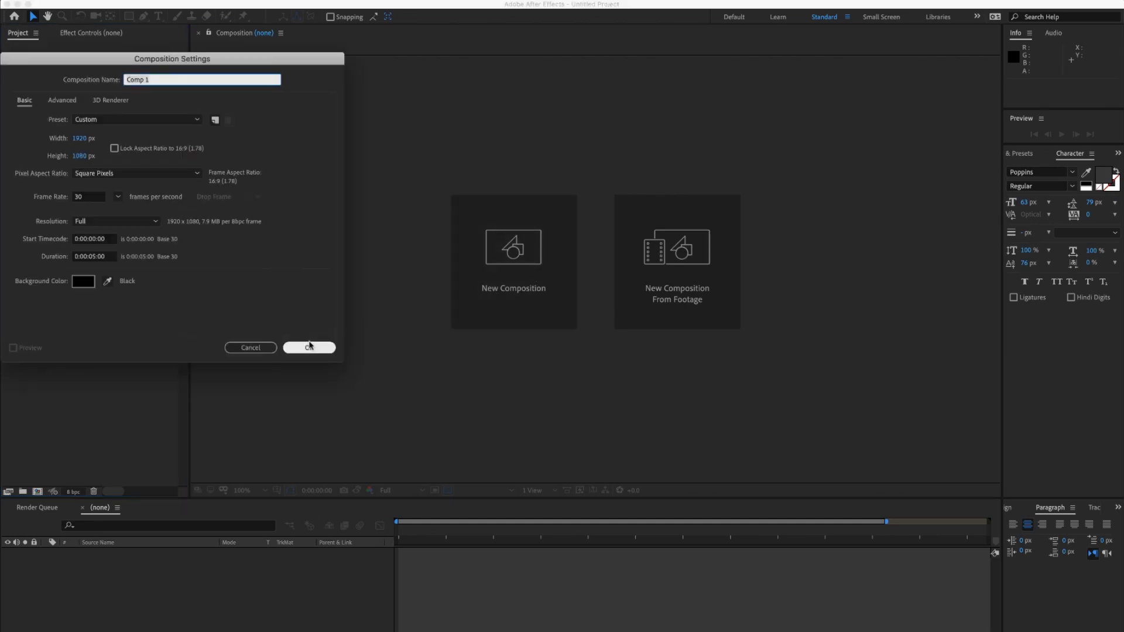
Step: Switch to After Effects, create a 1920 × 1080 px, 30 fps, 5-second composition, and import R.ai as Composition - Retain Layer Sizes
click(309, 345)
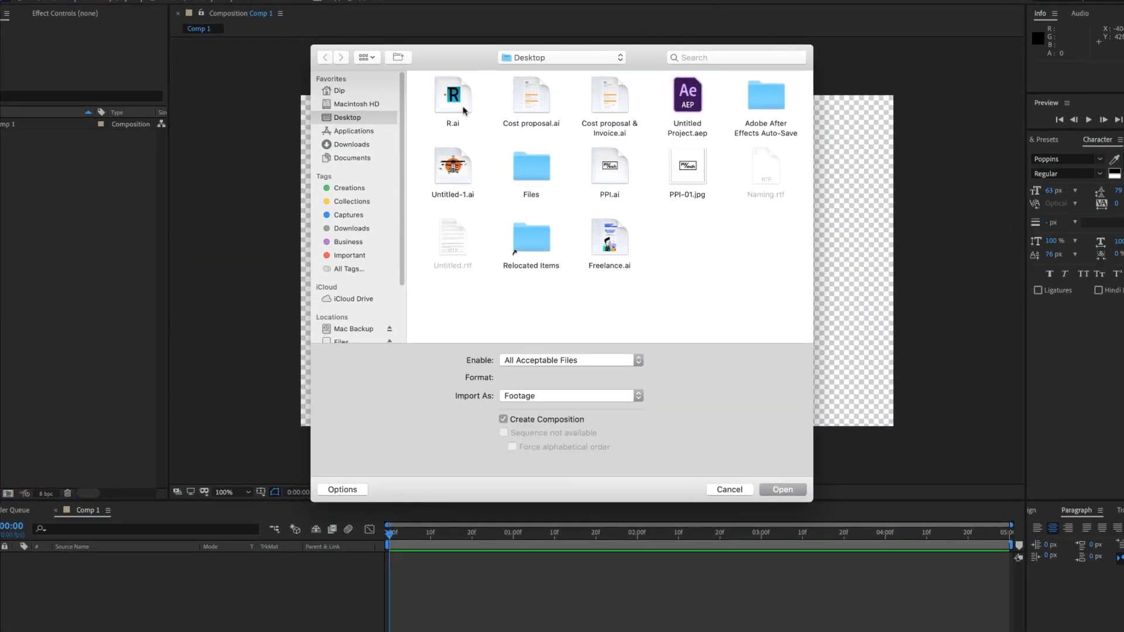
click(539, 394)
click(509, 404)
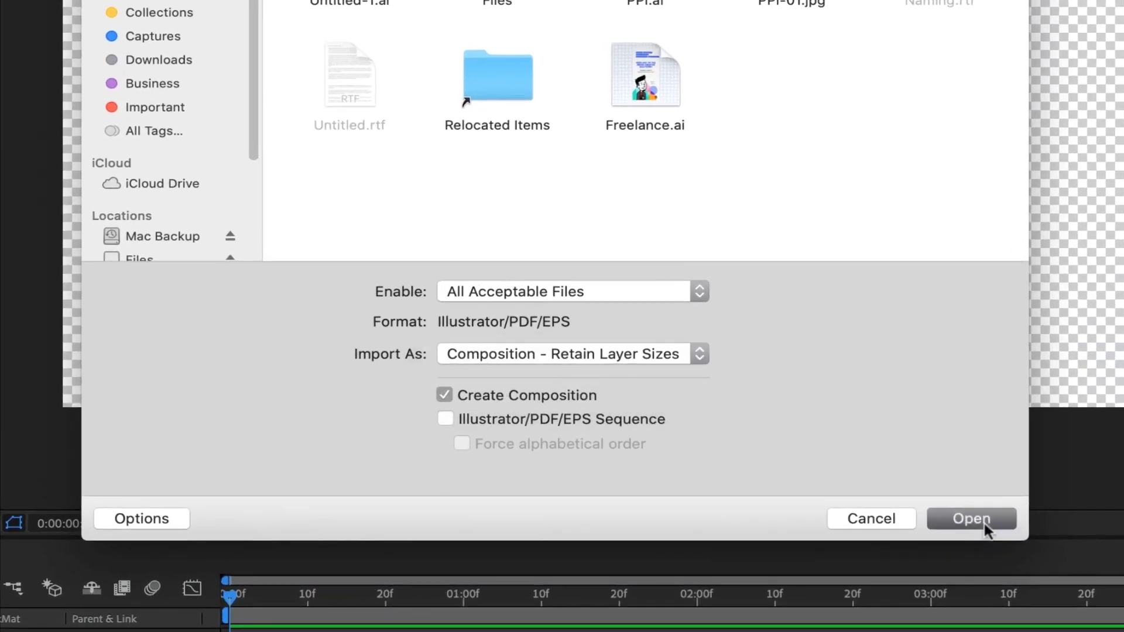
click(785, 594)
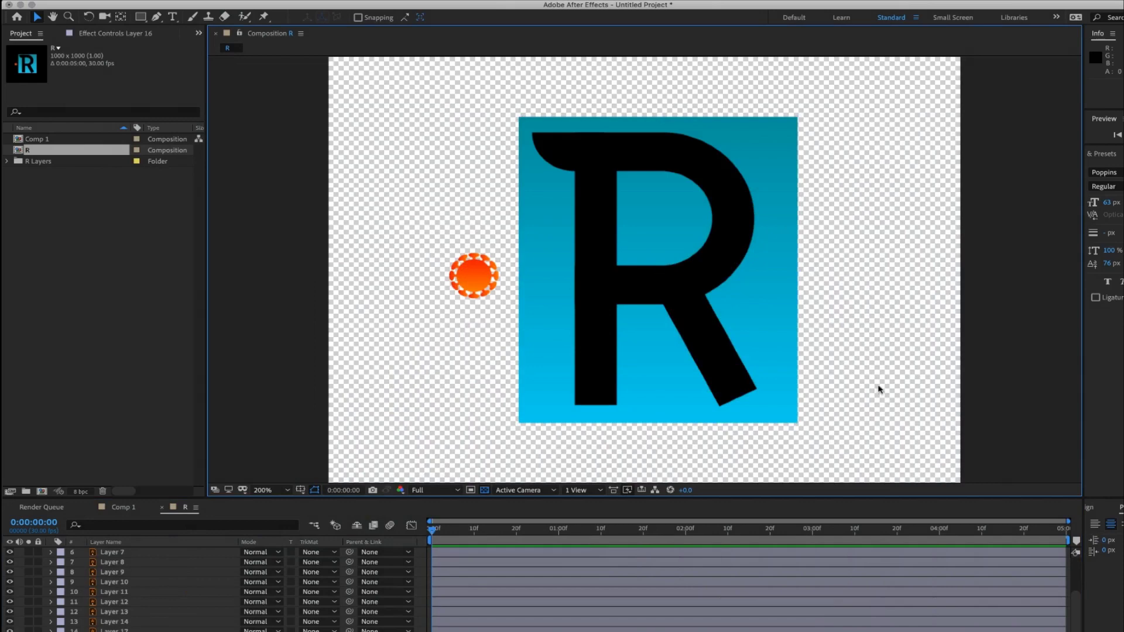
Step: Pre-compose the four letter parts, Layer 17 to Layer 20, into a composition named R
click(111, 631)
shift+click(114, 631)
right_click(193, 631)
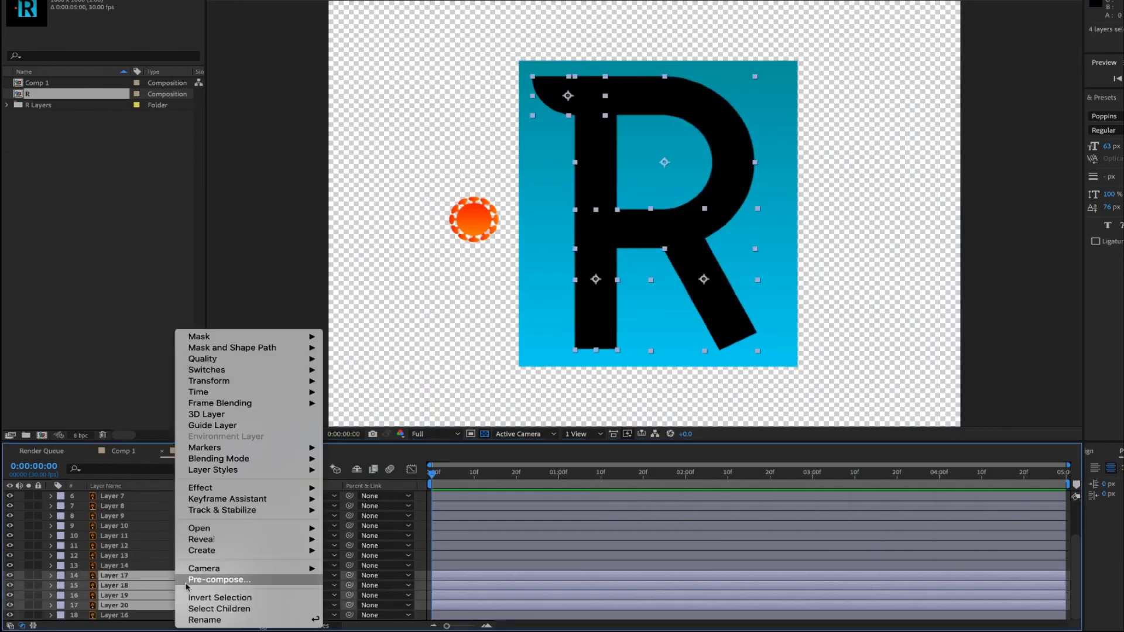
click(214, 631)
click(253, 164)
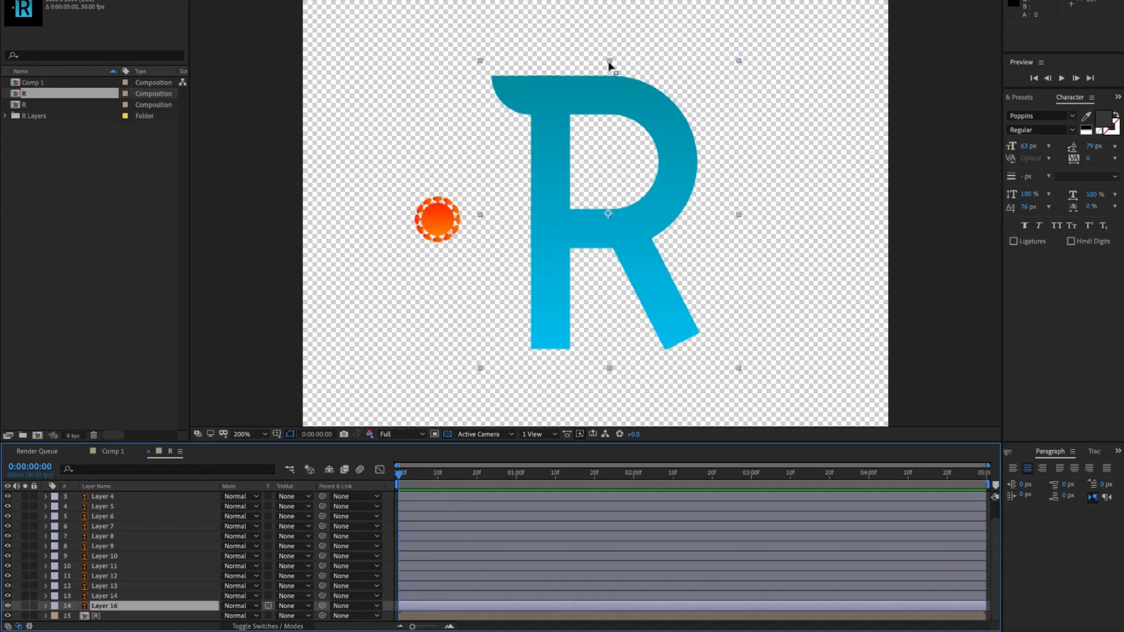
Step: Switch to Illustrator, change the darker gradient stop of the rectangle behind the R to 0066d8, and save R.ai
drag(609, 60, 612, 82)
key(ctrl+z)
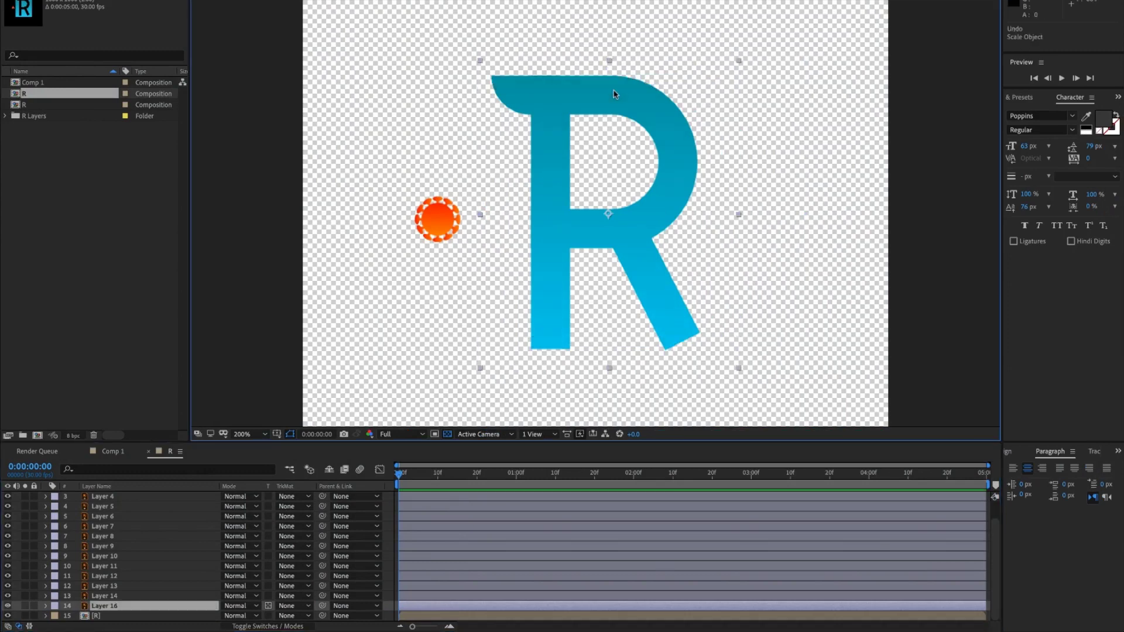
click(509, 602)
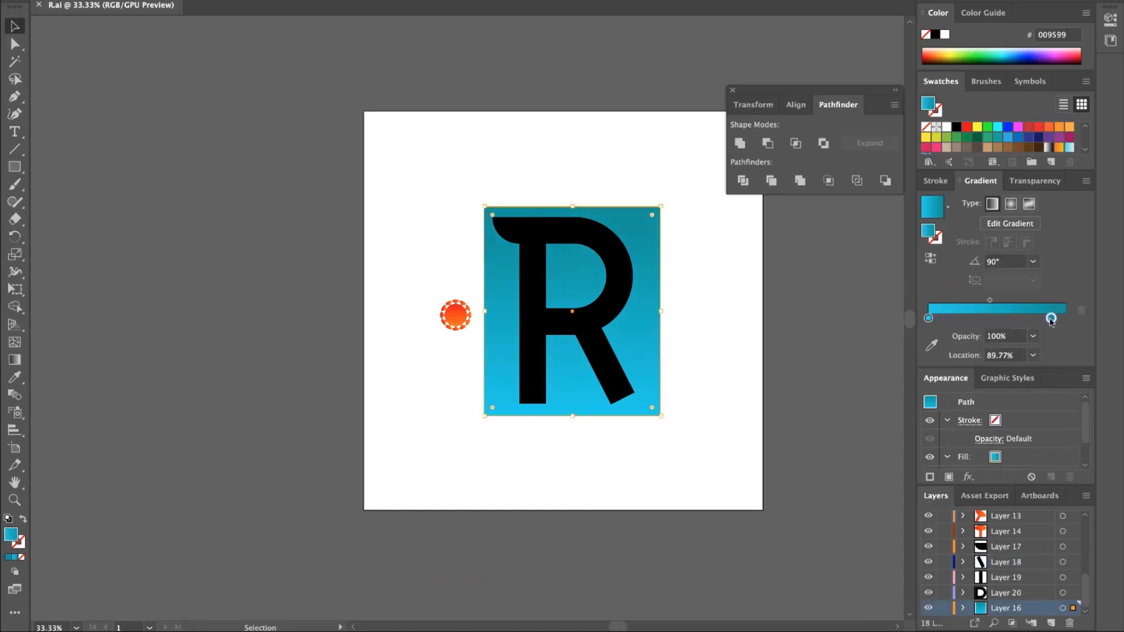
double_click(1050, 319)
drag(990, 400, 1013, 424)
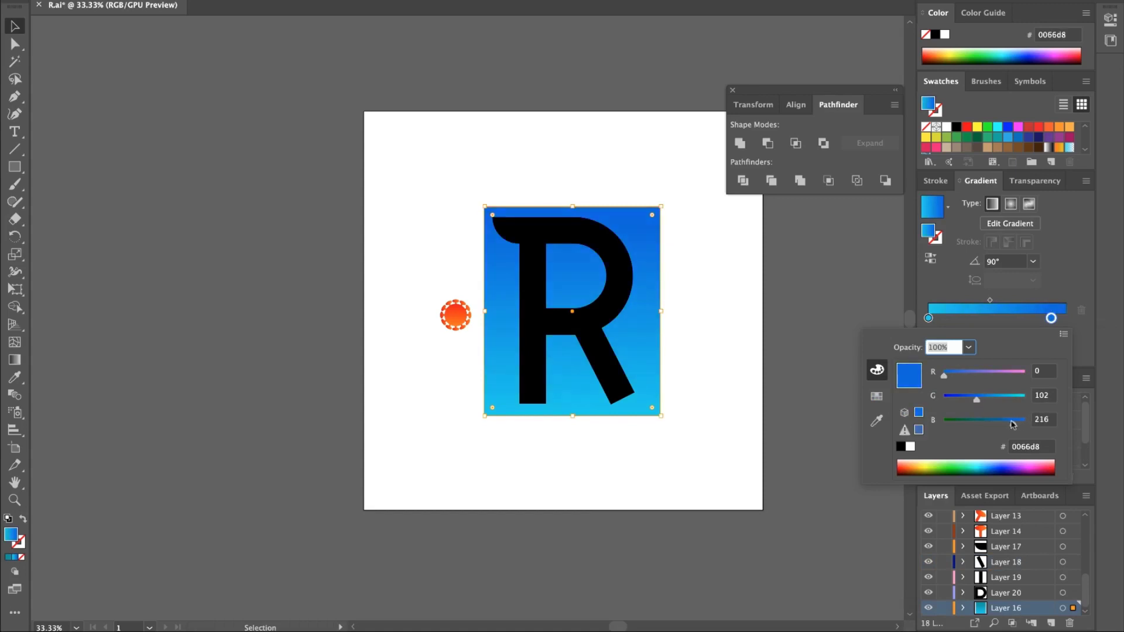
click(755, 318)
click(768, 321)
key(ctrl+s)
Step: Switch back to After Effects, show Comp 1, and rename the letter pre-composition R group
click(509, 600)
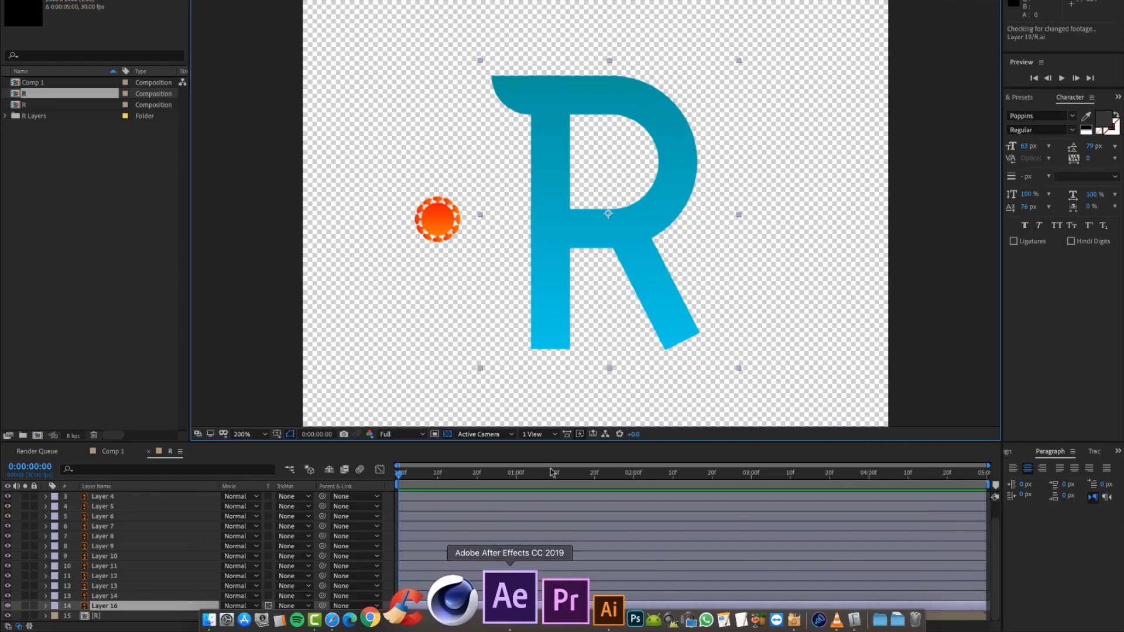
click(121, 454)
click(28, 107)
text(group)
drag(35, 116, 99, 307)
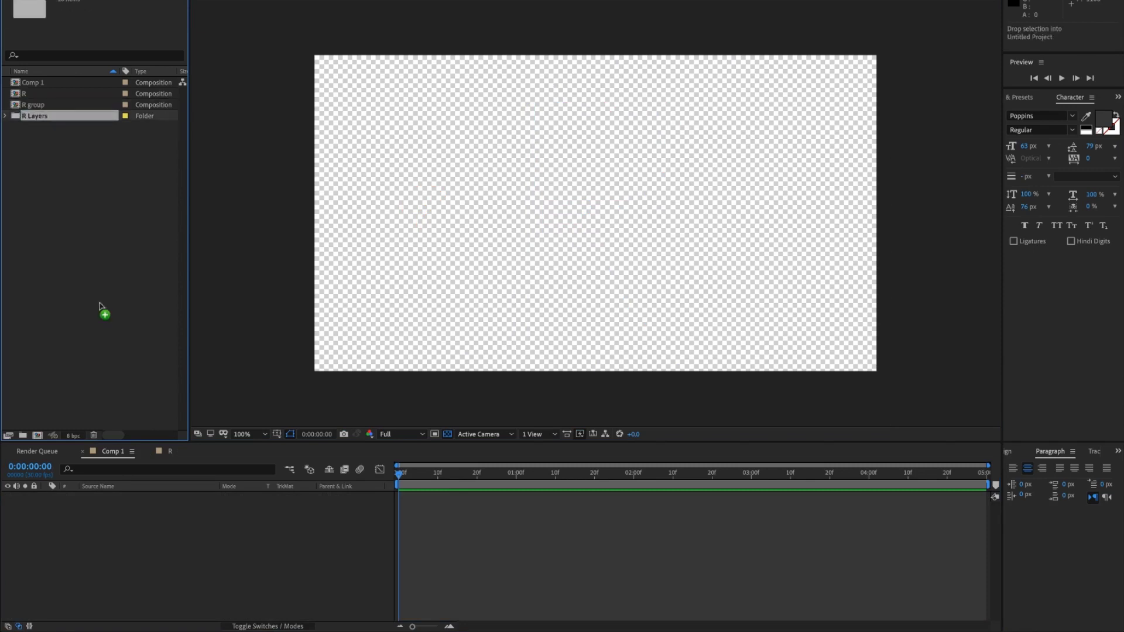
Step: Add R group to Comp 1 and open the R group composition for editing
drag(62, 105, 114, 508)
click(1008, 451)
double_click(154, 497)
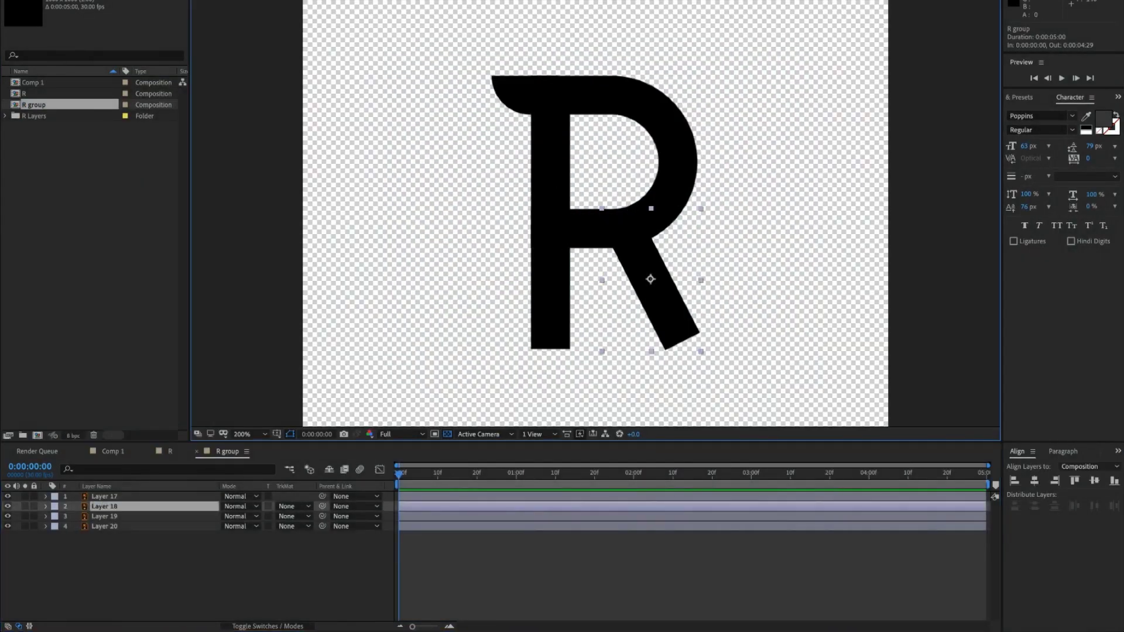
Step: Move the anchor points of both leg layers and the upper-left piece to where they join the R's body
drag(649, 279, 635, 238)
click(549, 307)
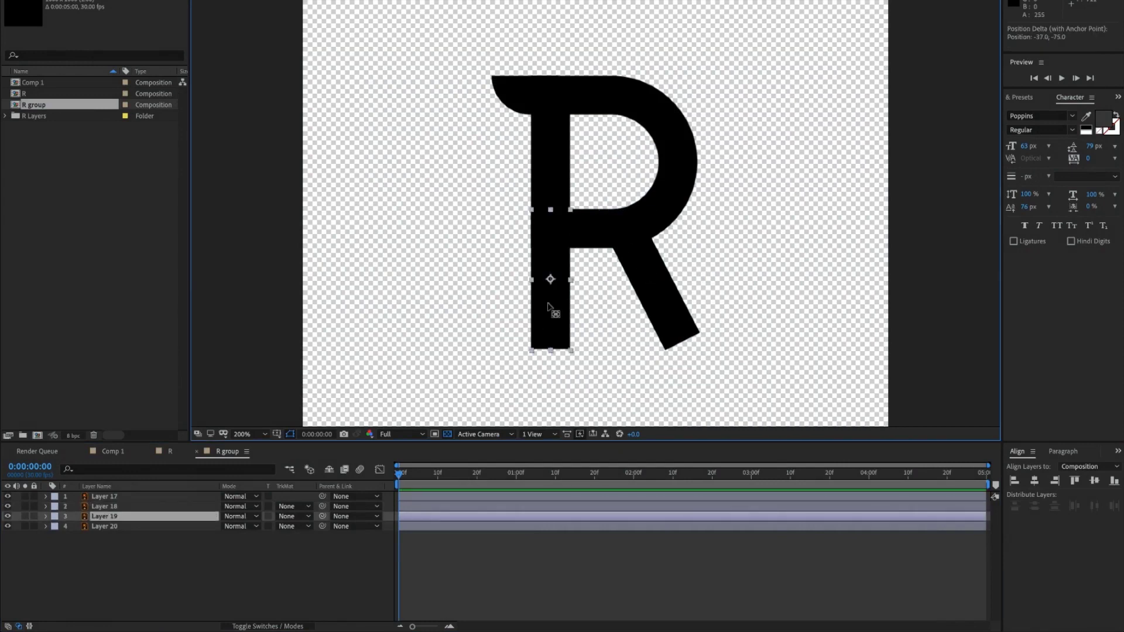
drag(550, 279, 549, 231)
click(523, 95)
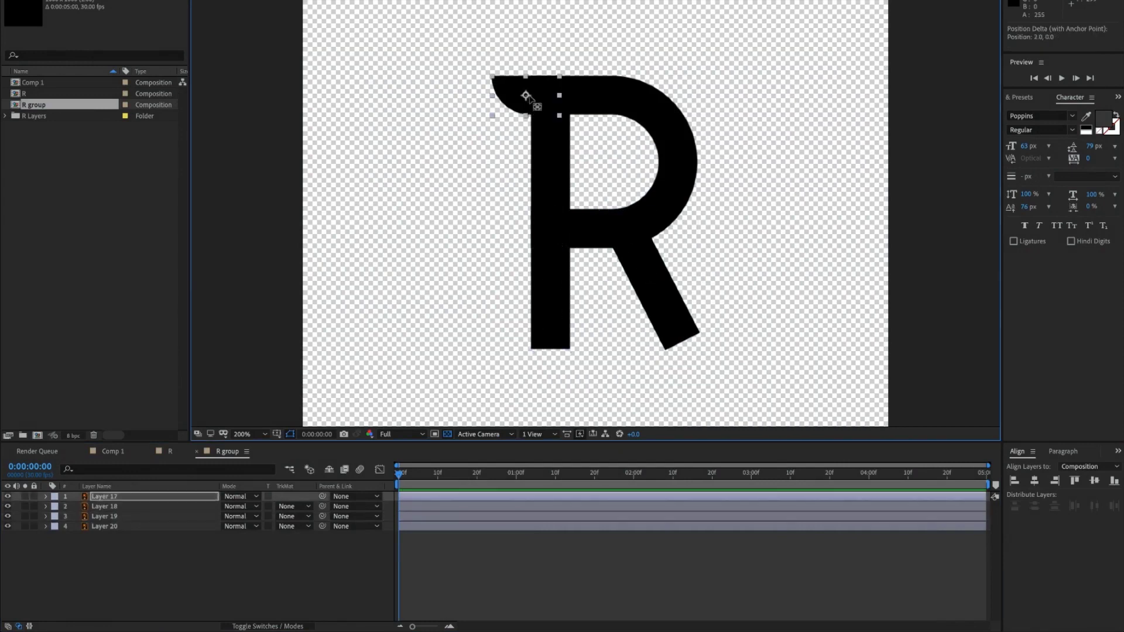
drag(524, 95, 547, 95)
click(682, 190)
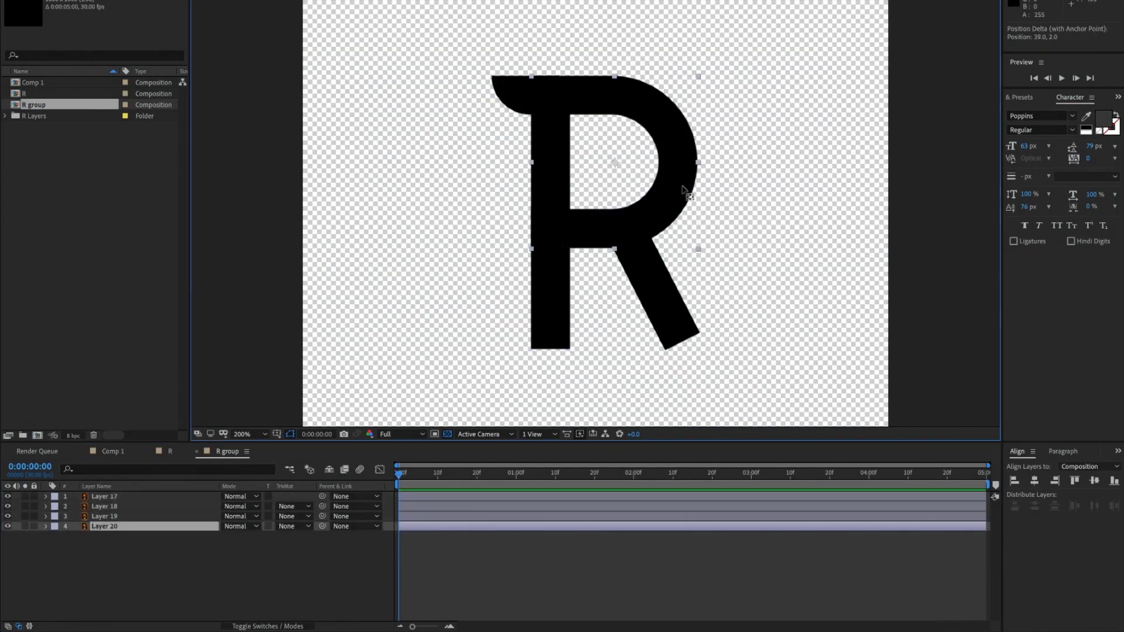
Step: Move the two leg layers, Layer 18 and Layer 19, below Layer 20 in the layer stack
click(541, 287)
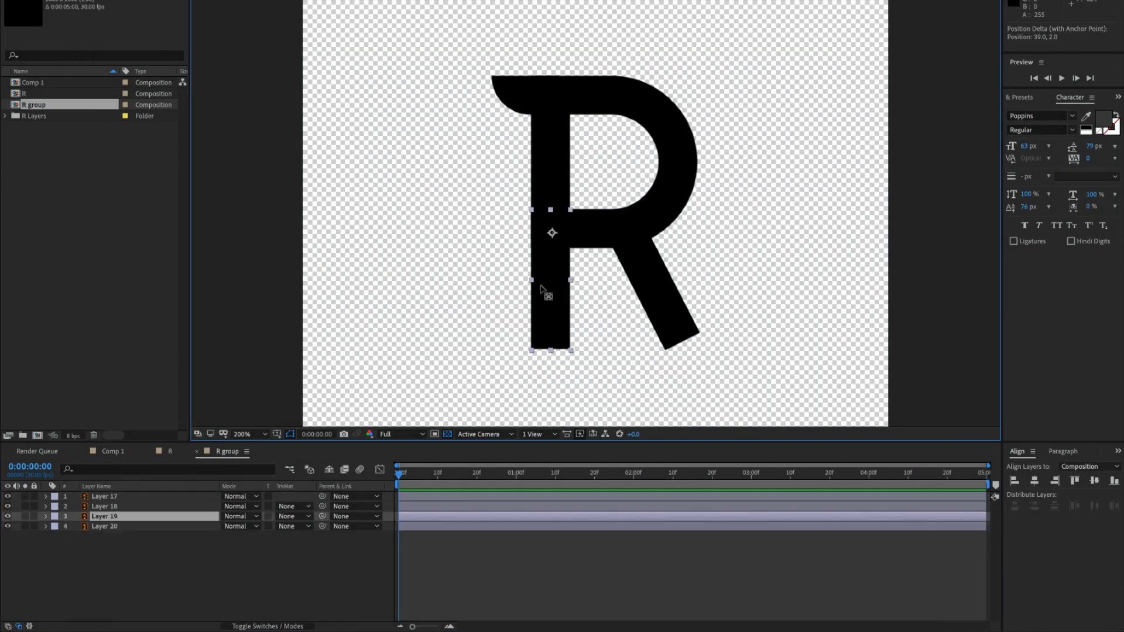
shift+click(653, 291)
drag(146, 507, 144, 529)
Step: Pre-compose Layer 17 and Layer 20 into a composition named Top portion
click(150, 507)
shift+click(151, 497)
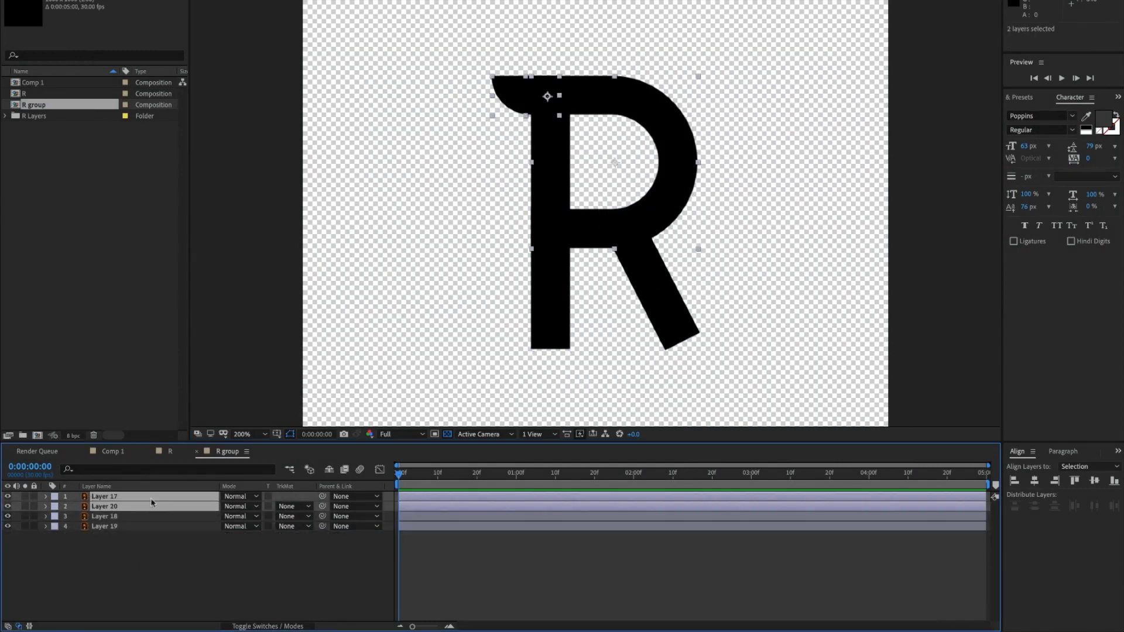
right_click(151, 503)
click(190, 579)
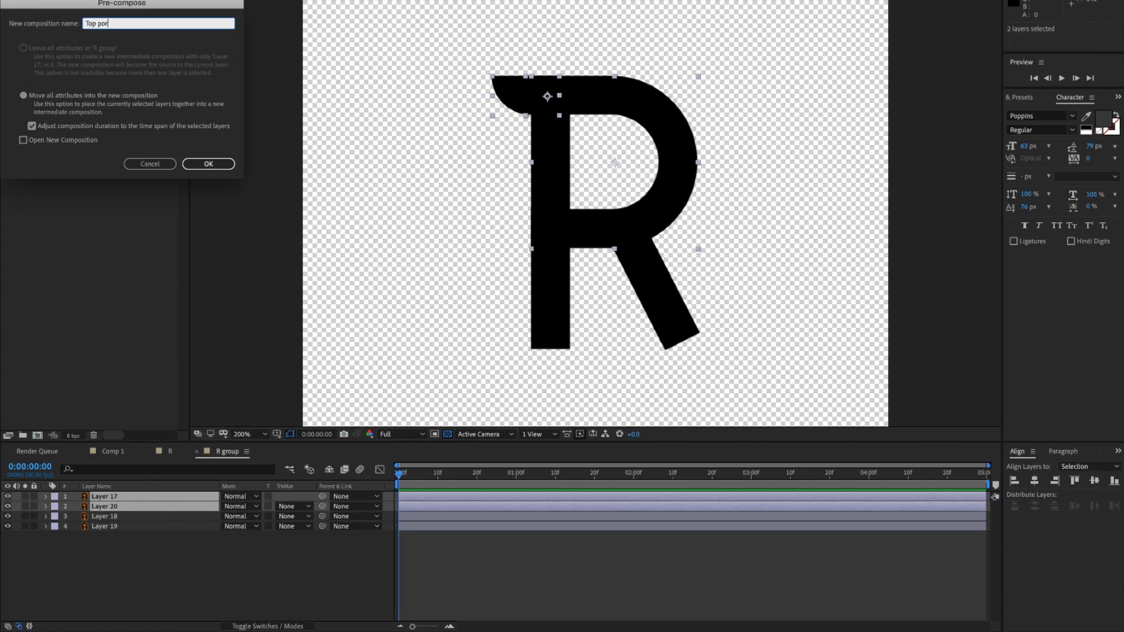
text(Top portion)
key(Return)
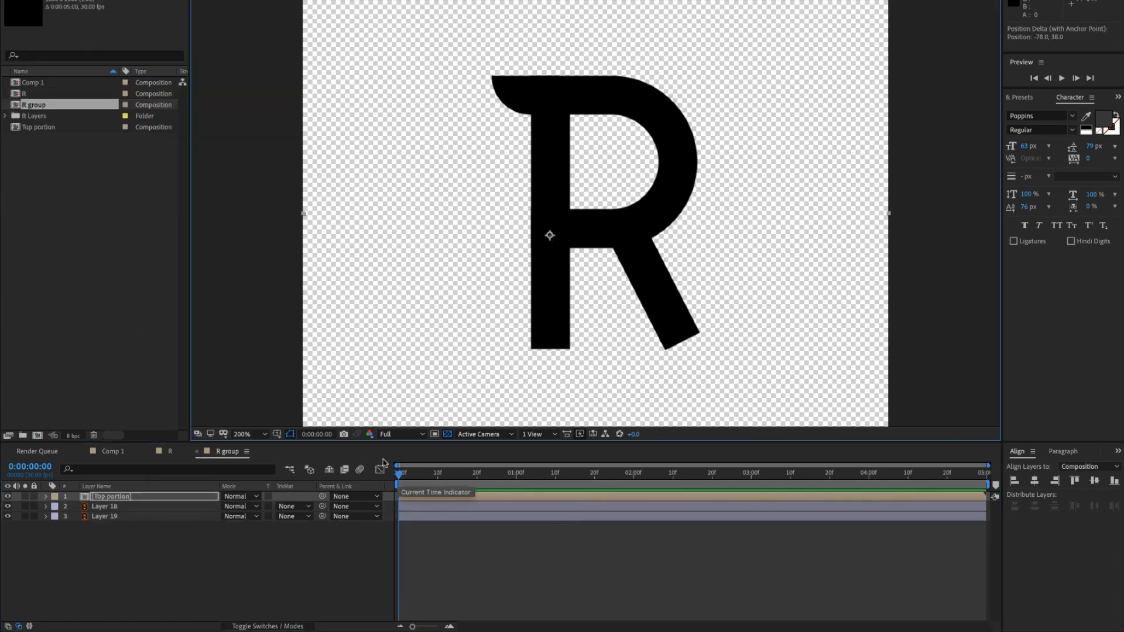
Step: Add starting Rotation keyframes to both leg layers at frame 0 and set Layer 19's rotation to 23°
click(182, 556)
click(162, 507)
click(161, 517)
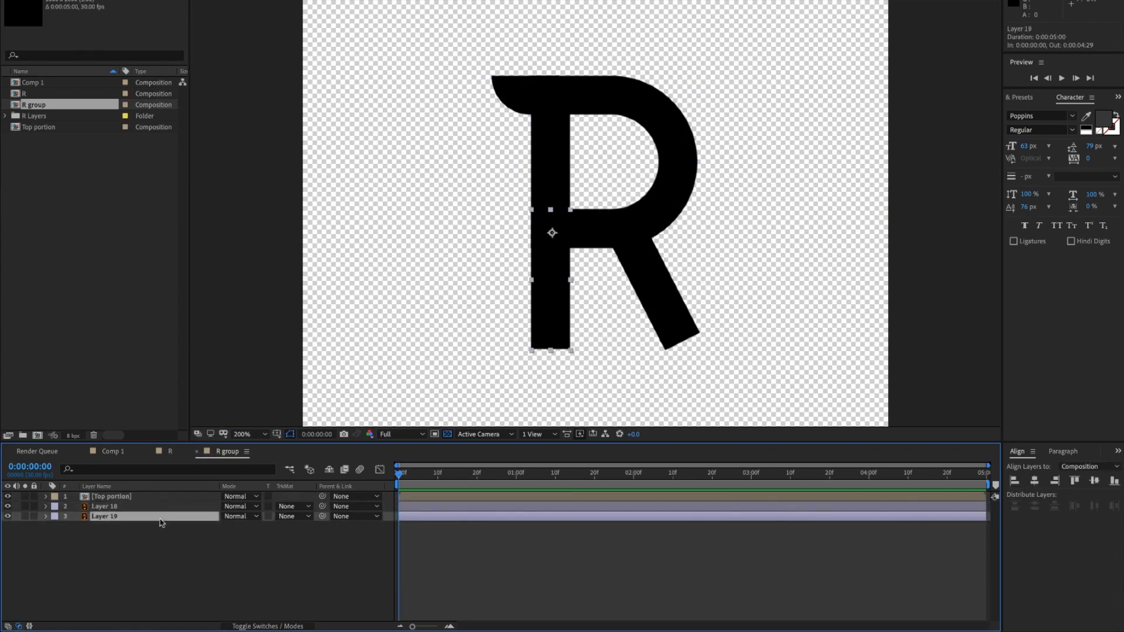
shift+click(162, 507)
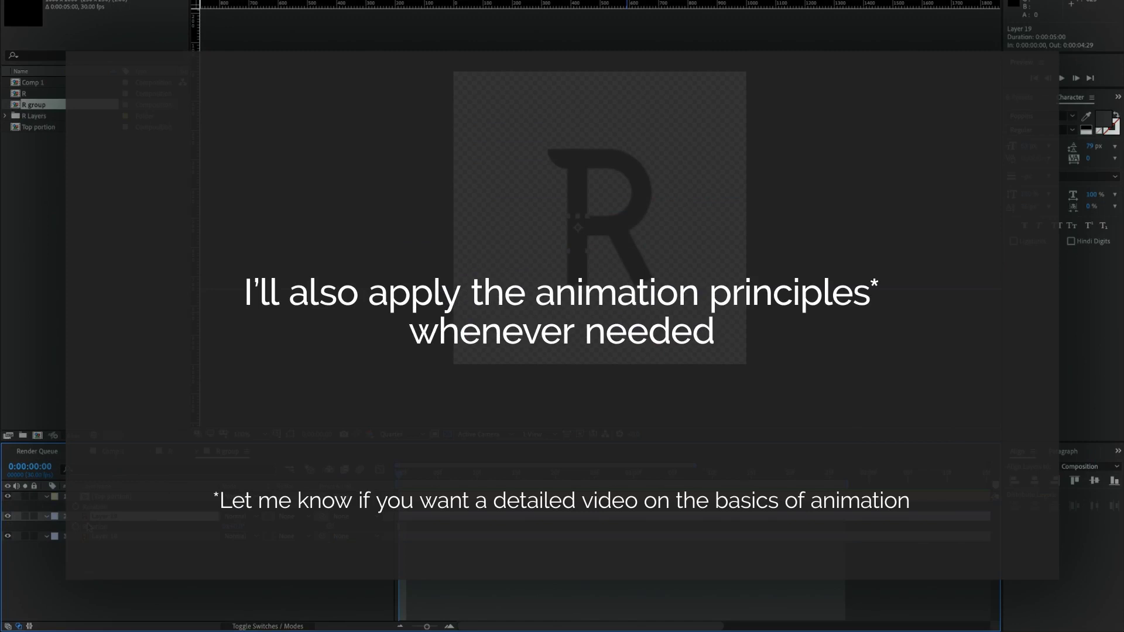
click(75, 526)
click(101, 536)
key(r)
click(76, 546)
drag(237, 546, 250, 546)
key(ctrl+z)
drag(237, 526, 251, 526)
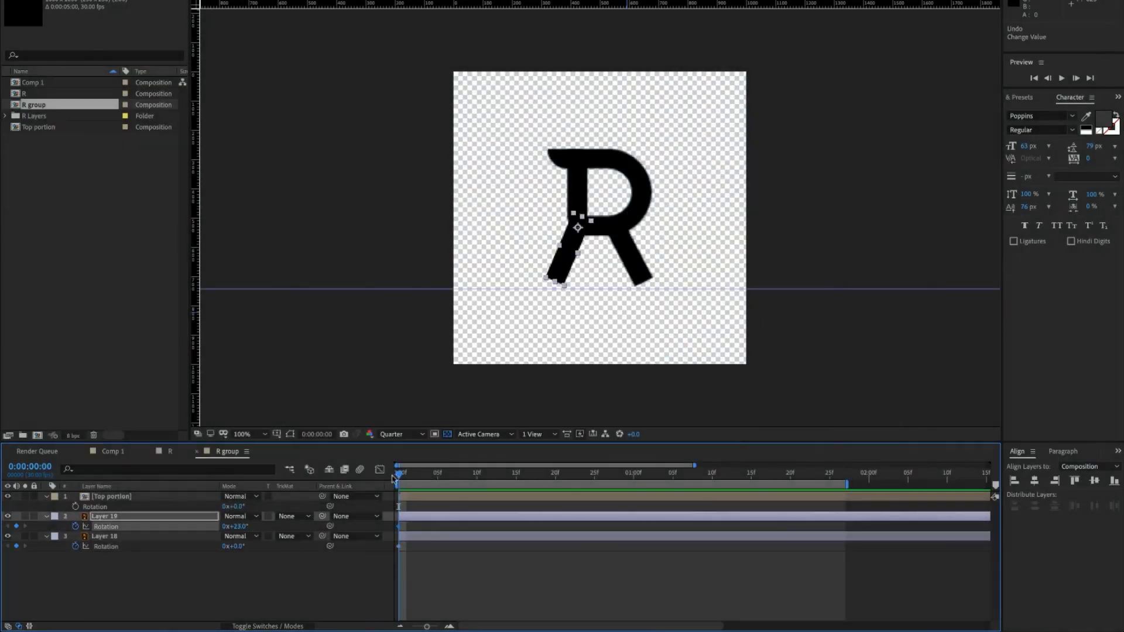
Step: Keyframe Layer 18's swing rotation at frames 5 and 10, and rotate Layer 19 the opposite way at frame 5
drag(398, 475, 437, 475)
click(104, 536)
drag(237, 546, 252, 546)
drag(399, 475, 474, 487)
drag(237, 546, 251, 546)
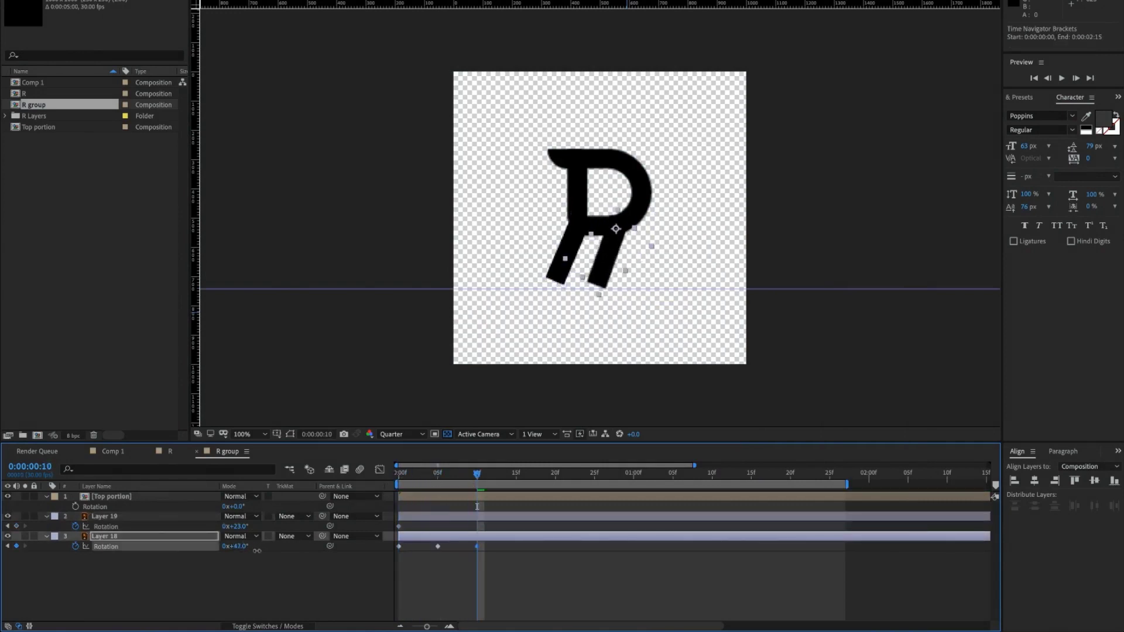
drag(477, 475, 438, 488)
drag(237, 526, 216, 526)
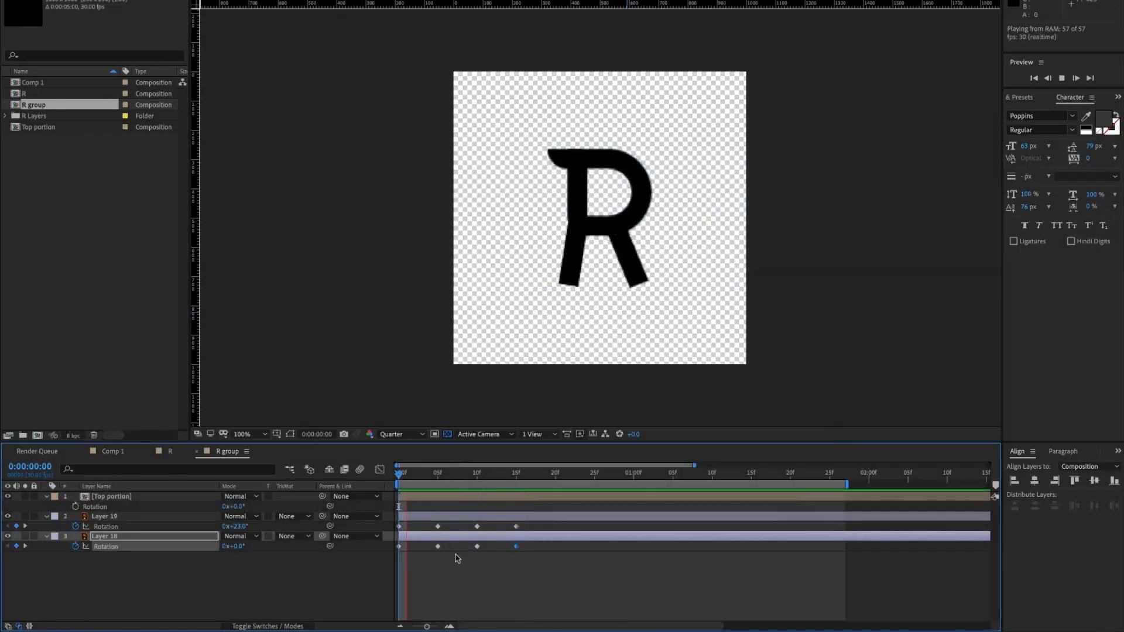
Step: Paste a copied 23° rotation keyframe for Layer 19 at frame 2
click(468, 474)
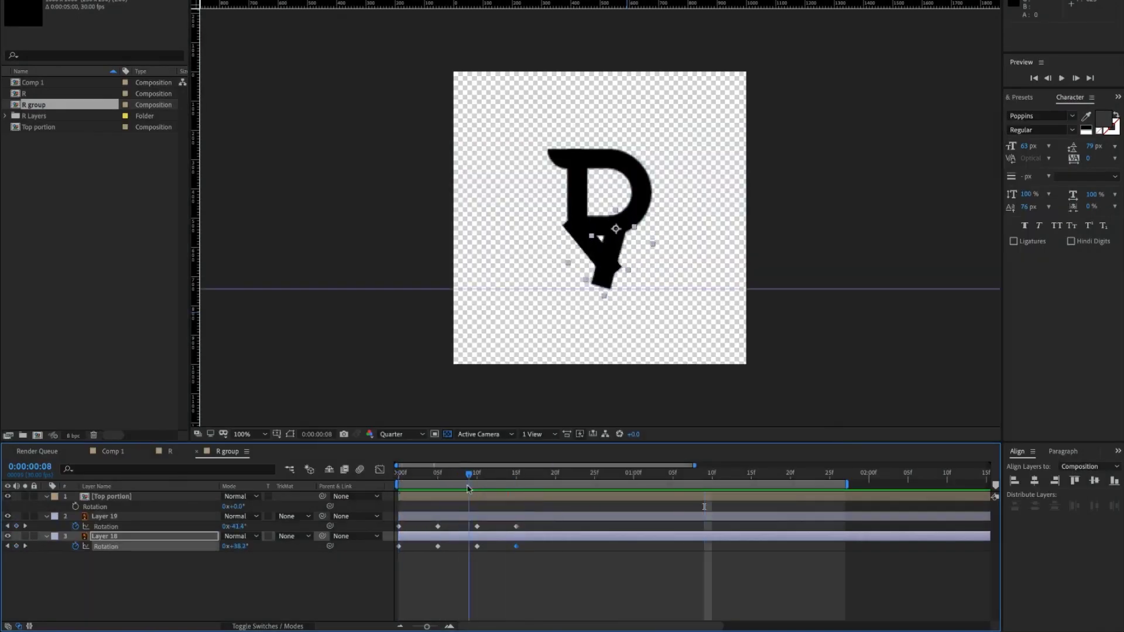
drag(433, 517, 438, 520)
click(438, 526)
key(ctrl+c)
drag(438, 474, 416, 535)
key(ctrl+v)
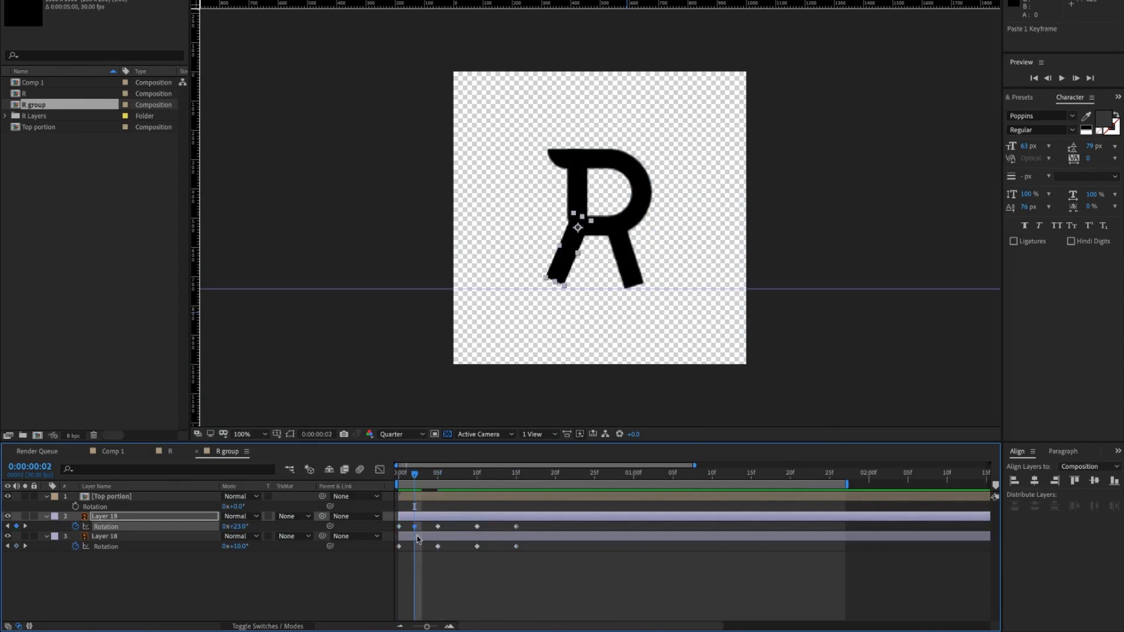
Step: Copy and paste rotation keyframes to extend Layer 18's swing to frame 19 and Layer 19's to frame 20, and preview the motion
drag(474, 507, 518, 524)
click(517, 546)
key(ctrl+c)
key(ctrl+v)
drag(516, 474, 555, 486)
drag(540, 545, 547, 546)
click(437, 526)
key(ctrl+c)
key(ctrl+v)
key(space)
Step: Move Layer 18's frame 5 rotation keyframe to frame 2, readjust Layer 19's rotation at frame 5, and preview the result
drag(727, 474, 414, 503)
drag(438, 546, 414, 546)
drag(414, 474, 491, 483)
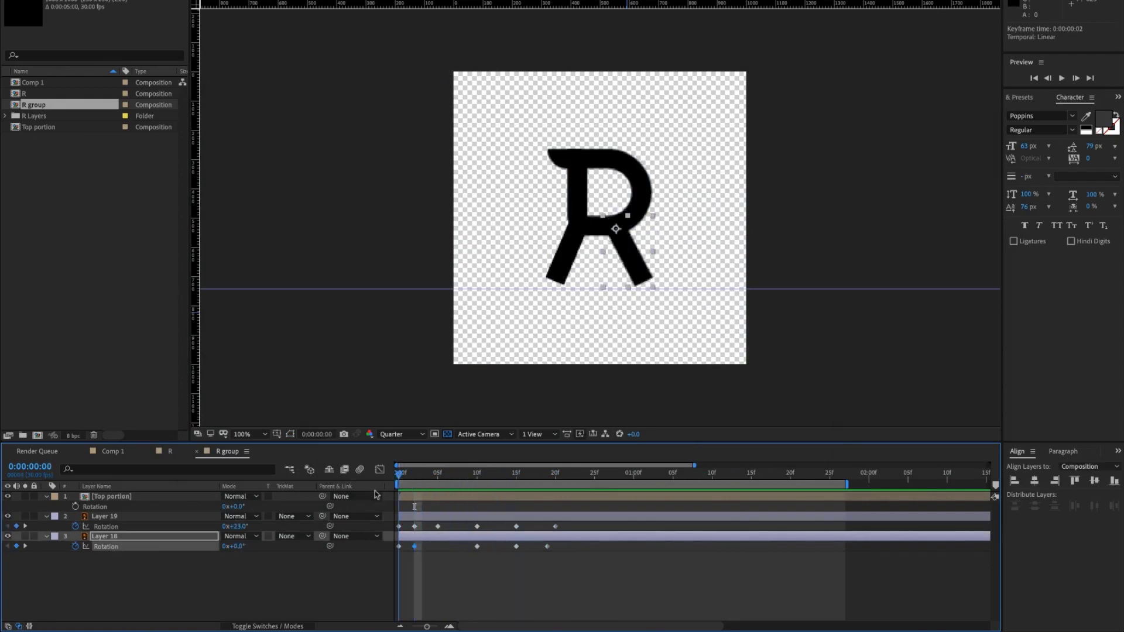
drag(236, 526, 272, 529)
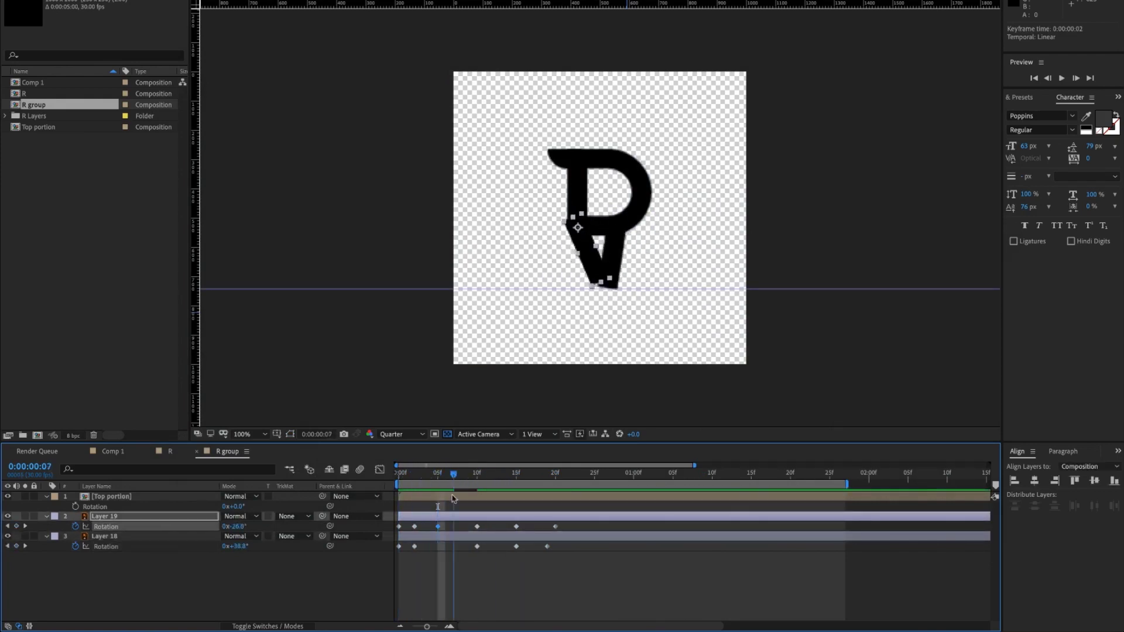
drag(454, 499, 369, 523)
key(space)
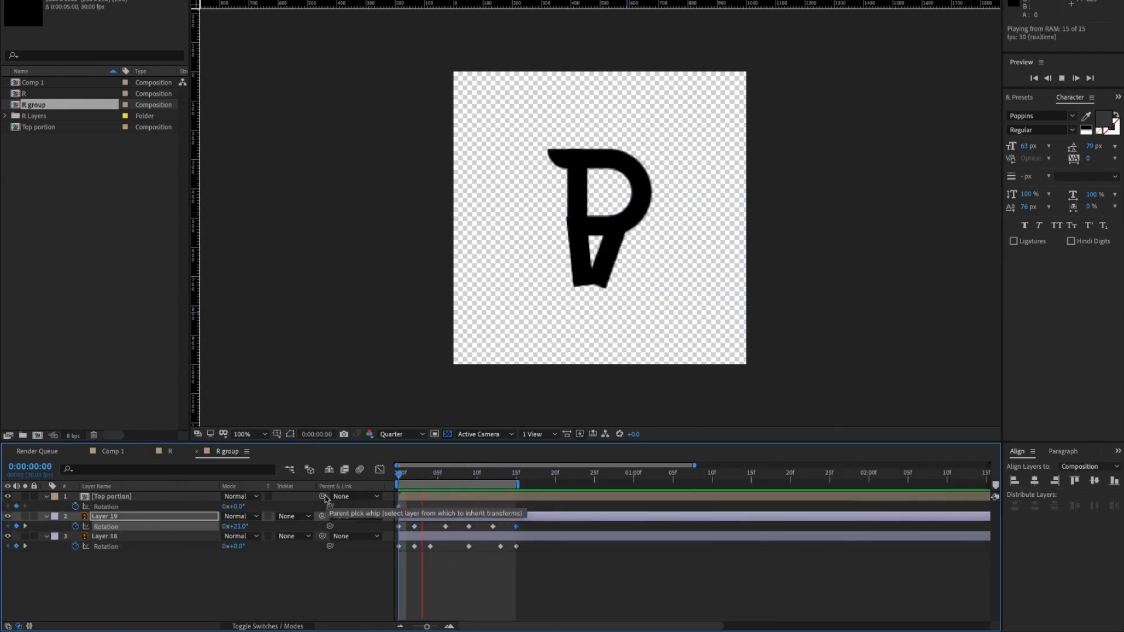
Step: Preview the one-second leg cycle and adjust Layer 19's rotation at frame 17
key(space)
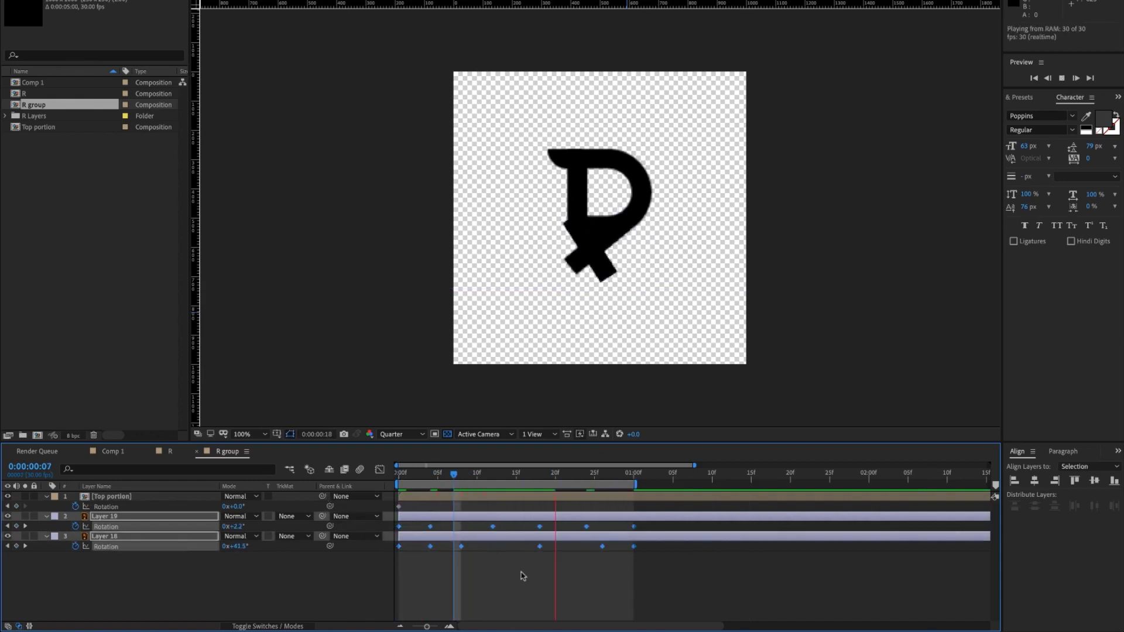
click(556, 578)
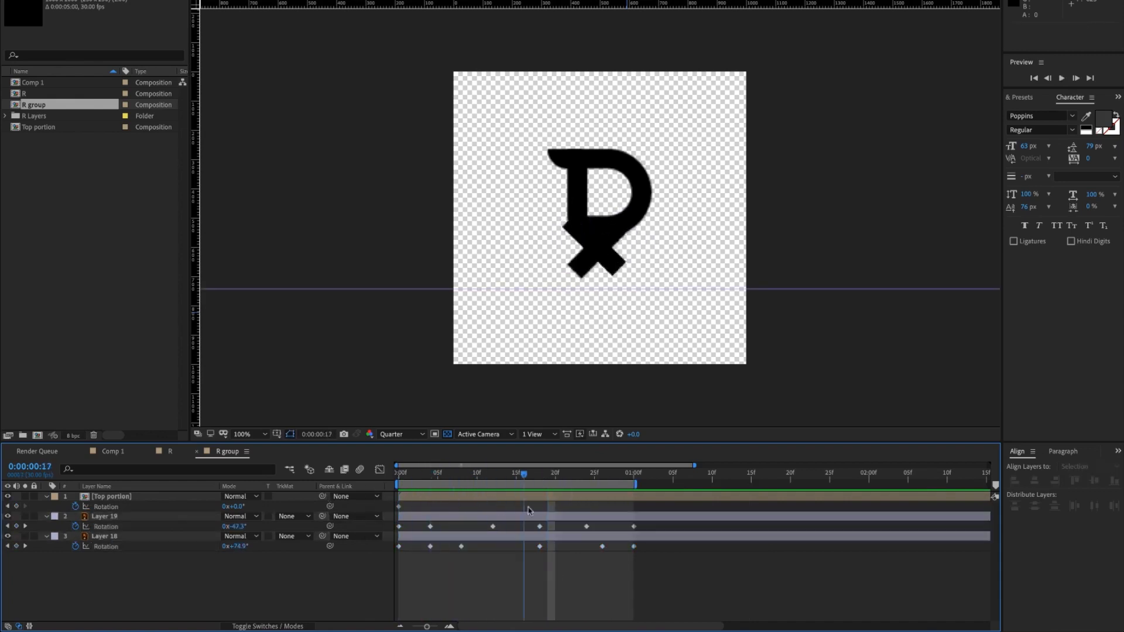
drag(235, 526, 225, 527)
click(587, 526)
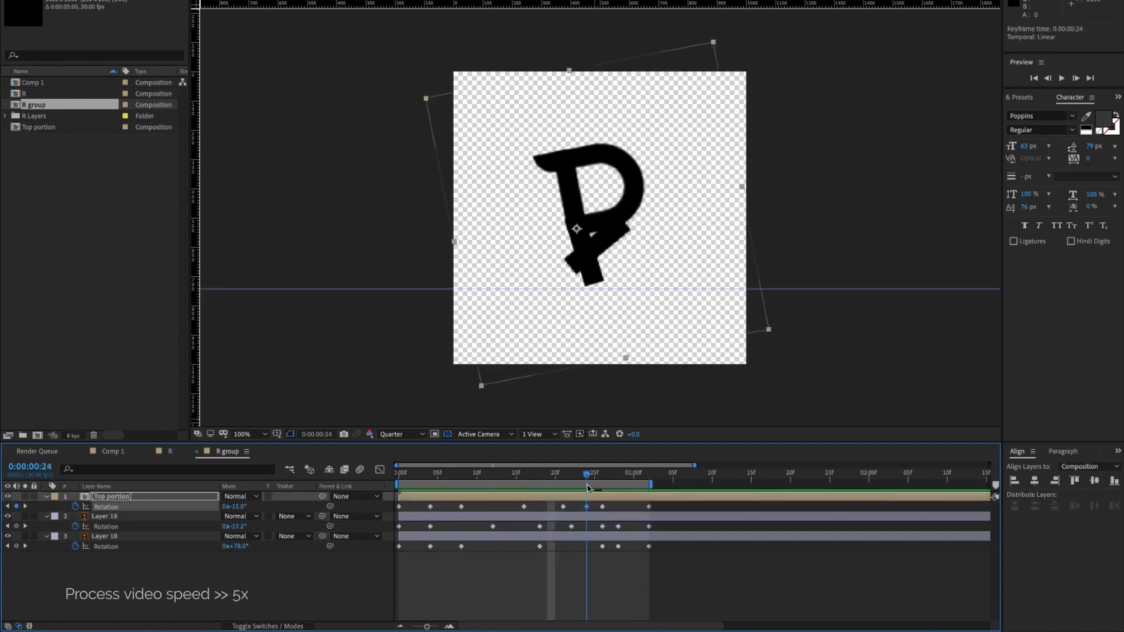
Step: Replace Top portion's rotation keyframes at frames 21, 24 and 26 with a single adjusted keyframe at frame 25
drag(587, 492, 609, 491)
drag(613, 511, 544, 503)
key(Delete)
drag(609, 475, 595, 493)
drag(233, 507, 238, 507)
Step: Preview and scrub through the walk cycle in R group and in the R composition
drag(594, 475, 265, 454)
key(space)
key(space)
drag(399, 475, 588, 488)
drag(587, 475, 505, 504)
click(170, 452)
key(space)
key(space)
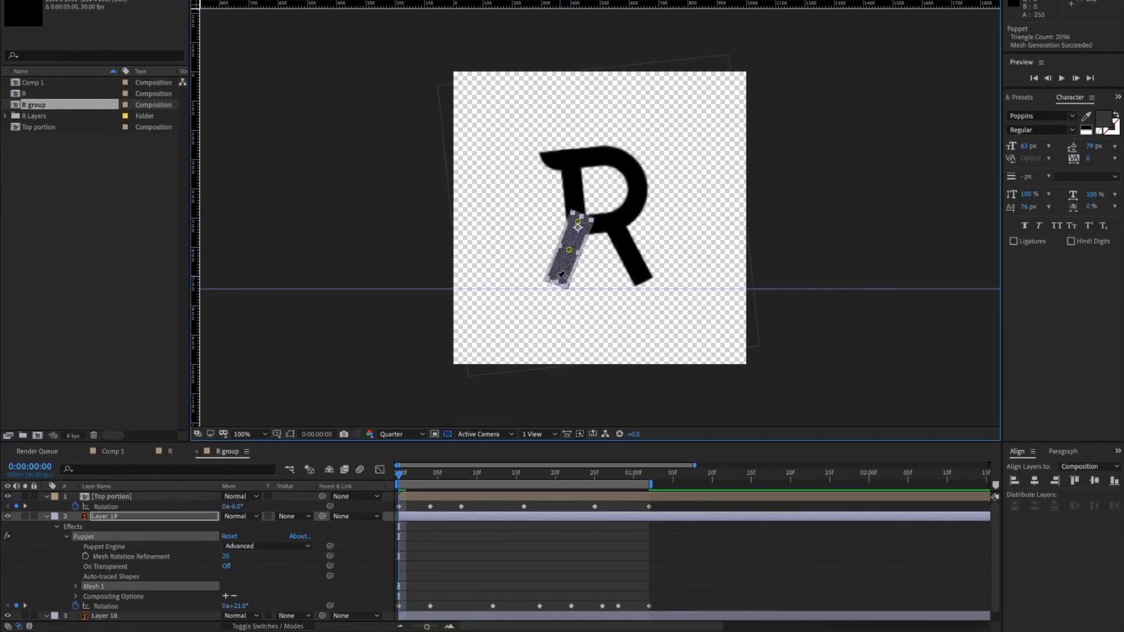
Step: Add a third puppet pin at the foot of Layer 19 and shift the pins to bend the leg at frame 0
click(558, 277)
scroll(560, 277, up, 2)
drag(559, 276, 604, 188)
drag(519, 259, 544, 265)
drag(471, 371, 451, 368)
drag(544, 266, 531, 263)
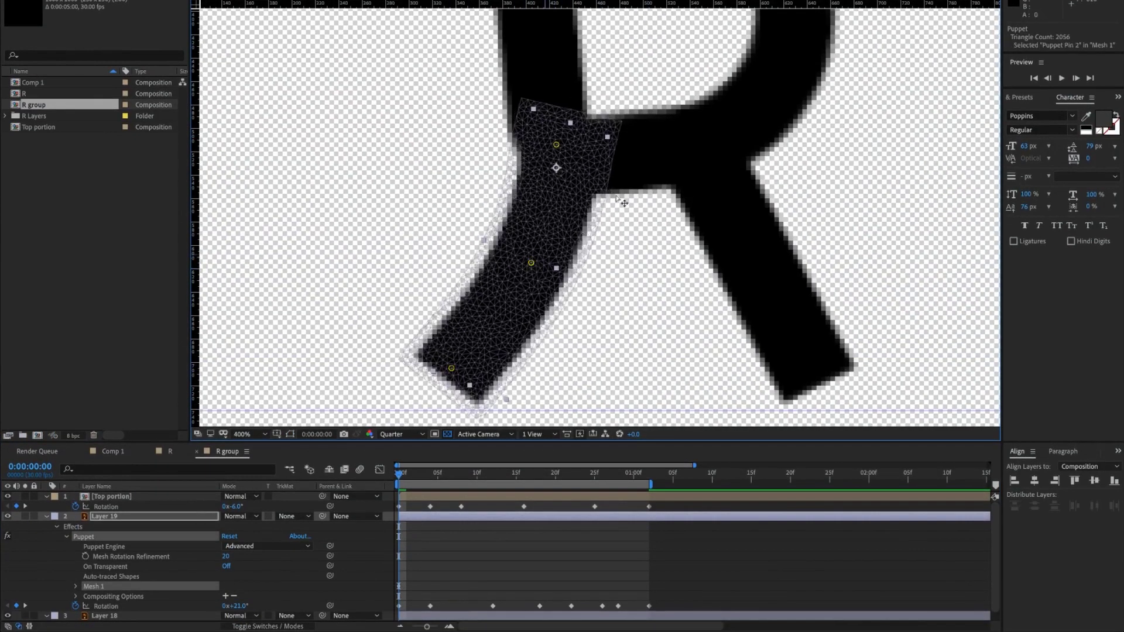
Step: Reposition all three puppet pins of Layer 19 at frame 12 to curve the forward-swung leg
scroll(618, 200, down, 1)
drag(399, 477, 494, 480)
key(u)
scroll(409, 498, down, 1)
drag(612, 227, 616, 223)
drag(638, 289, 661, 278)
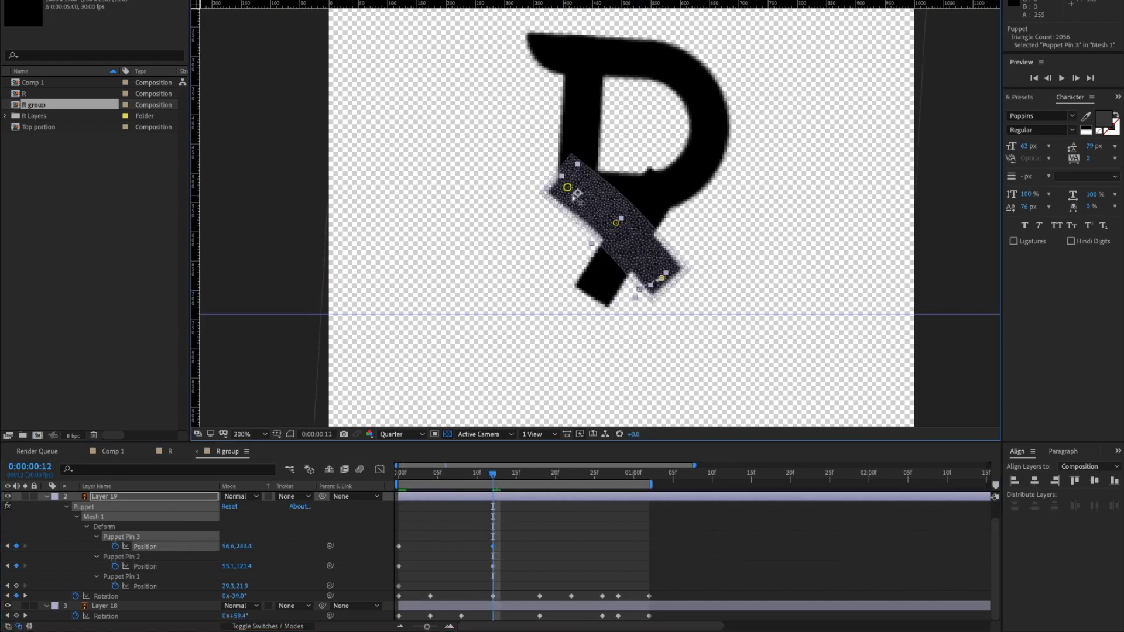
drag(567, 188, 573, 188)
Step: Reposition Layer 19's foot and middle puppet pins at frame 4 to adjust the trailing leg's bend
drag(492, 479, 431, 479)
drag(523, 292, 517, 285)
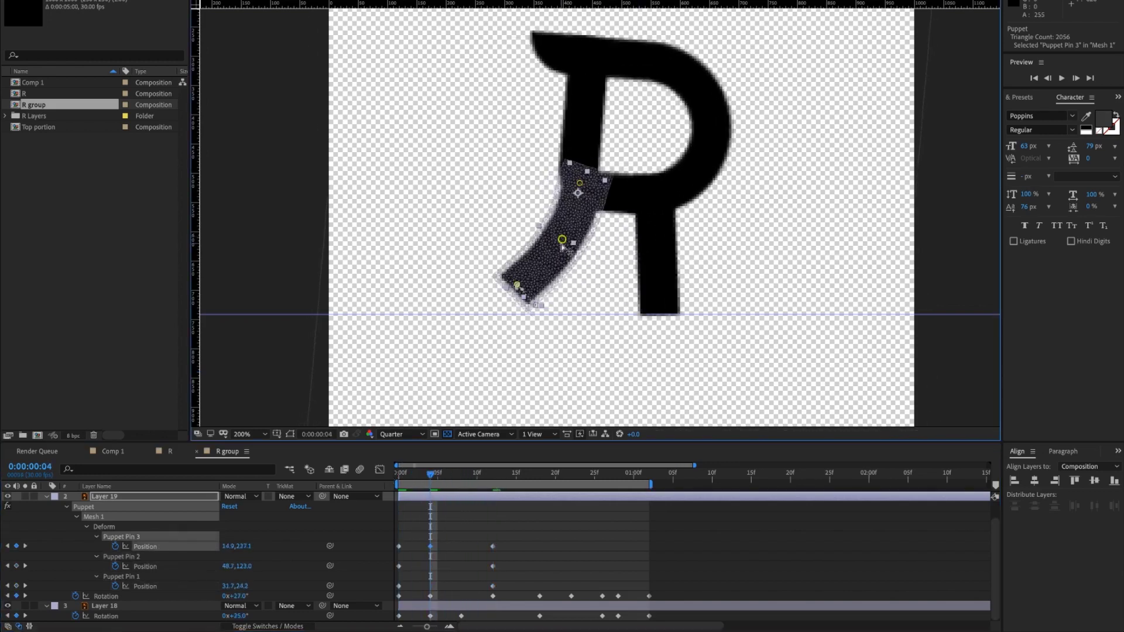
drag(561, 245, 568, 244)
Step: Adjust Layer 19's foot and middle puppet pins at frame 15 and push the middle pin forward at frame 8
drag(429, 478, 516, 478)
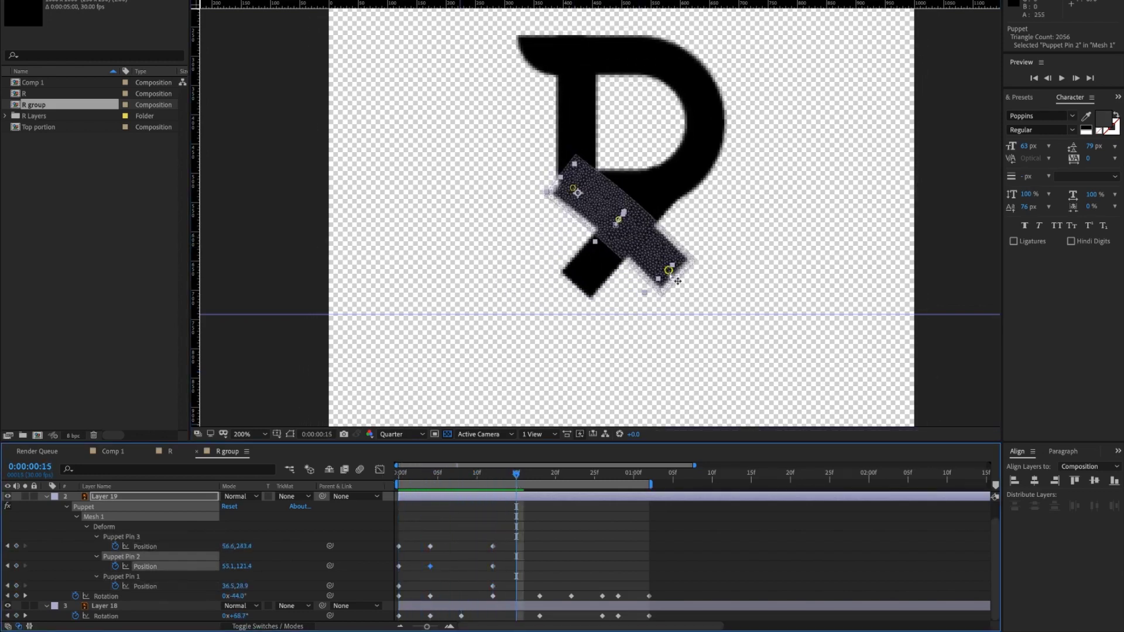
drag(668, 271, 675, 264)
drag(619, 220, 622, 215)
drag(517, 479, 461, 479)
drag(599, 235, 609, 236)
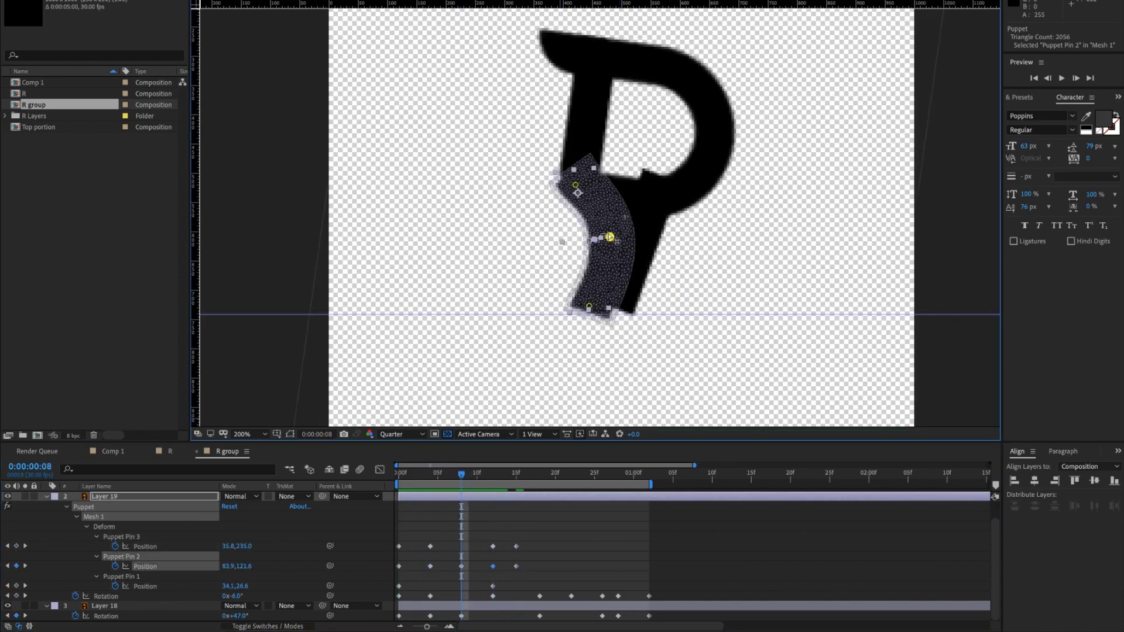
Step: Move Layer 19's foot puppet pin outward at frame 18 and back downward at frame 22
drag(462, 479, 539, 486)
drag(683, 254, 691, 247)
drag(539, 477, 573, 478)
drag(673, 275, 660, 289)
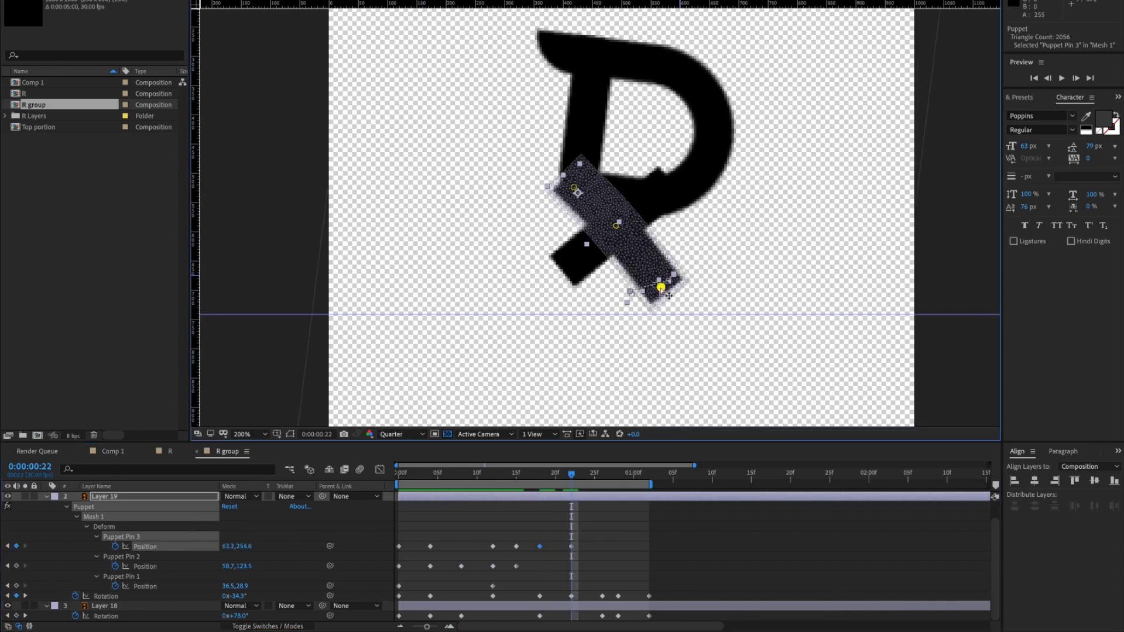
Step: Reposition Layer 19's foot and middle puppet pins at frame 26 and repeat the starting pin pose at 0:00:01:02, previewing the cycle
drag(573, 476, 605, 481)
drag(595, 311, 585, 310)
drag(591, 241, 597, 239)
drag(604, 478, 653, 485)
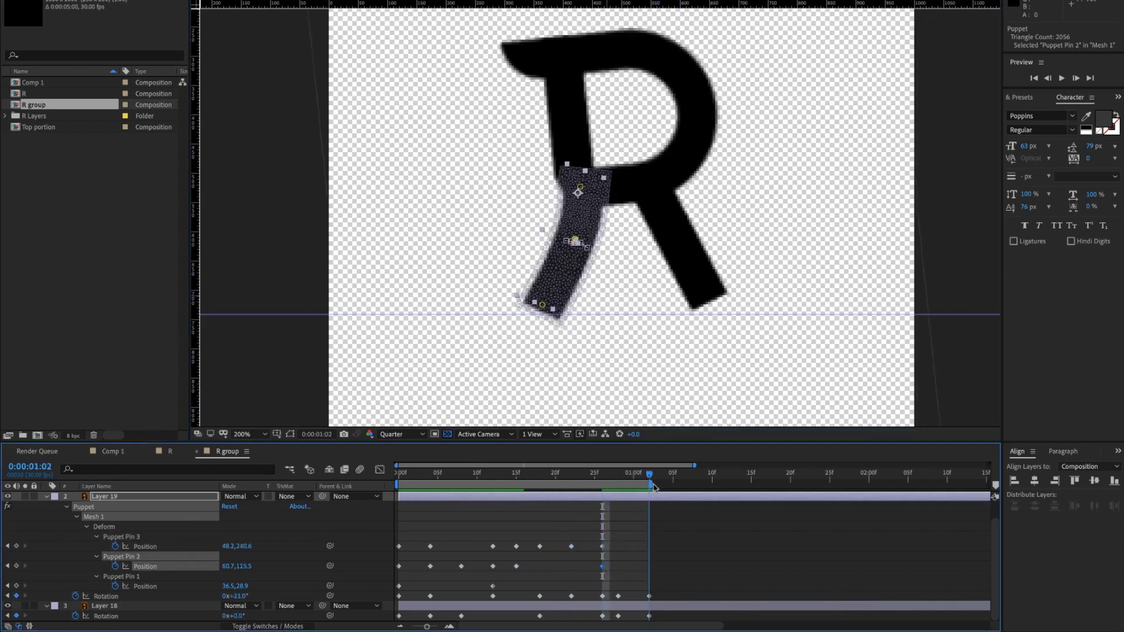
key(space)
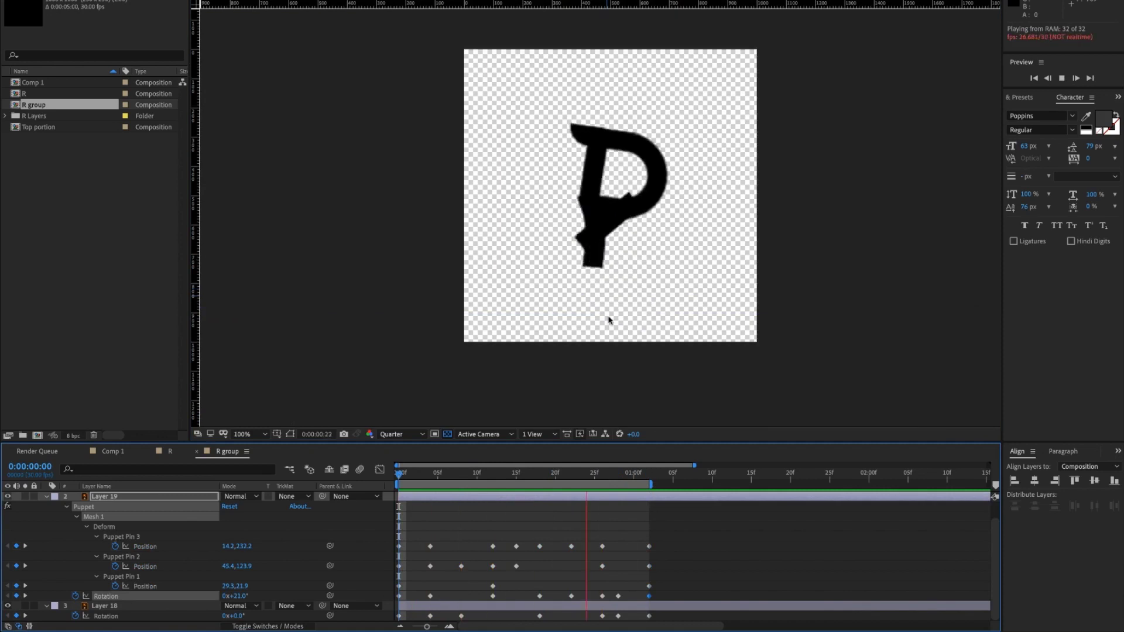
Step: Add three puppet pins to Layer 18 and keyframe its middle pin at frames 0, 3 and 8 to bend the leg
click(654, 194)
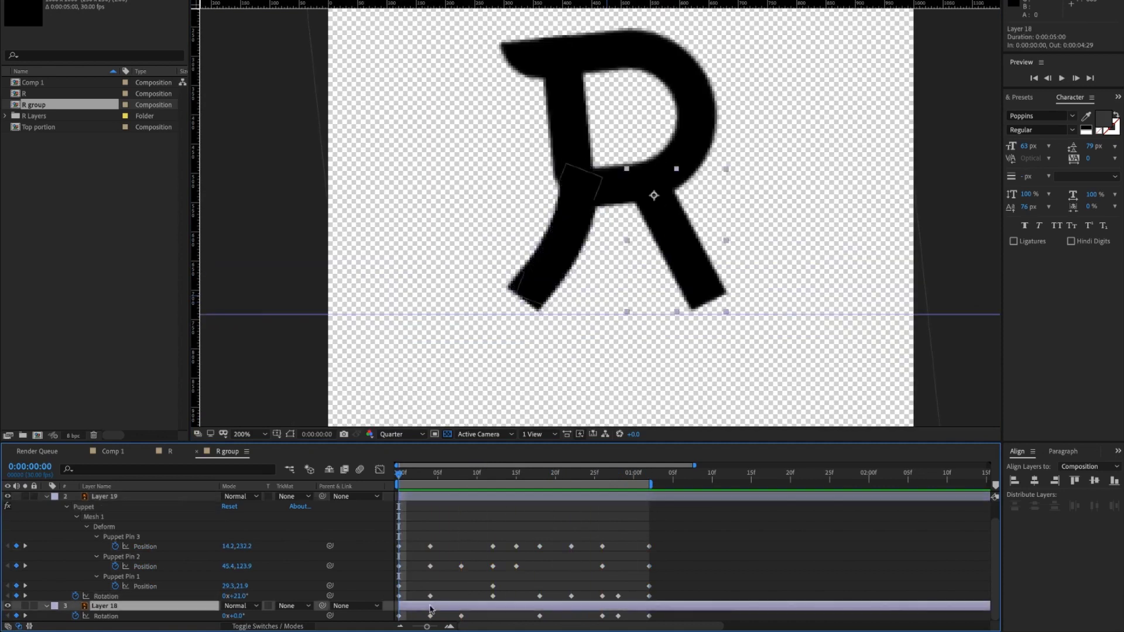
key(u)
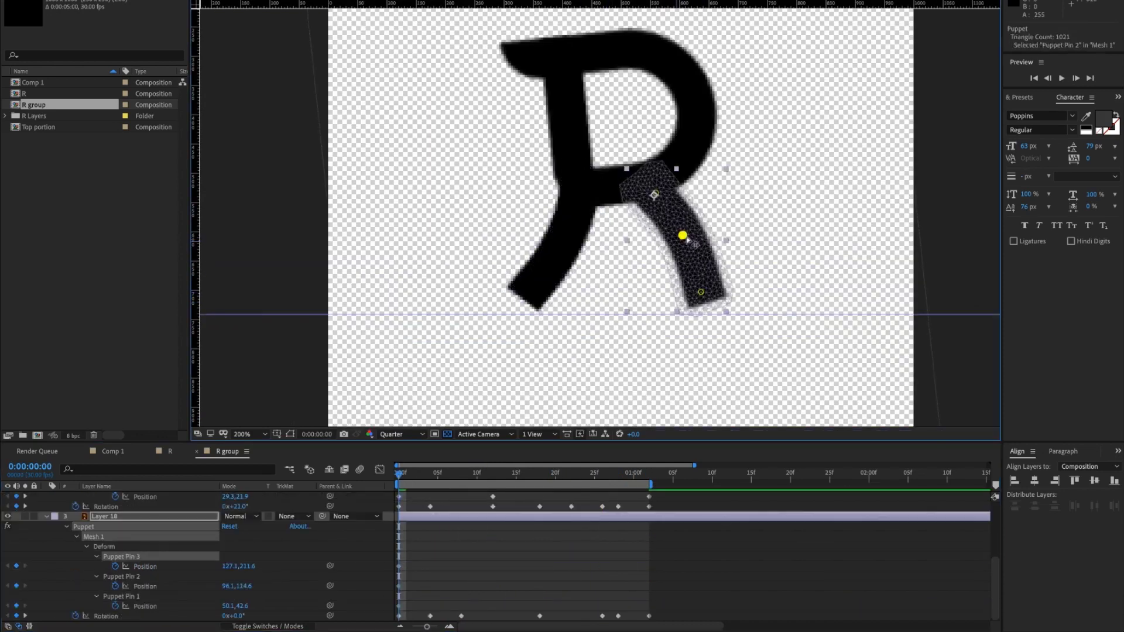
click(438, 474)
drag(670, 243, 653, 247)
click(406, 474)
drag(458, 476, 431, 477)
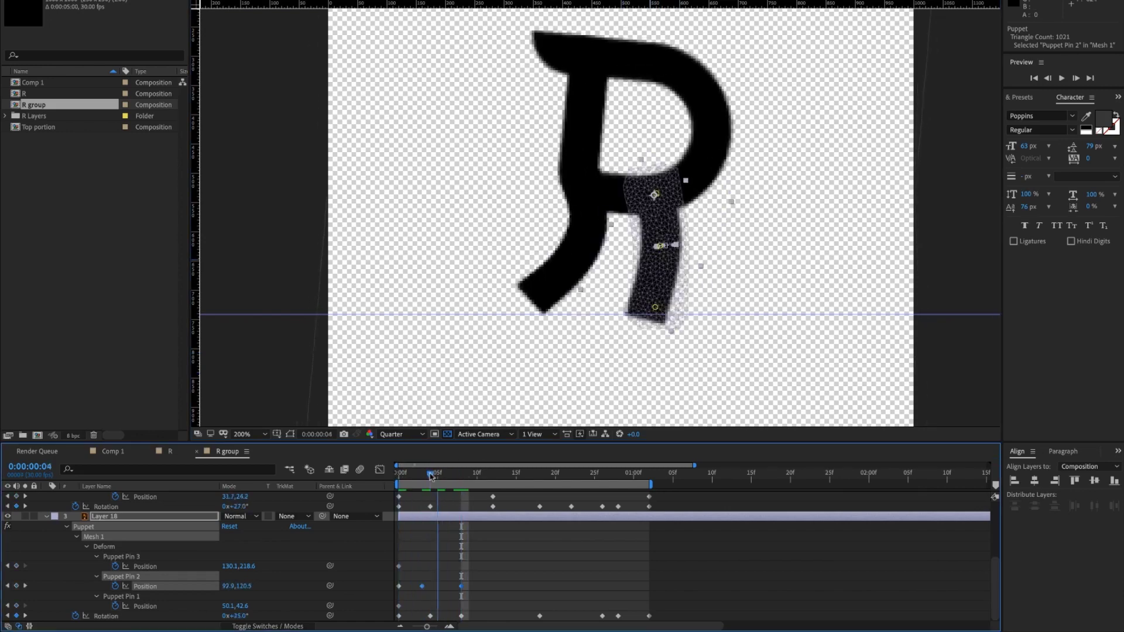
Step: Raise Layer 18's foot puppet pin and shift its middle pin at frame 17 to bend the backward-swung leg
drag(569, 269, 544, 259)
drag(631, 242, 610, 234)
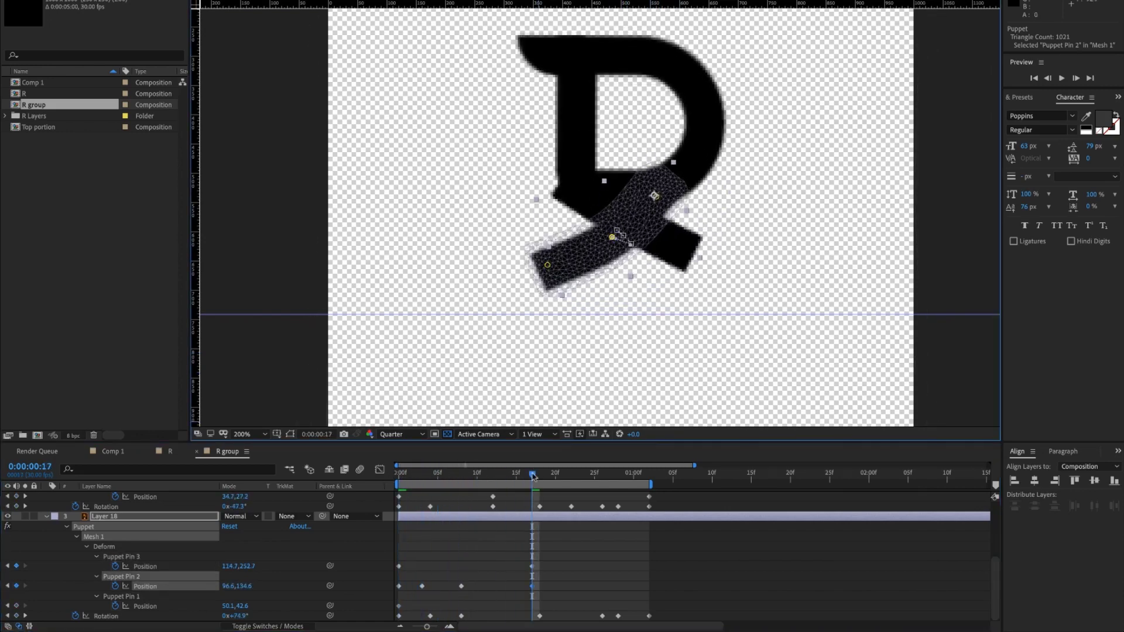
click(578, 486)
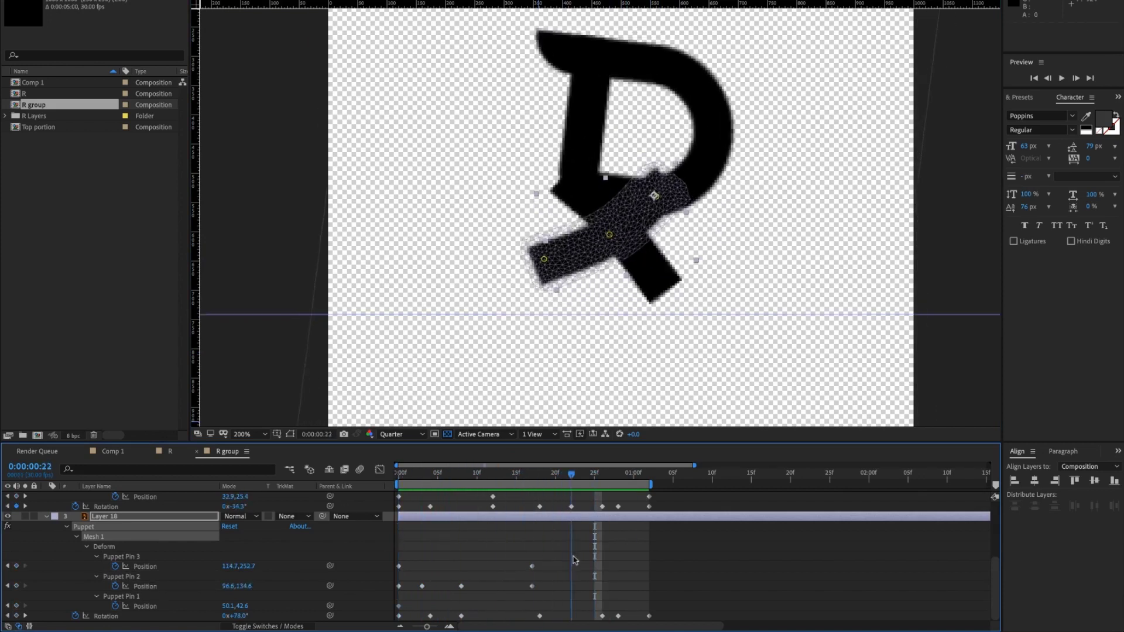
Step: Try to move Layer 18's rotation keyframe near frame 26, preview the motion and undo the change
click(227, 617)
drag(570, 615, 602, 615)
click(502, 475)
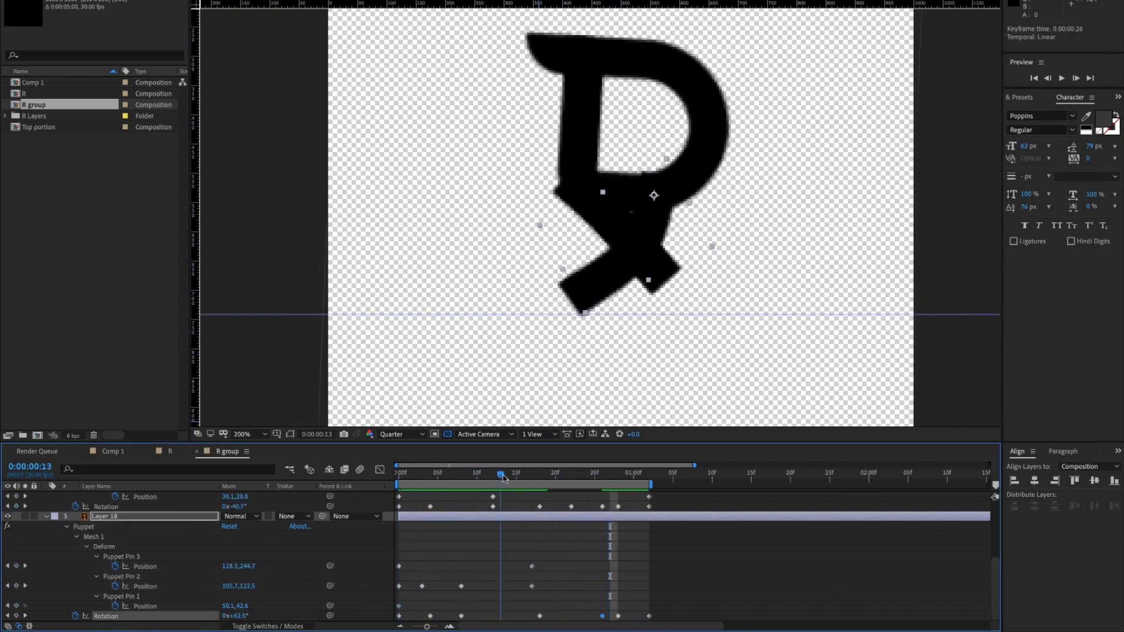
key(space)
key(alt+Left)
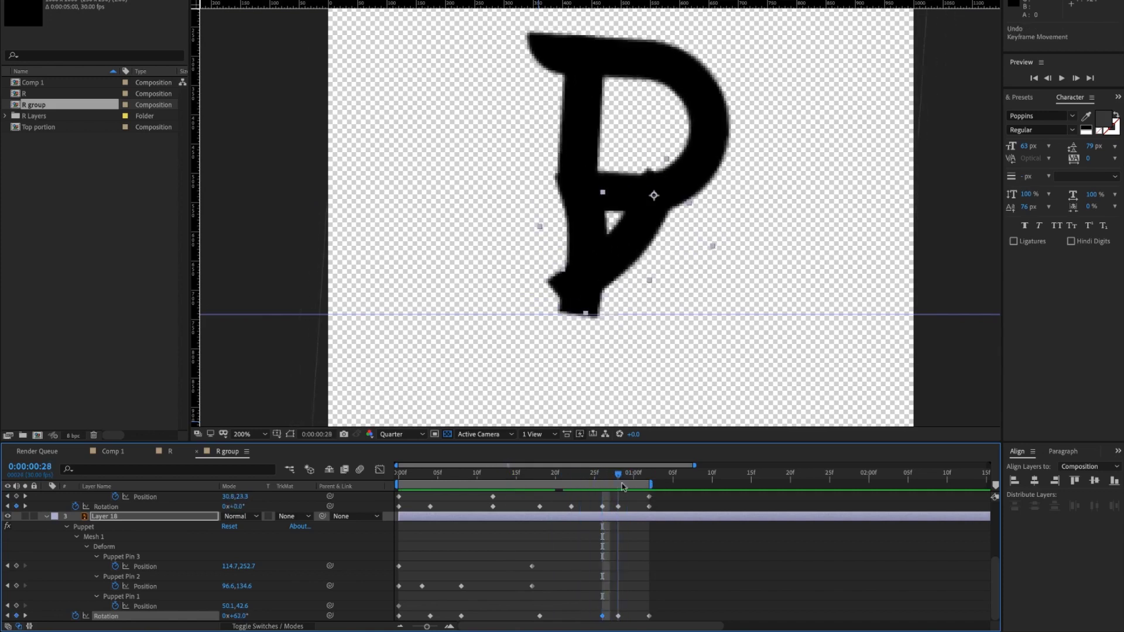
key(super+z)
key(space)
key(space)
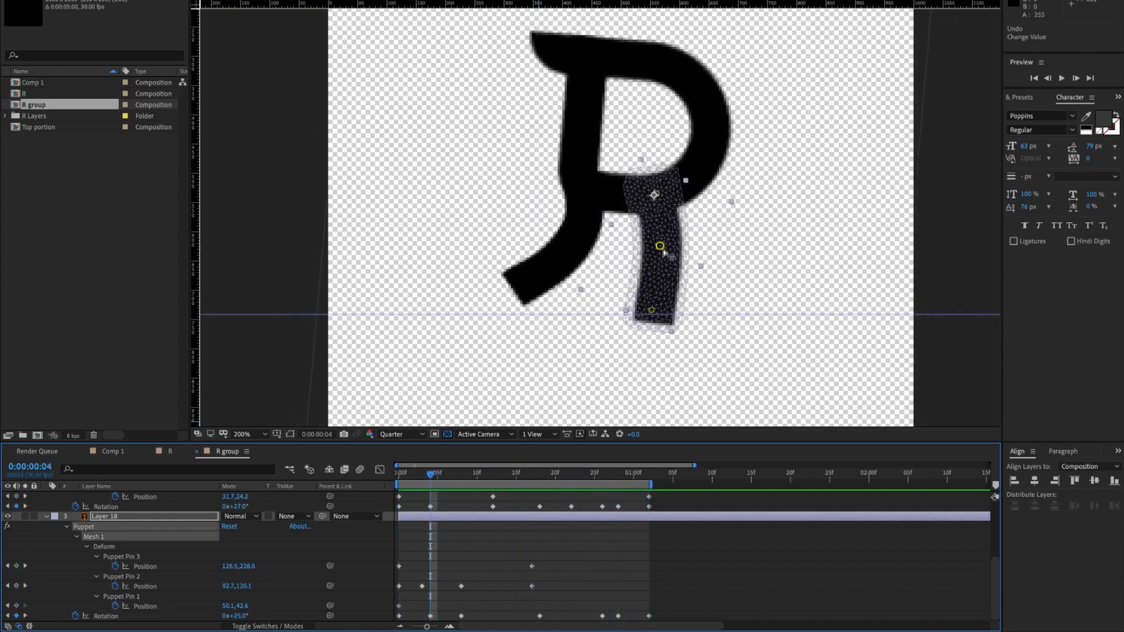
Step: Adjust Layer 18's middle puppet pin at frames 4 and 8 and delete its keyframe at frame 3
drag(661, 248, 653, 247)
drag(431, 474, 461, 477)
click(422, 586)
key(Delete)
drag(656, 250, 629, 250)
Step: Reposition Layer 18's foot and middle puppet pins at frame 20 and all three of its pins at frame 26
drag(462, 476, 559, 478)
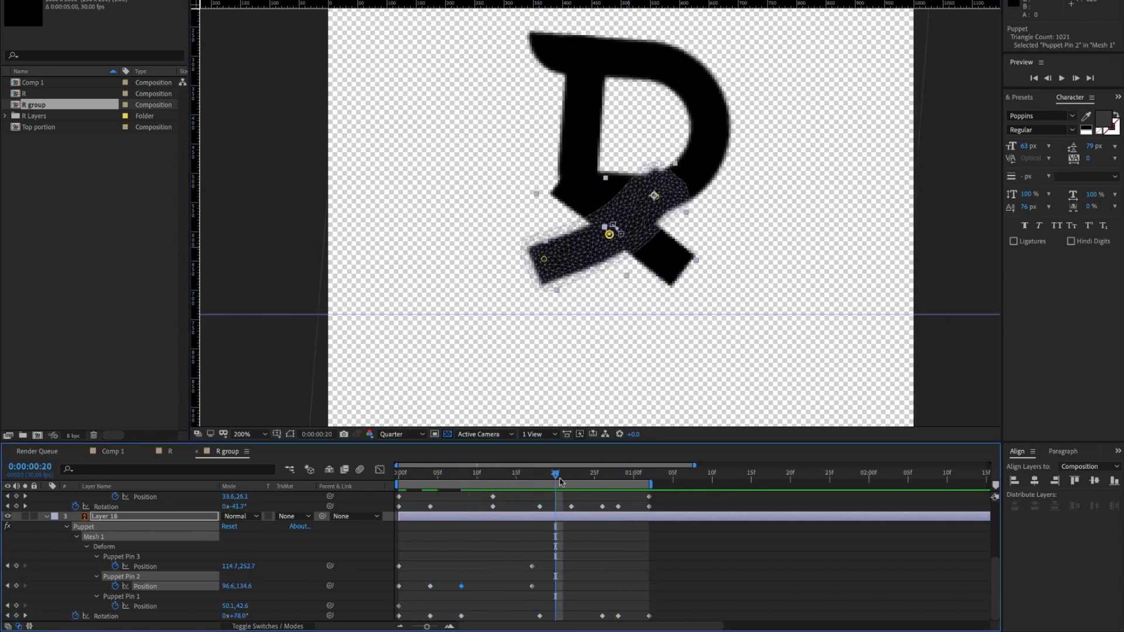
drag(550, 262, 544, 251)
drag(606, 230, 608, 239)
drag(557, 476, 602, 474)
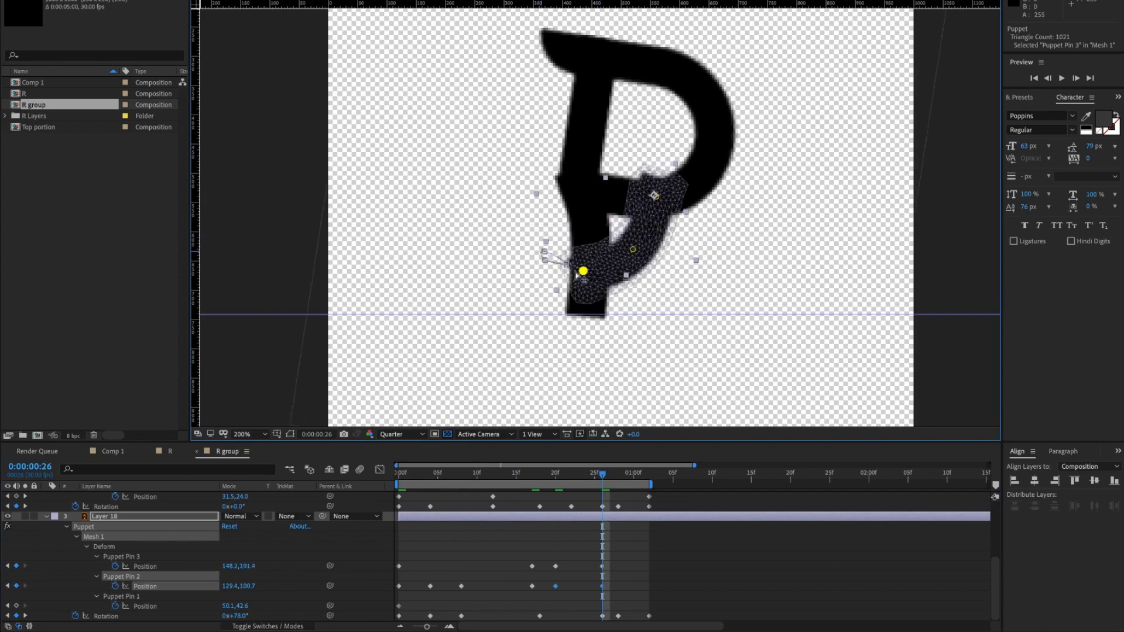
drag(577, 275, 569, 277)
drag(655, 197, 653, 202)
drag(632, 250, 628, 247)
Step: Copy Layer 18's starting puppet-pin keyframes to 0:00:01:02 and preview the walk cycle from the beginning
drag(602, 476, 649, 482)
drag(410, 560, 390, 609)
key(super+c)
key(super+v)
click(434, 542)
key(Home)
key(space)
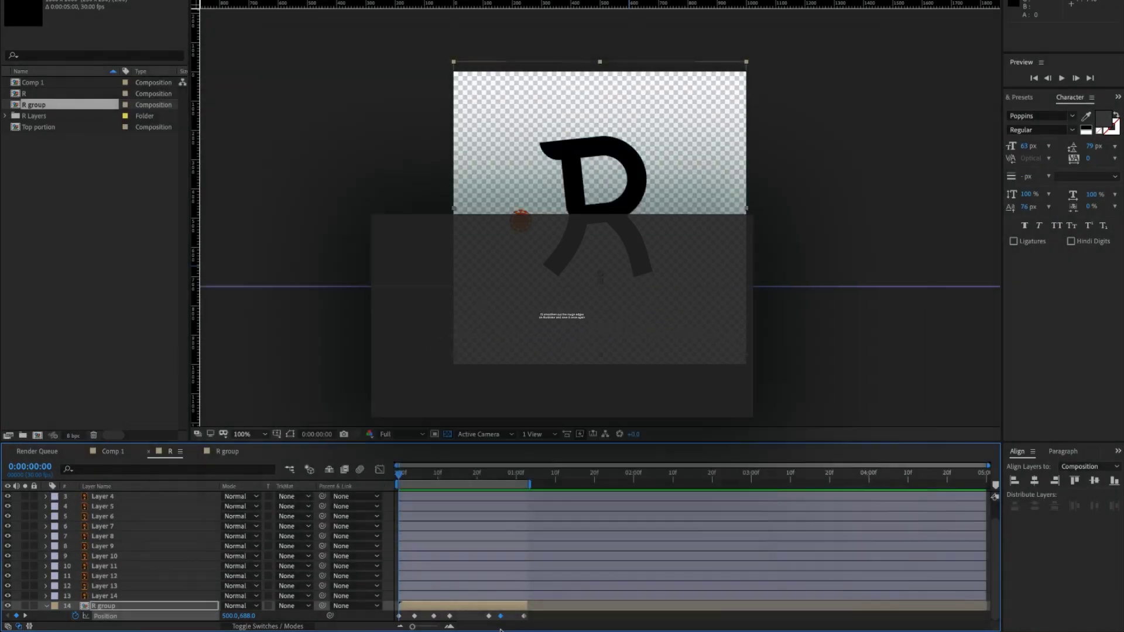
Step: Switch to Illustrator, round the corners where the R's left leg meets its bowl, and save R.ai
mouse_move(503, 628)
click(544, 596)
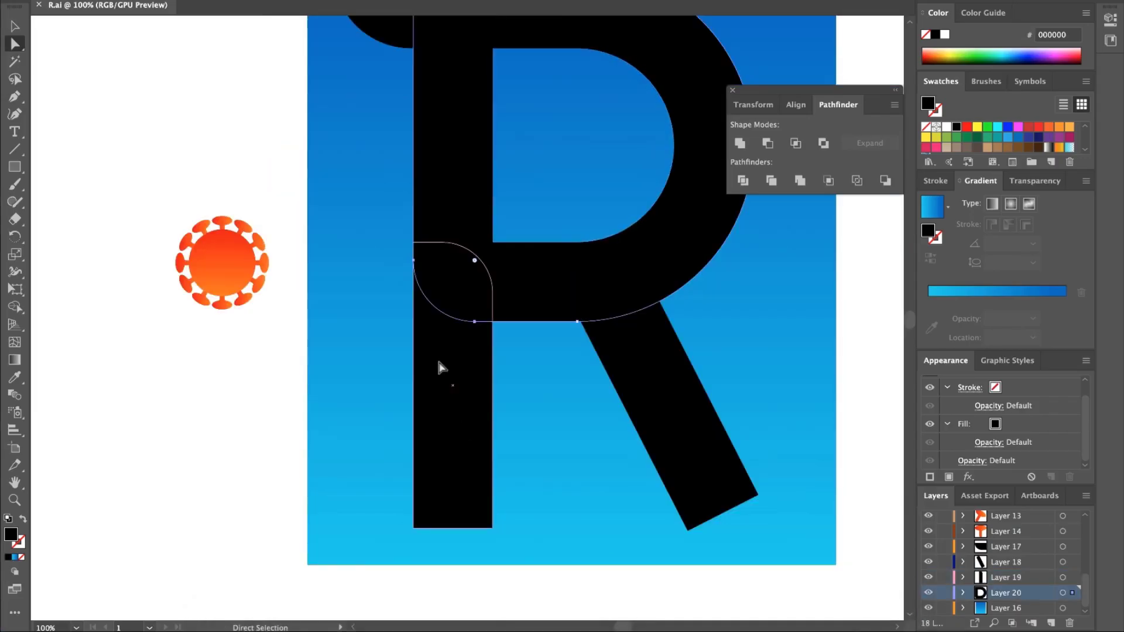
mouse_move(459, 299)
mouse_down()
mouse_move(495, 275)
mouse_move(453, 282)
mouse_up()
key(super+s)
Step: Switch back to After Effects and preview the R group walk cycle with the rounded artwork
mouse_move(518, 629)
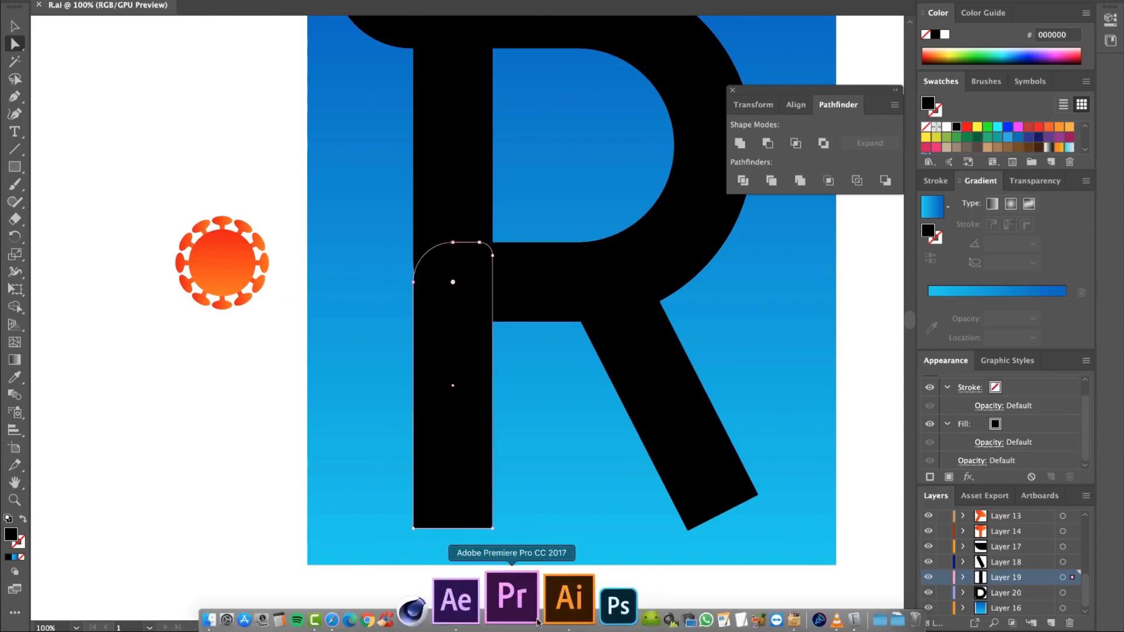
click(477, 600)
click(609, 526)
click(587, 531)
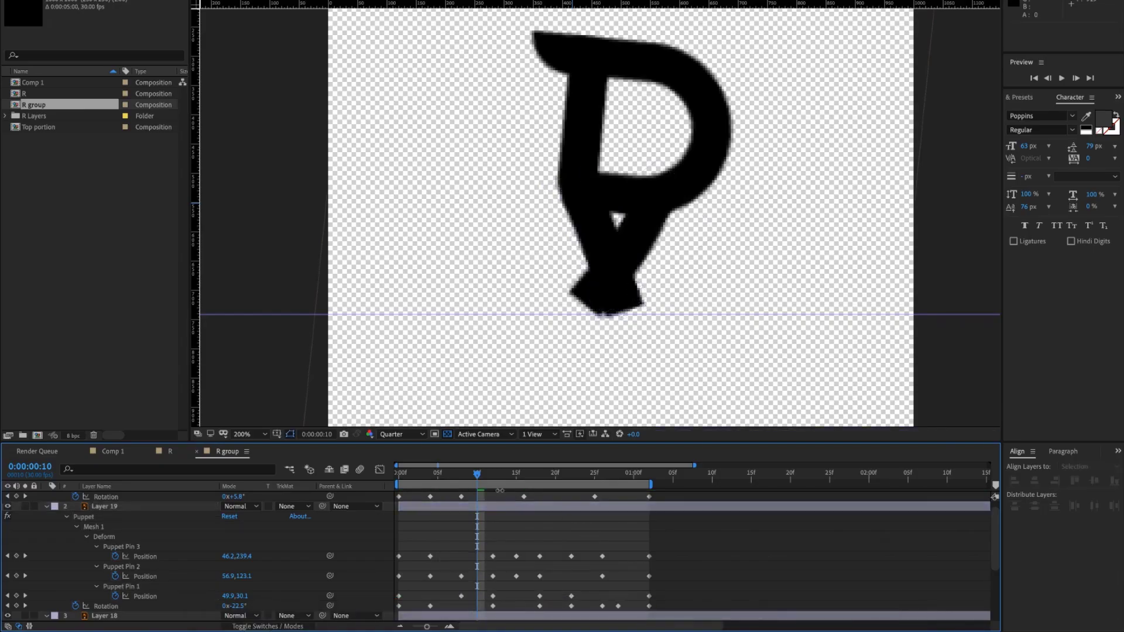
key(space)
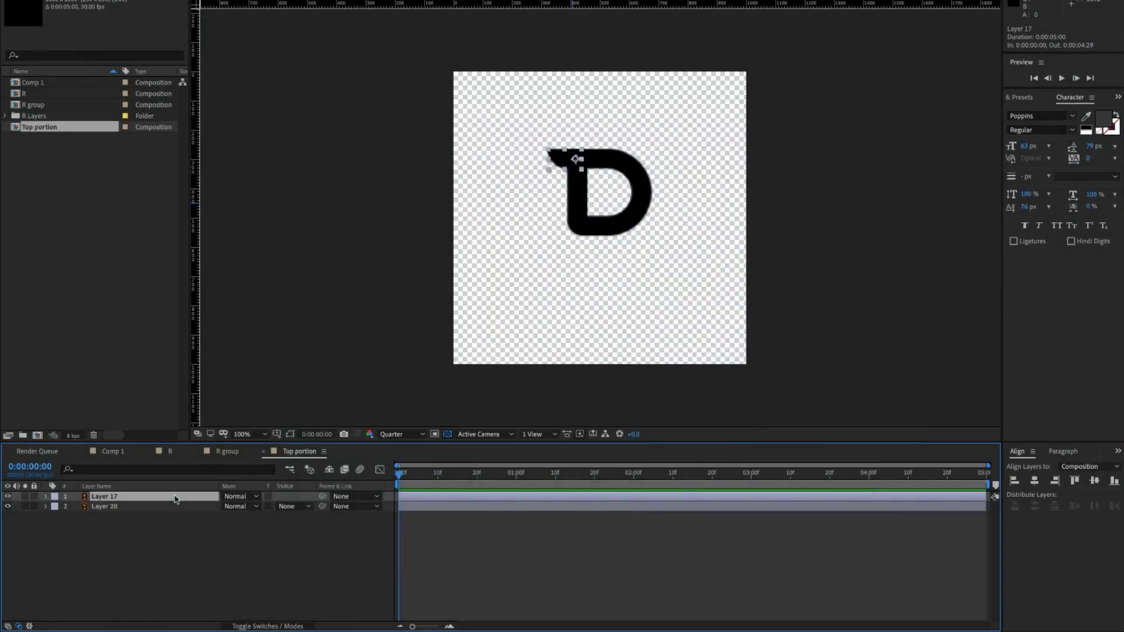
Step: Trim the Top portion layers to 0:00:01:02, keyframe Layer 17's rotation from 0° to 17° at frame 8, and preview R group
scroll(593, 170, up, 2)
key(r)
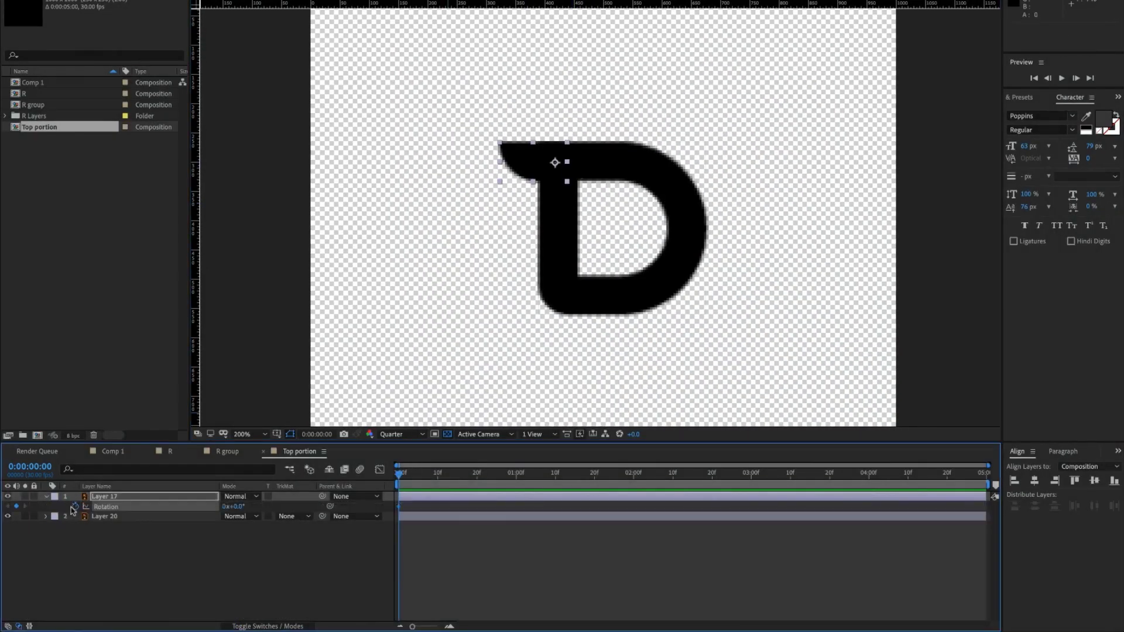
click(234, 456)
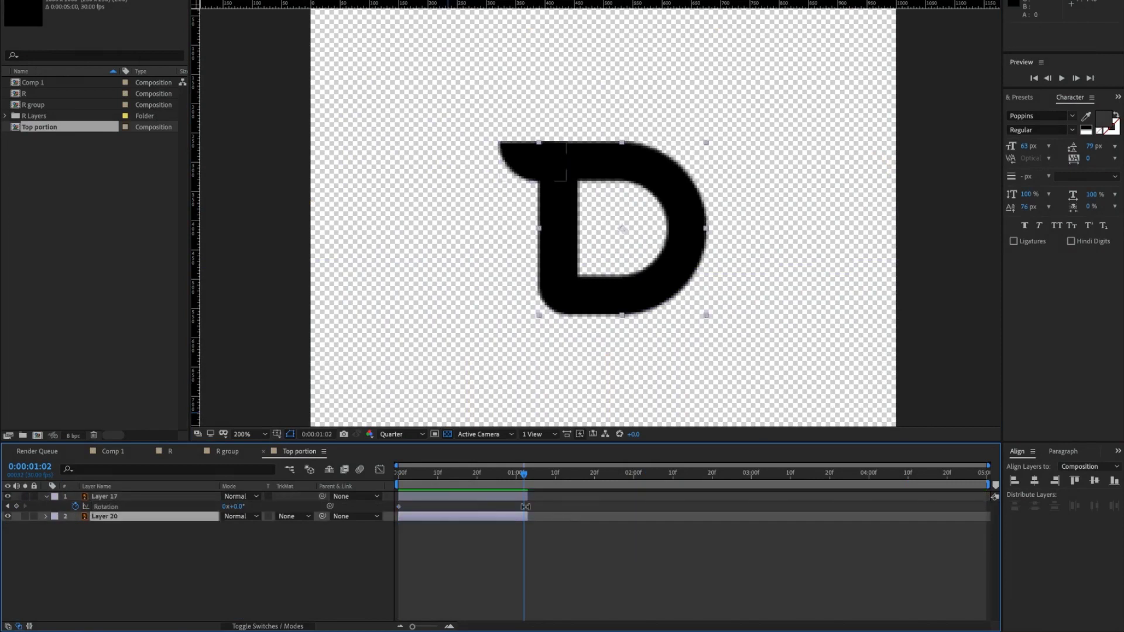
click(235, 456)
key(space)
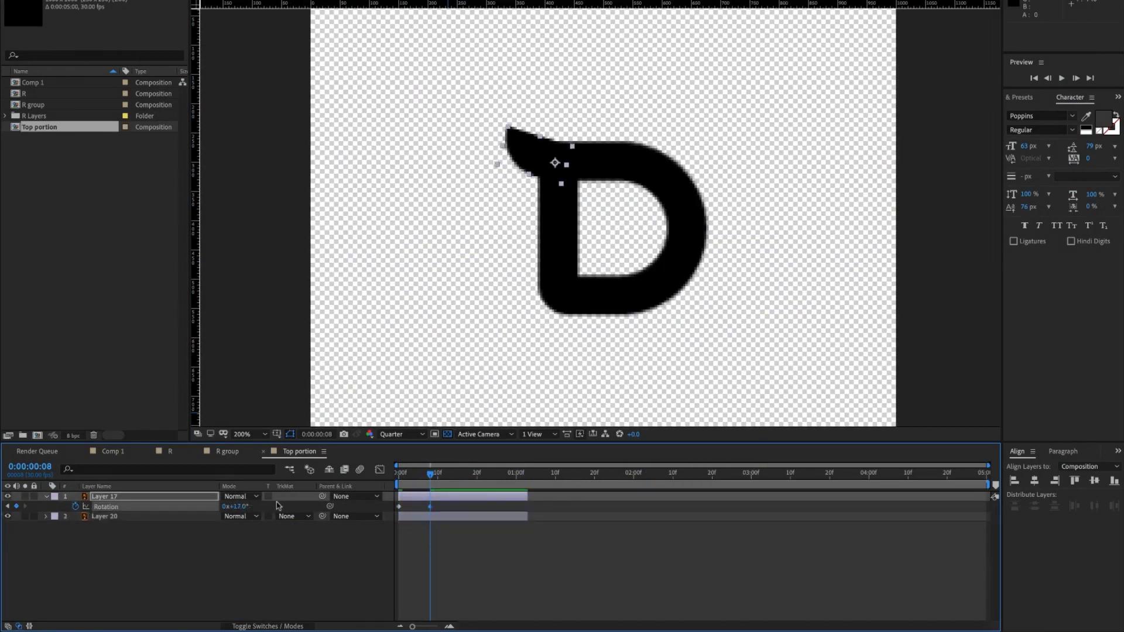
drag(234, 506, 223, 506)
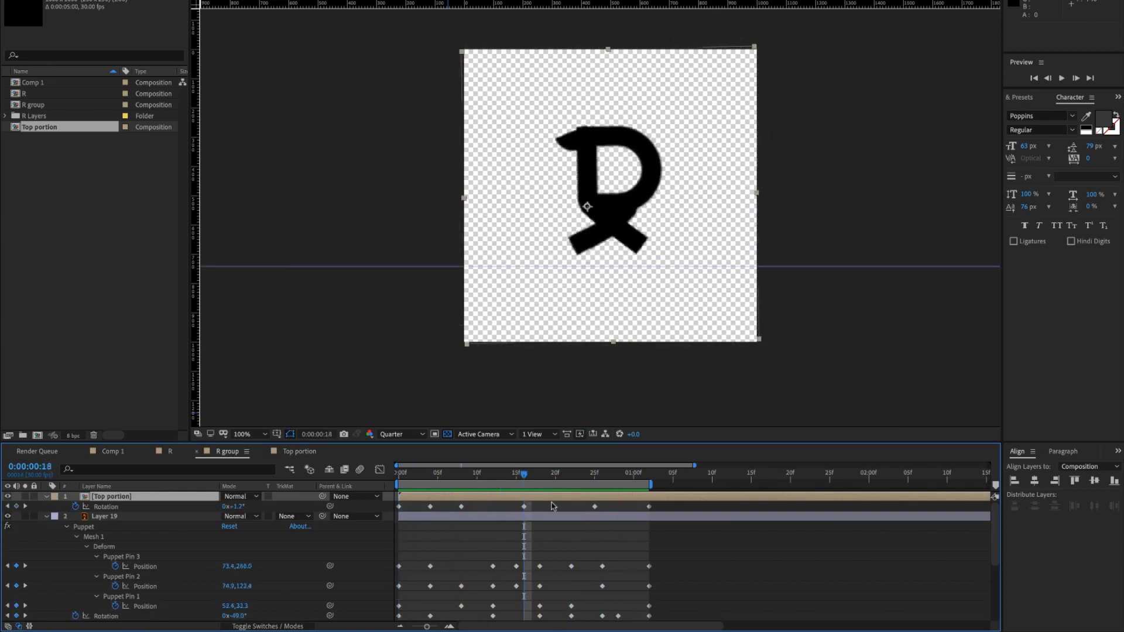
drag(552, 507, 651, 509)
key(ctrl+c)
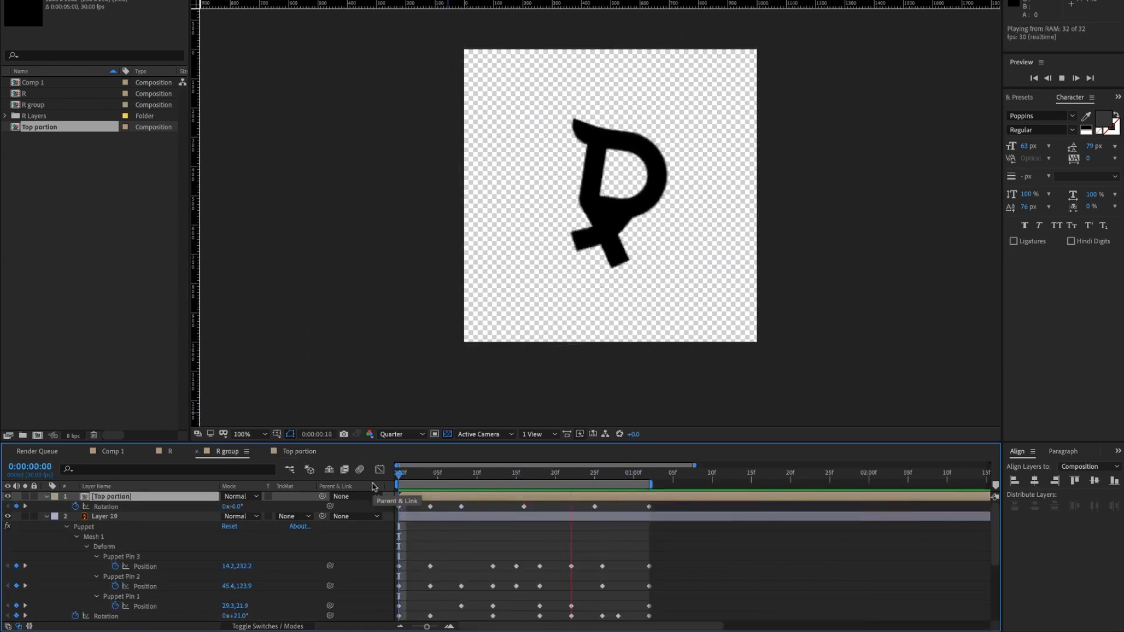
Step: Add three puppet pins to Layer 17 and adjust its middle pin at frames 8 and 16, nudging the base pin at frame 16
click(148, 501)
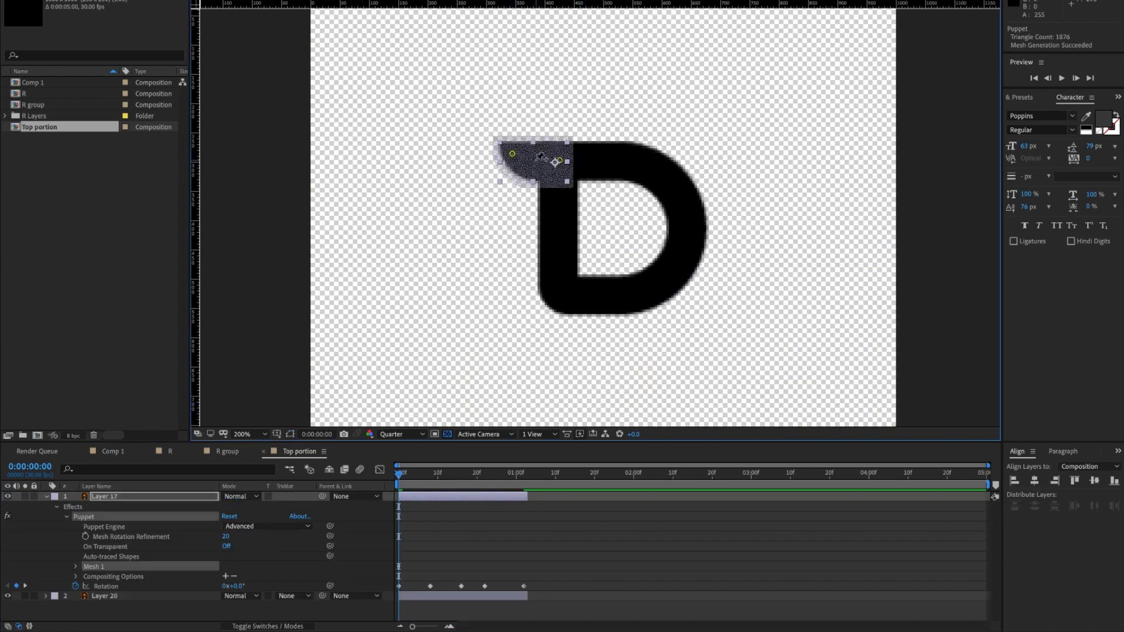
drag(418, 472, 431, 473)
drag(537, 153, 535, 159)
drag(433, 474, 461, 473)
click(537, 172)
drag(560, 157, 561, 160)
Step: Move Layer 17's middle puppet pin at about frame 22 and paste its starting keyframe at 0:00:01:02
drag(461, 475, 487, 478)
drag(538, 147, 531, 158)
click(487, 479)
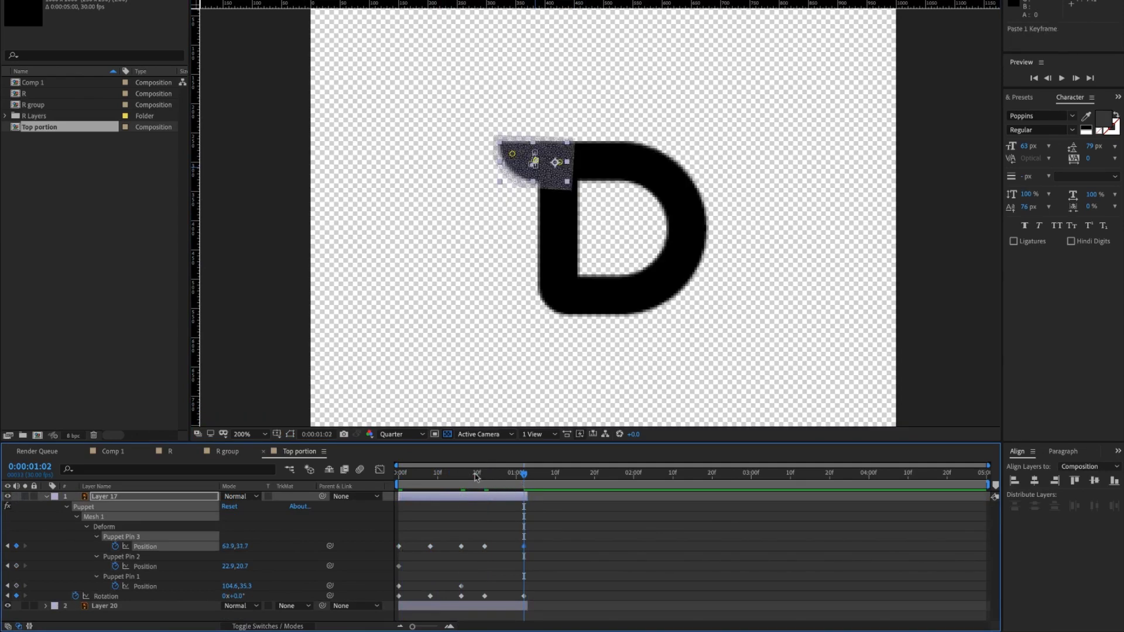
drag(476, 477, 433, 481)
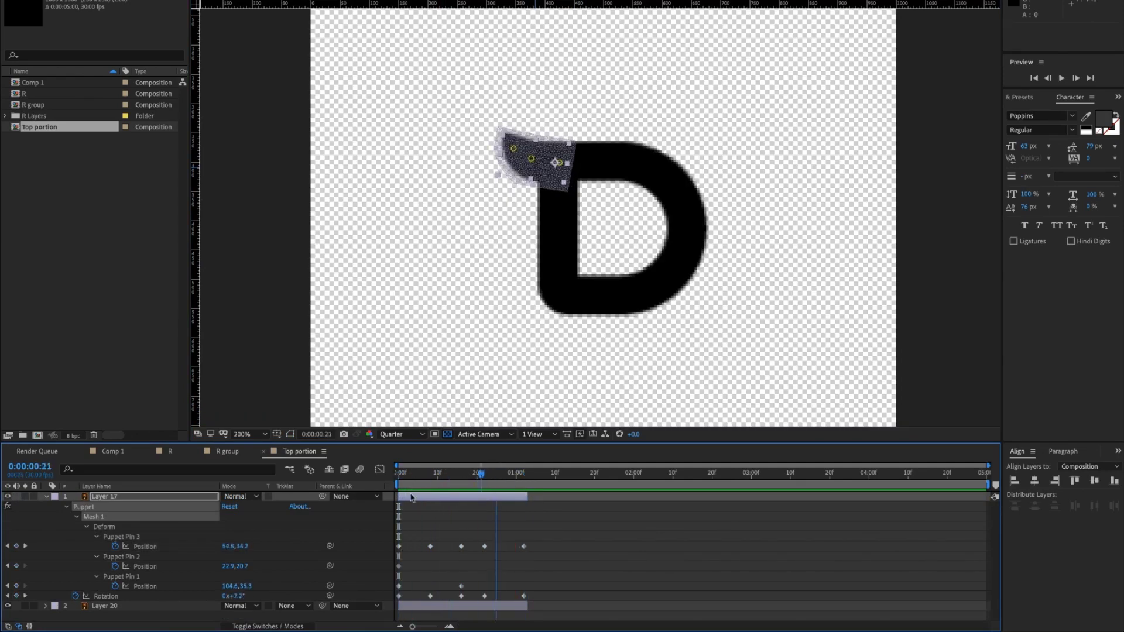
Step: Duplicate Layer 17 in Top portion, undo the copy's time shift and scrub through the animation
key(Home)
key(ctrl+d)
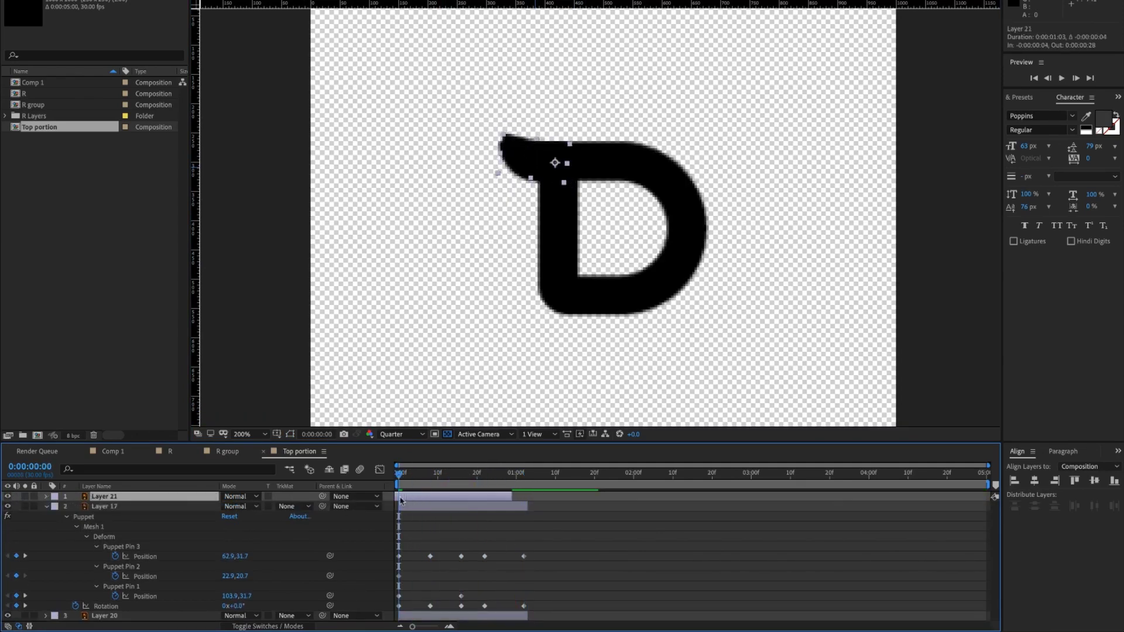
key(ctrl+z)
drag(402, 500, 414, 481)
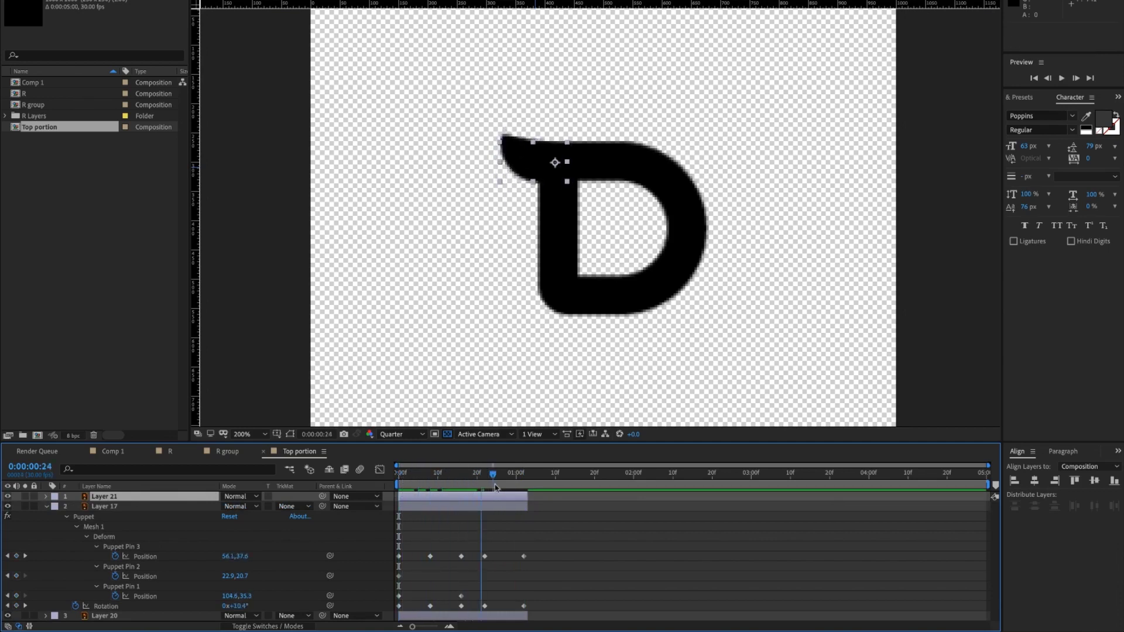
drag(516, 488, 391, 487)
Step: Fill the letter in the R composition with Layer 16's blue gradient and preview the precomposed walk
click(169, 452)
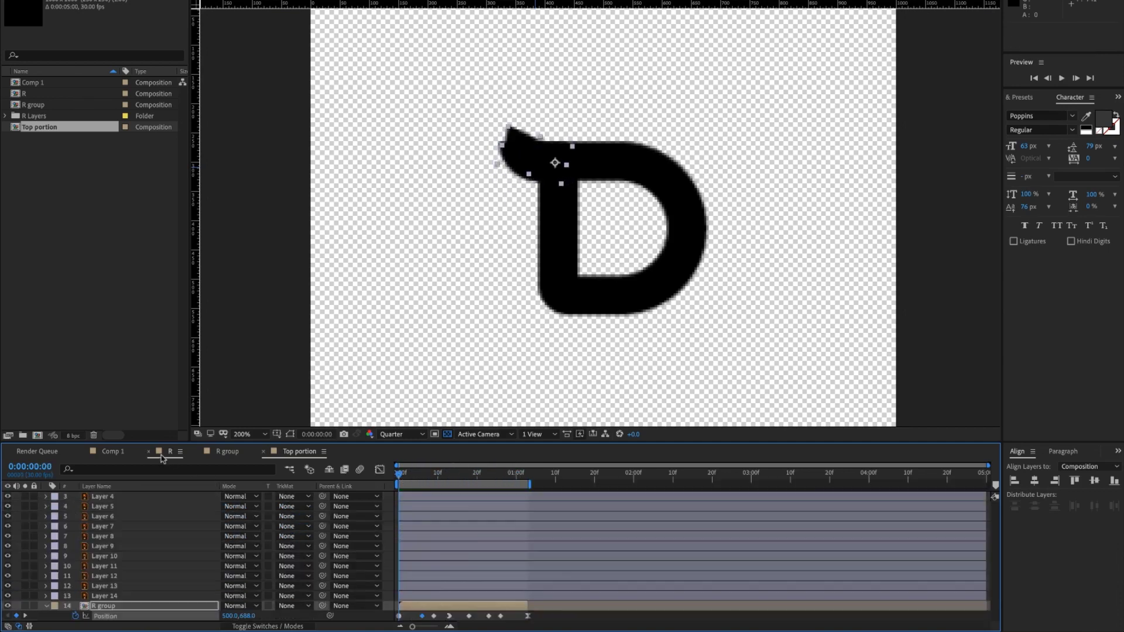
key(space)
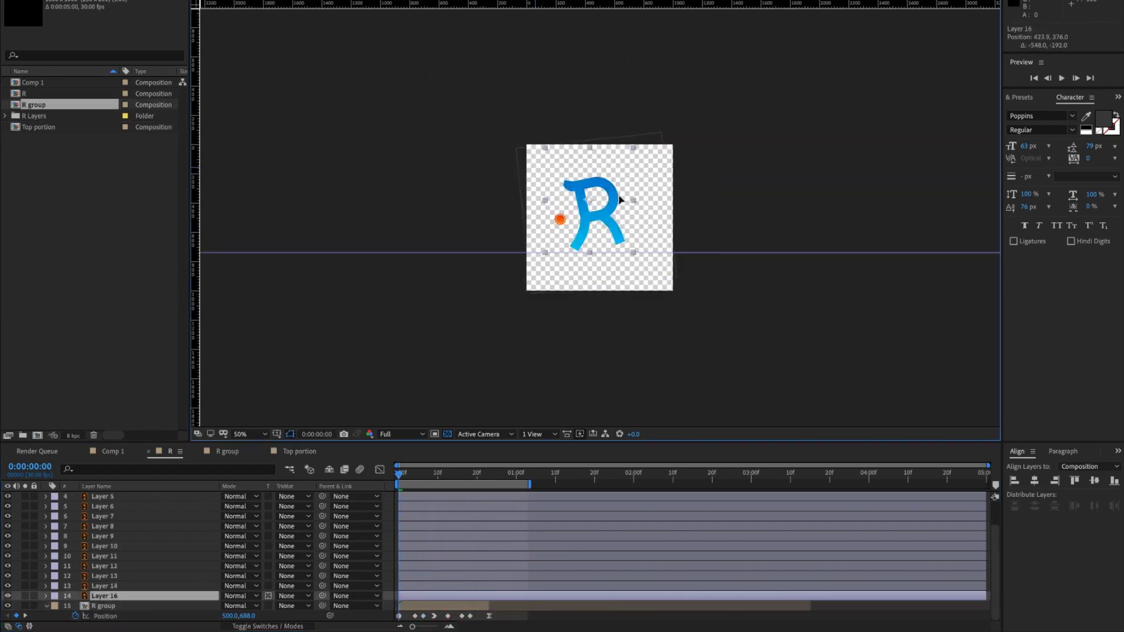
key(space)
key(period)
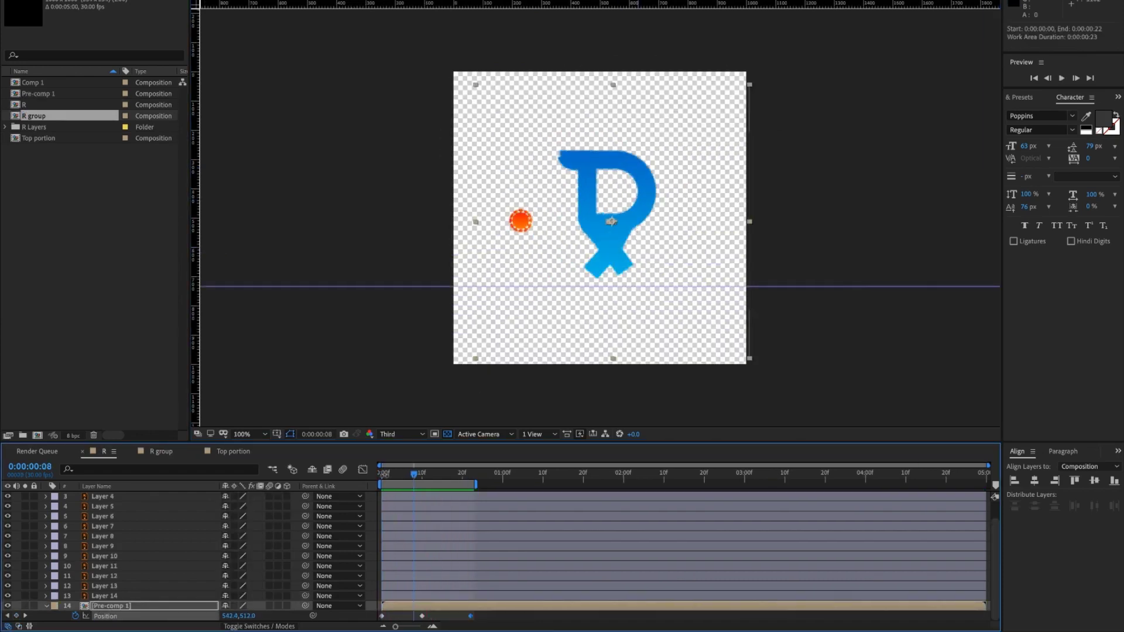
drag(413, 475, 377, 492)
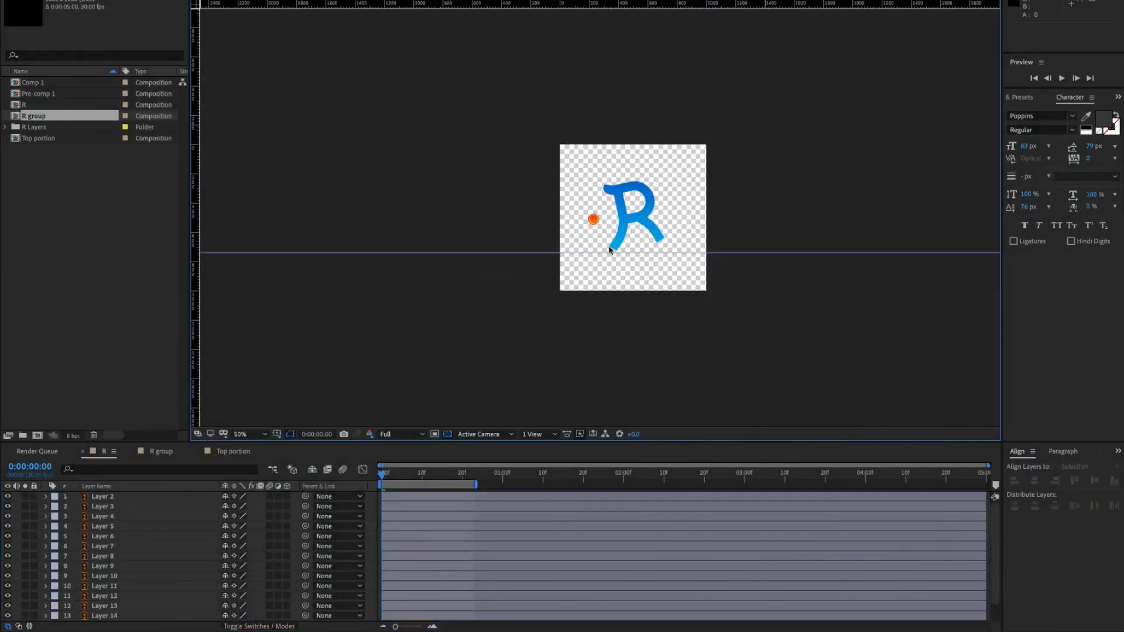
Step: Keyframe the scale of the virus body, Layer 2, at 100% at the loop's start and end and slightly larger at frame 11
scroll(600, 220, up, 8)
click(556, 247)
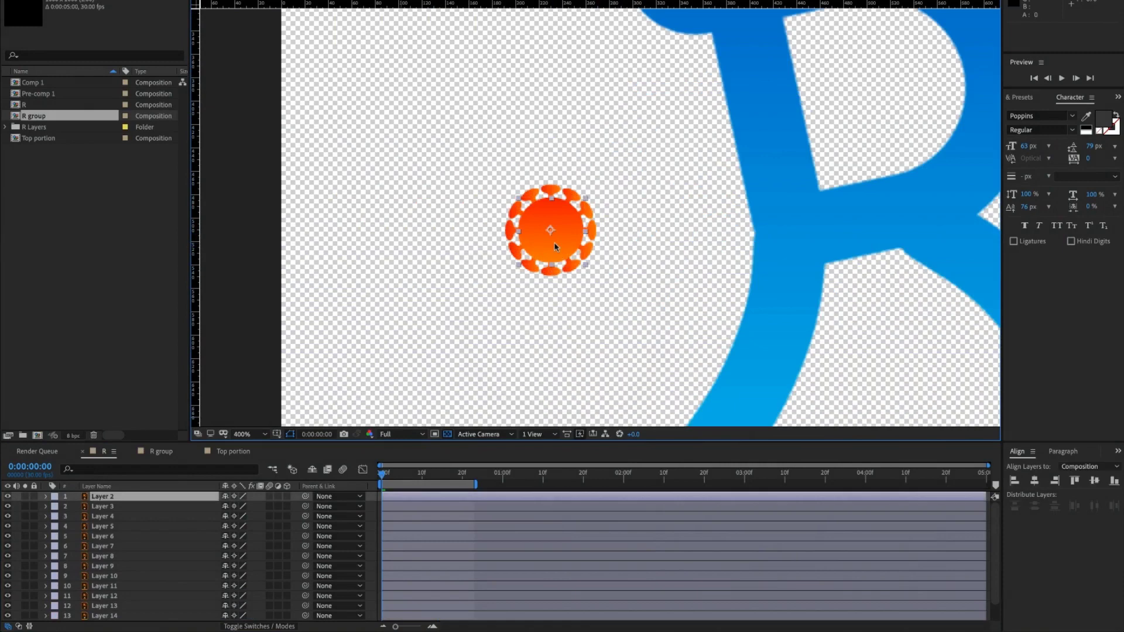
key(s)
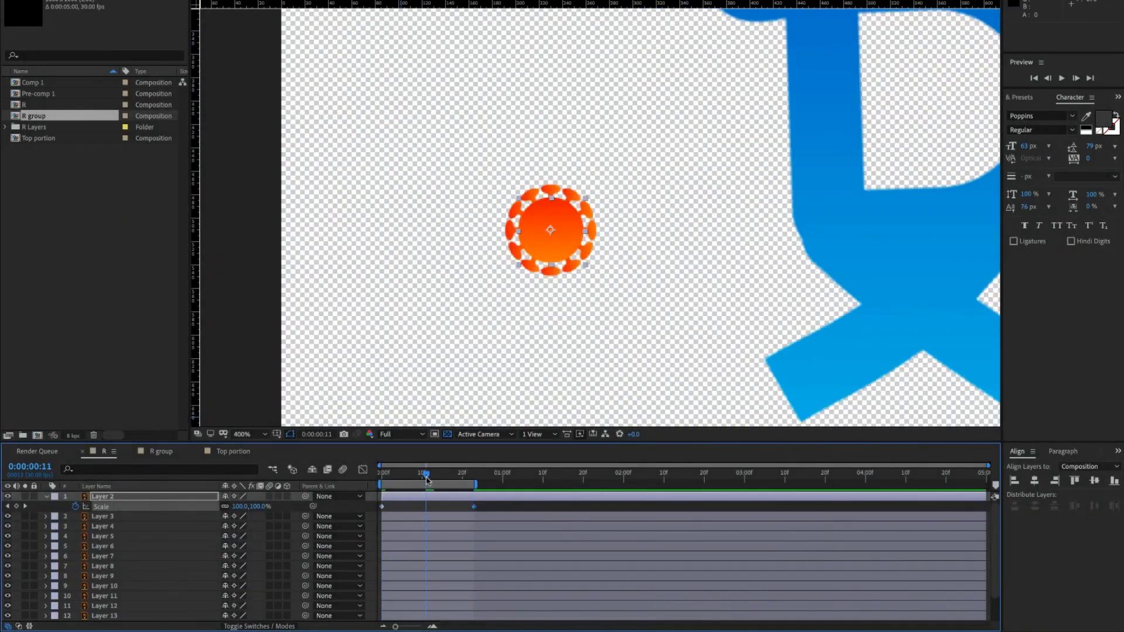
drag(263, 506, 270, 507)
drag(426, 474, 377, 480)
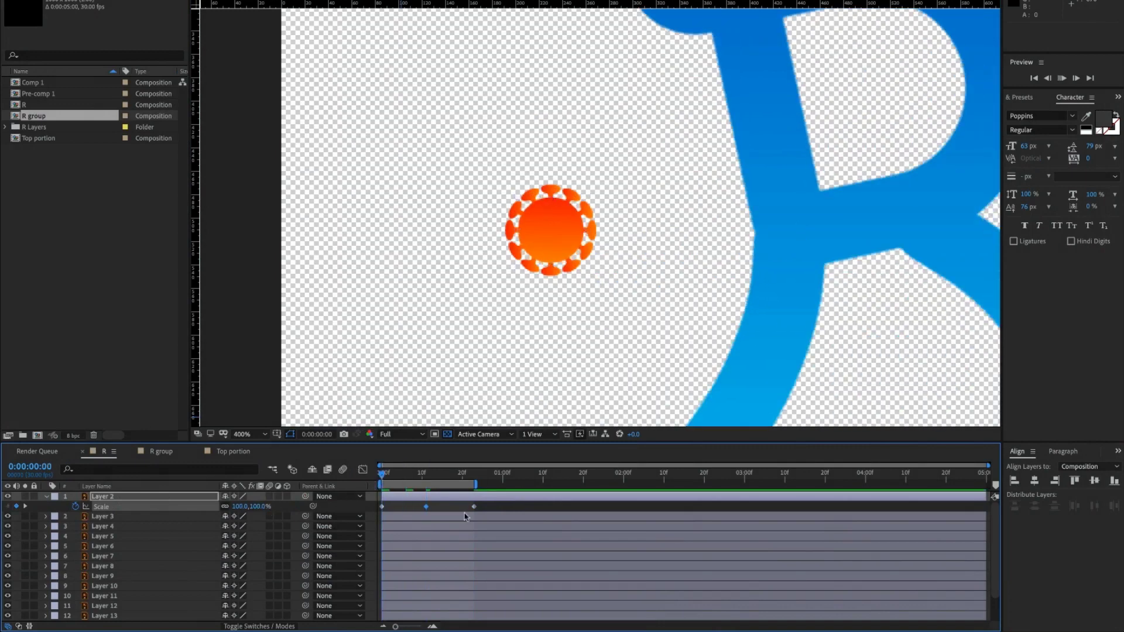
key(space)
Step: Precompose Layers 3 to 14, the virus spikes, as Pre-comp 2 and enable Collapse Transformations for it
click(136, 518)
scroll(140, 556, down, 2)
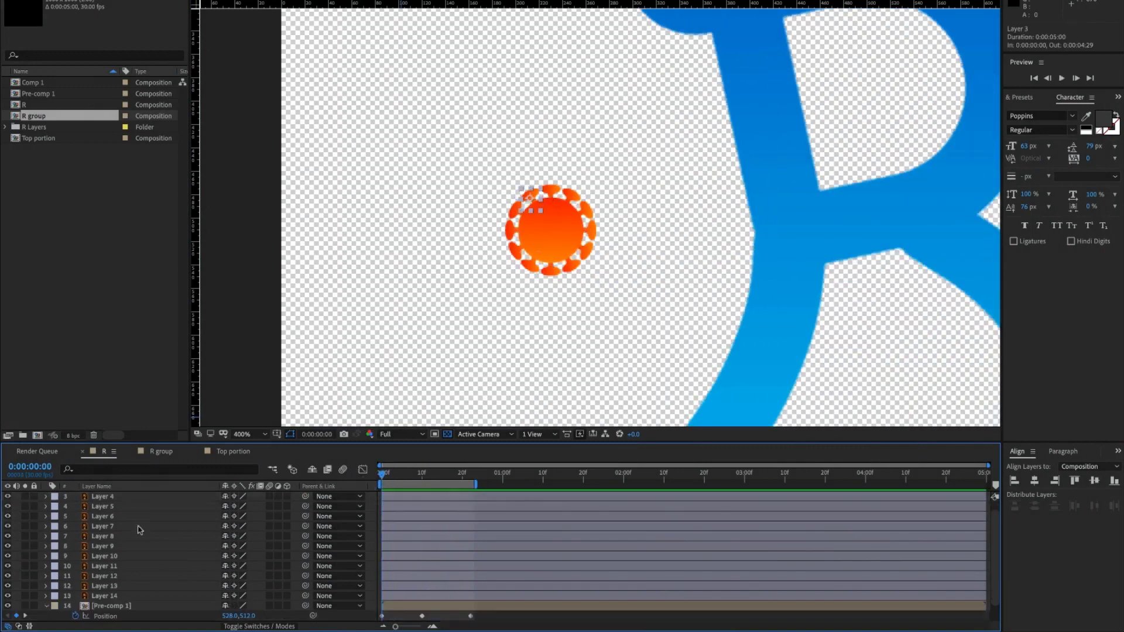
shift+click(157, 596)
right_click(157, 596)
click(176, 579)
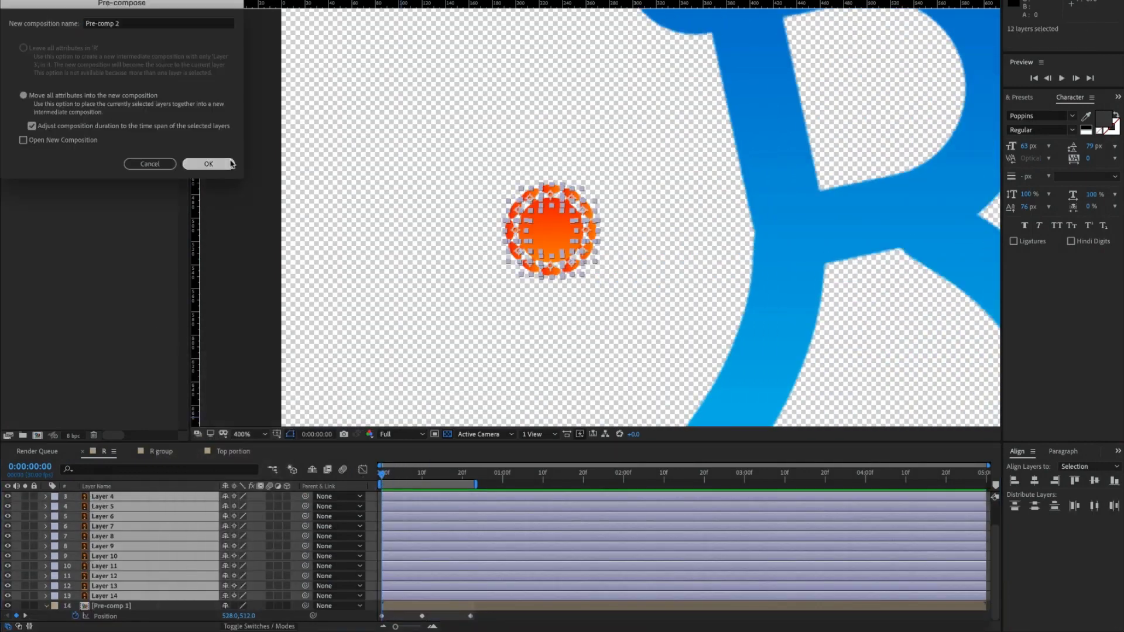
click(232, 163)
click(234, 516)
Step: Create a scale keyframe for Pre-comp 2, shift it to frame 11 and move the anchor point to the virus's centre
key(s)
click(76, 526)
drag(381, 527, 426, 526)
drag(260, 526, 254, 526)
key(ctrl+z)
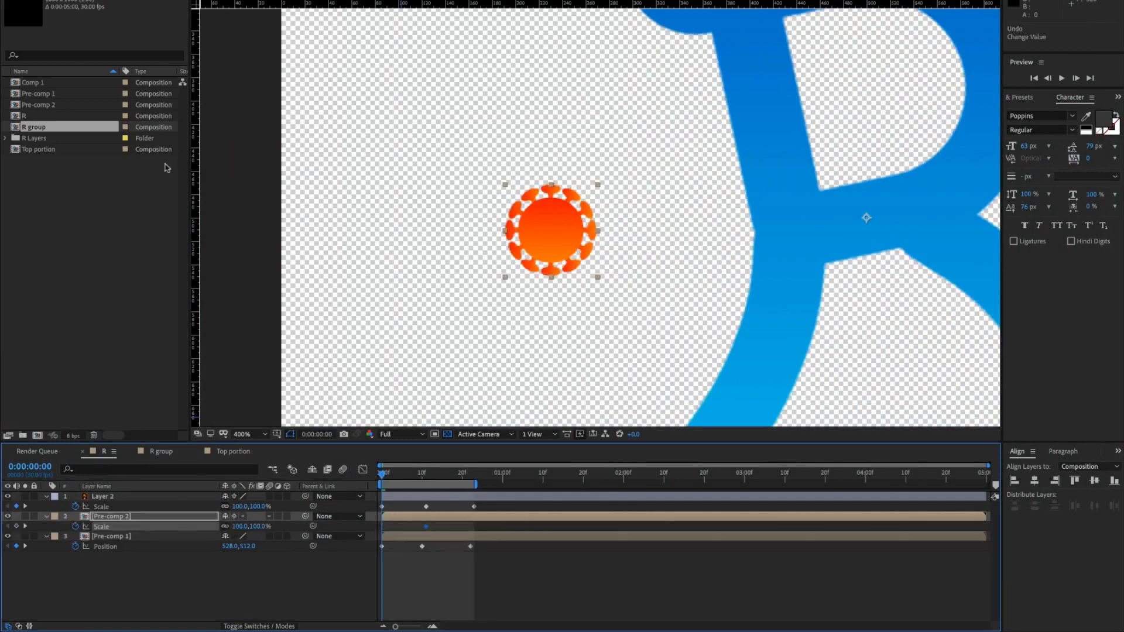
key(y)
drag(866, 218, 560, 238)
Step: Set Pre-comp 2's scale to 90% at the loop's start and paste that keyframe at the loop's end
click(240, 526)
text(90)
key(Return)
key(ctrl+c)
mouse_move(382, 474)
mouse_down()
mouse_move(474, 474)
mouse_move(381, 474)
mouse_up()
key(ctrl+v)
key(space)
Step: At frame 11, set the scale to 115% for Pre-comp 2 and 96% for Layer 2, and preview the pulse
click(425, 473)
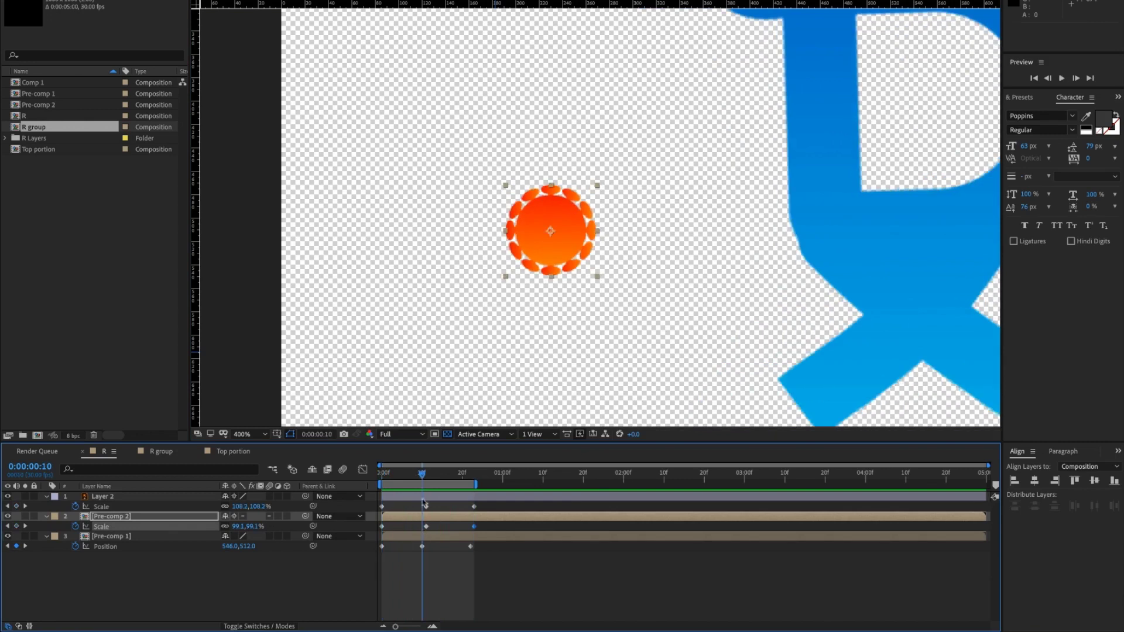
key(space)
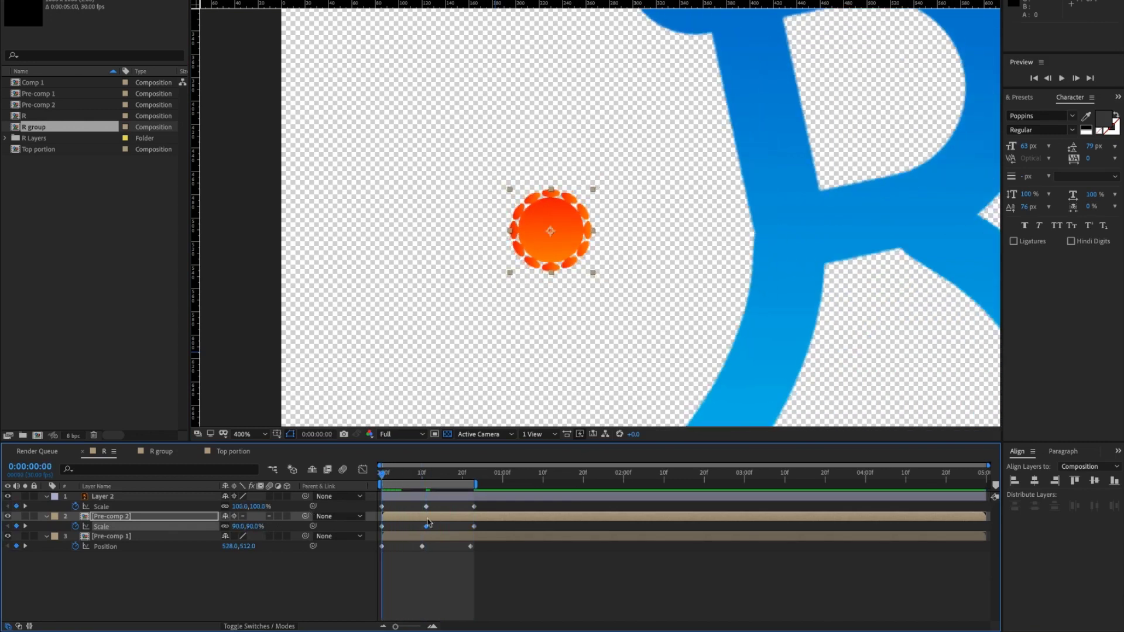
click(425, 473)
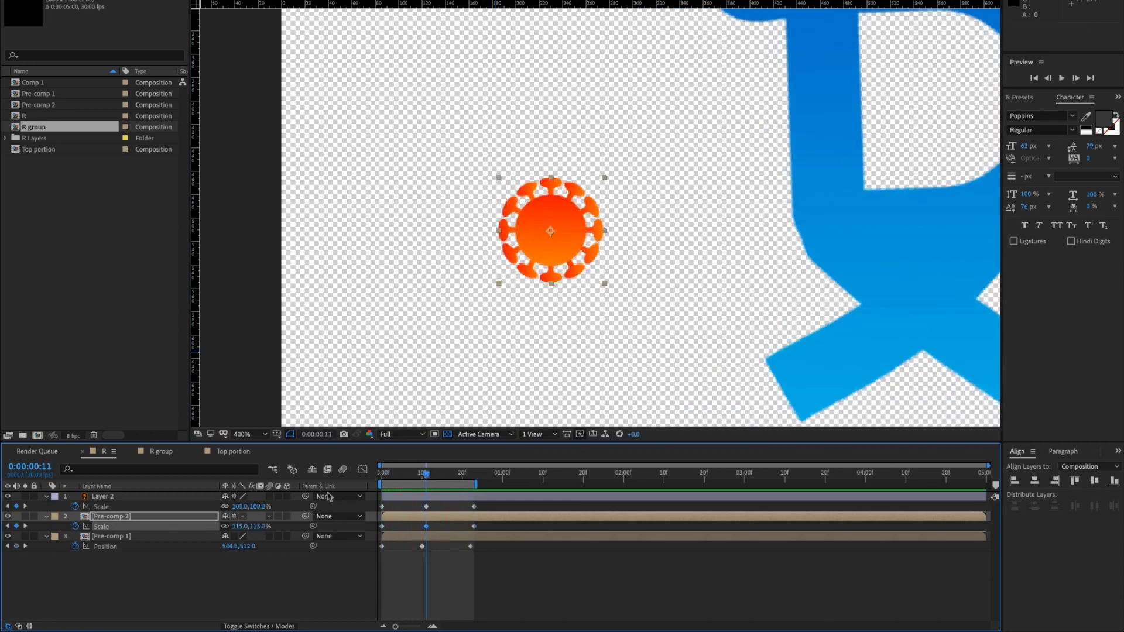
drag(257, 506, 252, 507)
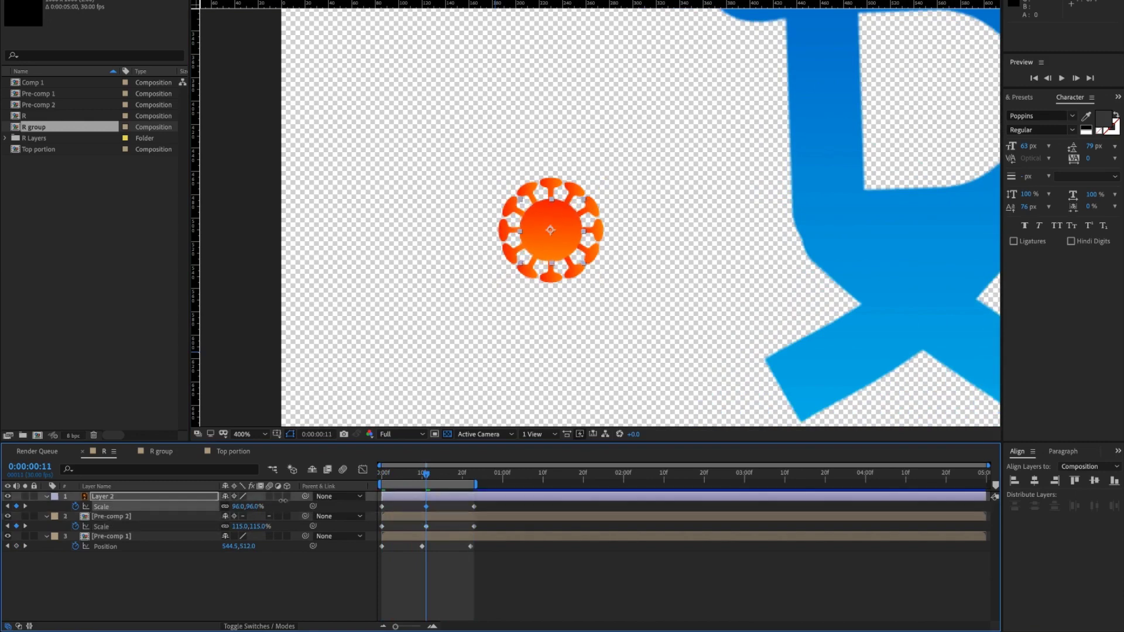
key(space)
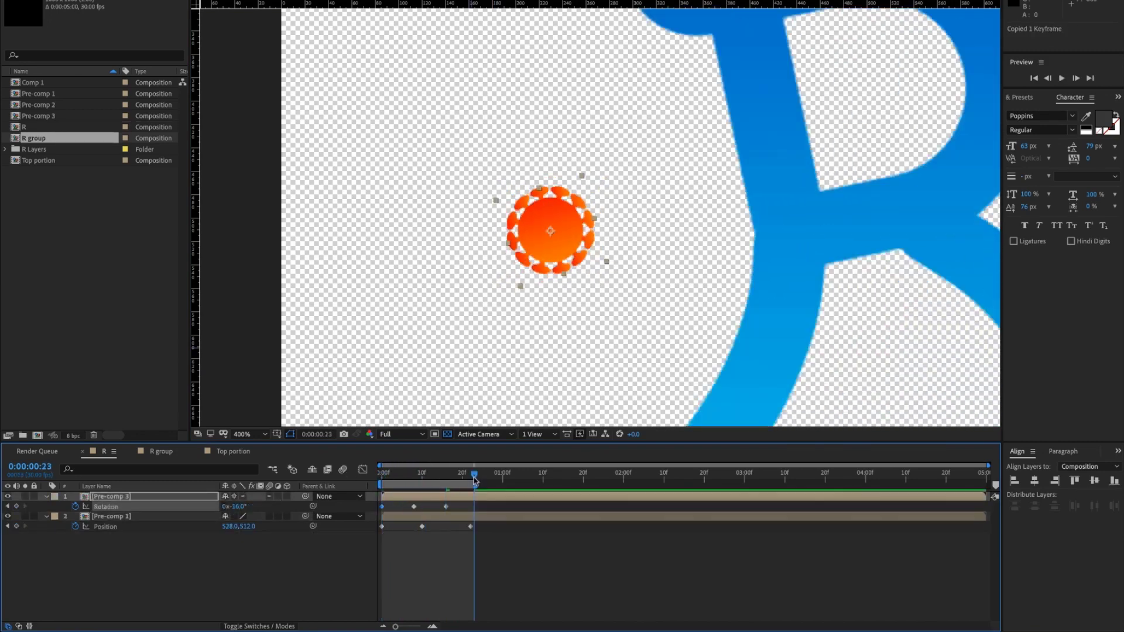
Step: Paste Pre-comp 3's starting rotation keyframe at frame 23, preview the wobble and trim the layer to end there
scroll(644, 322, down, 2)
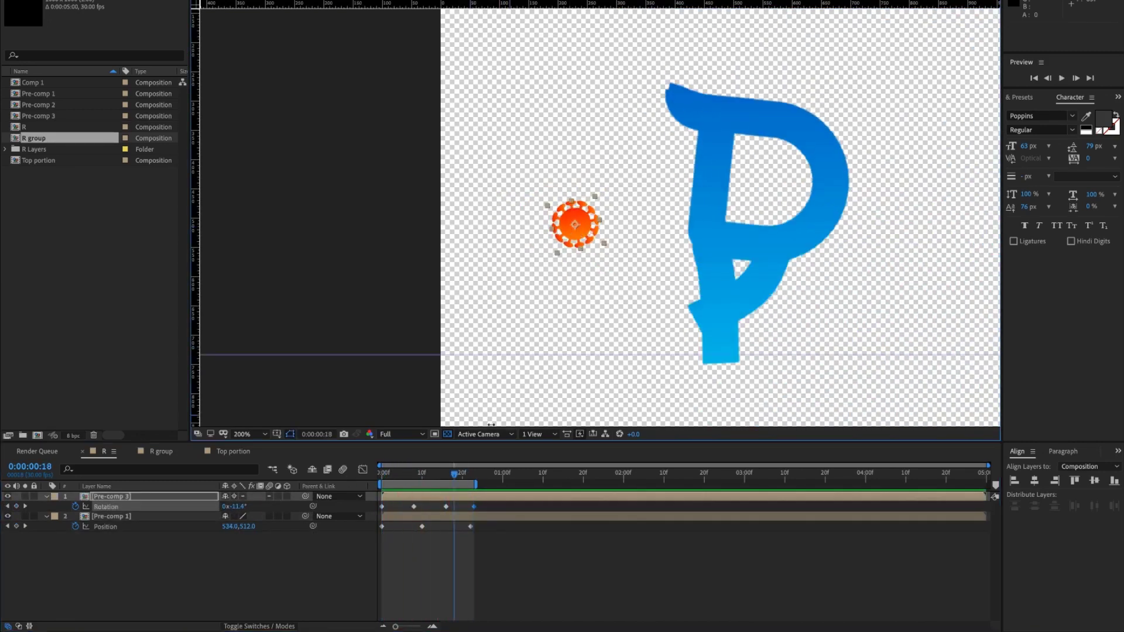
key(space)
key(alt+])
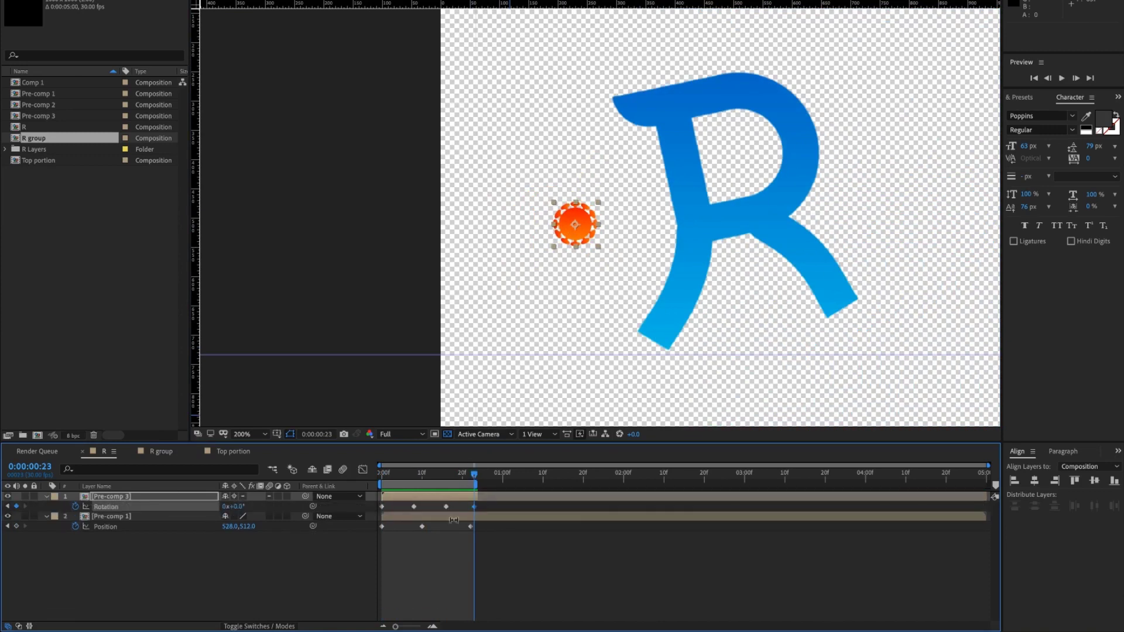
Step: Duplicate Pre-comp 3, scale the copy down and place it between the large virus and the letter, slightly higher
key(ctrl+d)
key(Home)
key(s)
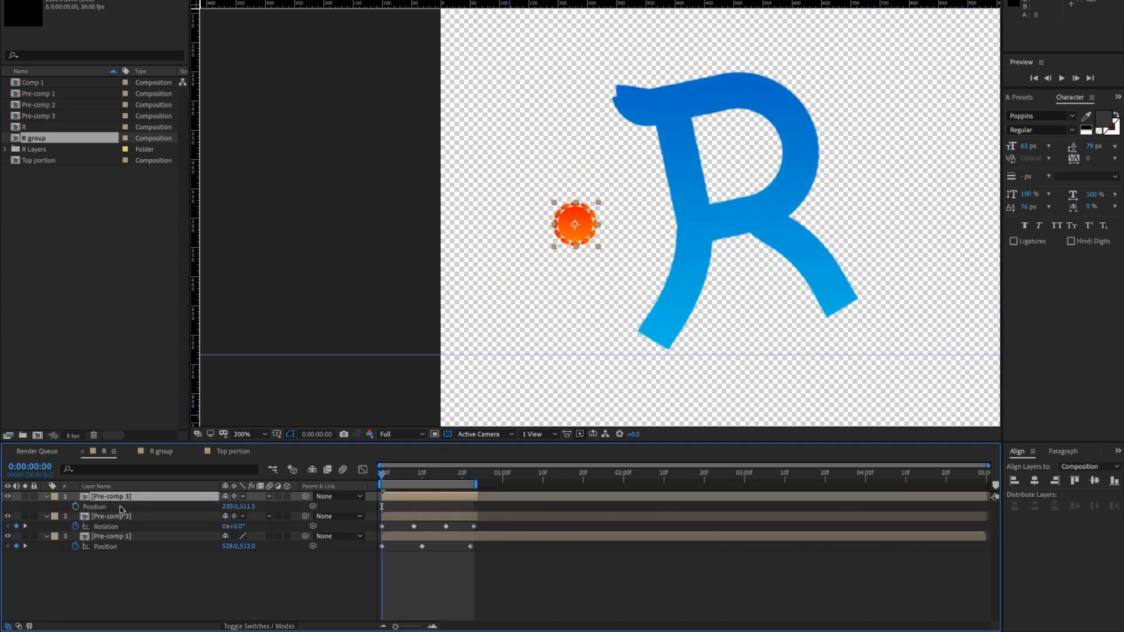
drag(597, 246, 591, 240)
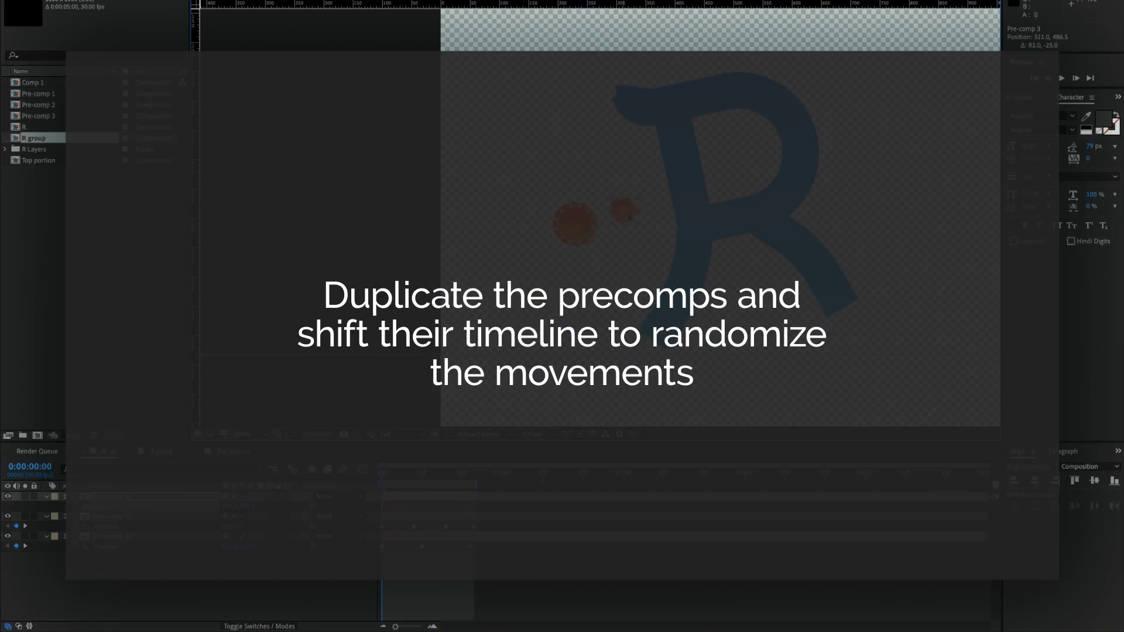
Step: Duplicate the small virus layer, offset a copy in time, precompose them as Pre-comp 4 and start it 13 frames earlier
key(super+d)
key(super+d)
drag(463, 497, 633, 497)
shift+click(462, 516)
right_click(460, 517)
click(497, 580)
key(Return)
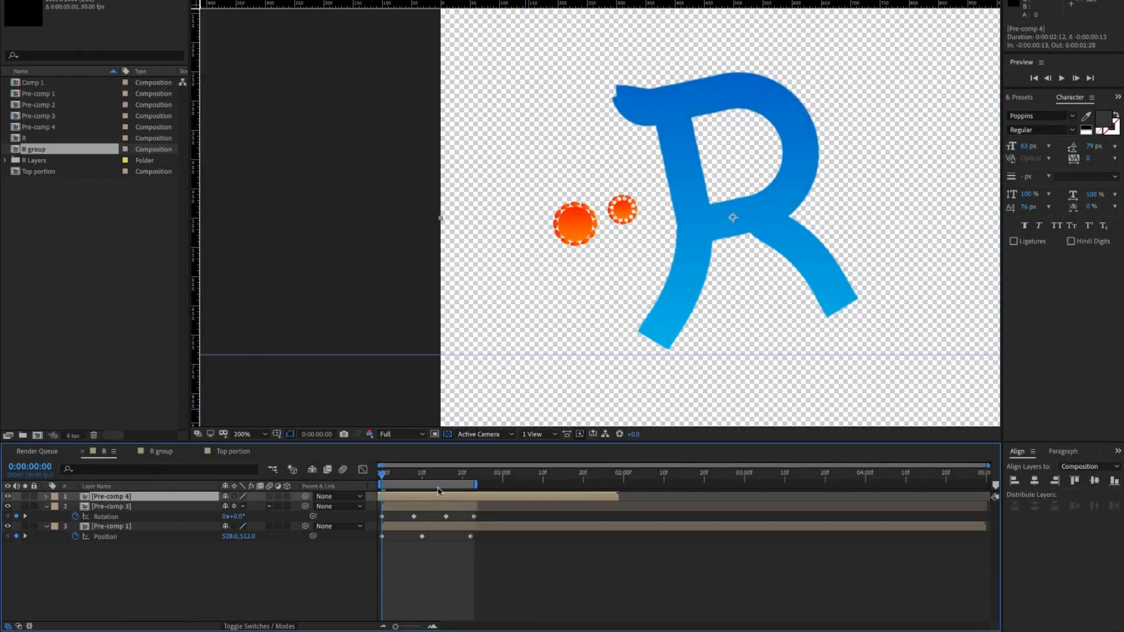
Step: Duplicate Pre-comp 4, place the copy below the first small virus and enable Collapse Transformations for it
drag(634, 219, 606, 287)
key(Page_Down)
key(Page_Down)
key(Page_Down)
key(ctrl+d)
click(234, 496)
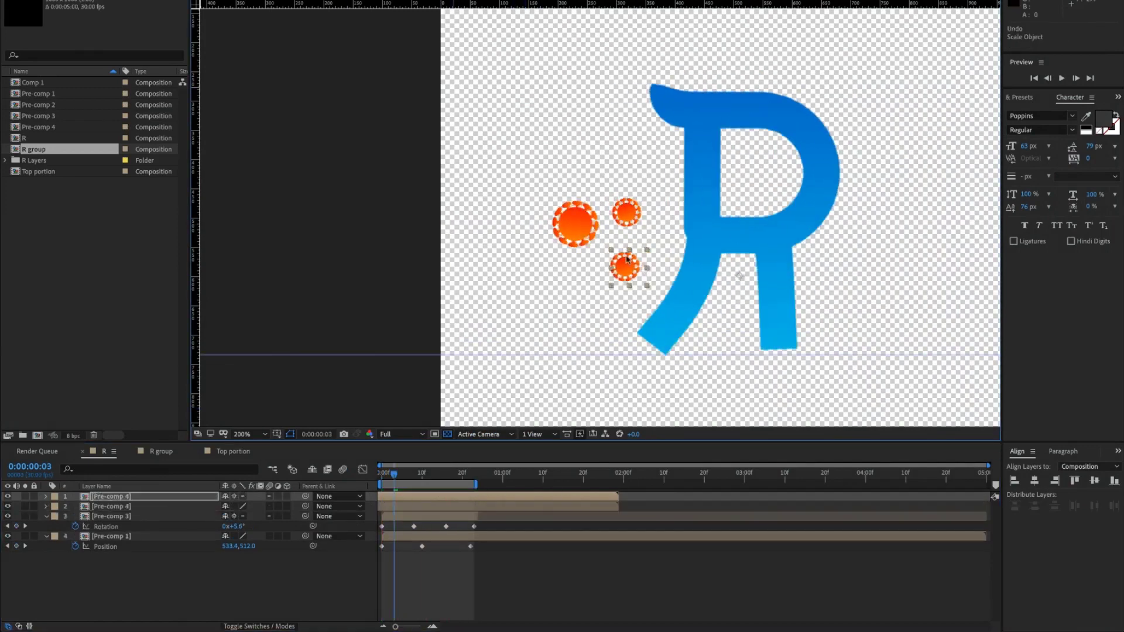
Step: Centre the lower virus copy's anchor point on its artwork, scale the copy down further and adjust its position
key(ctrl+z)
click(627, 212)
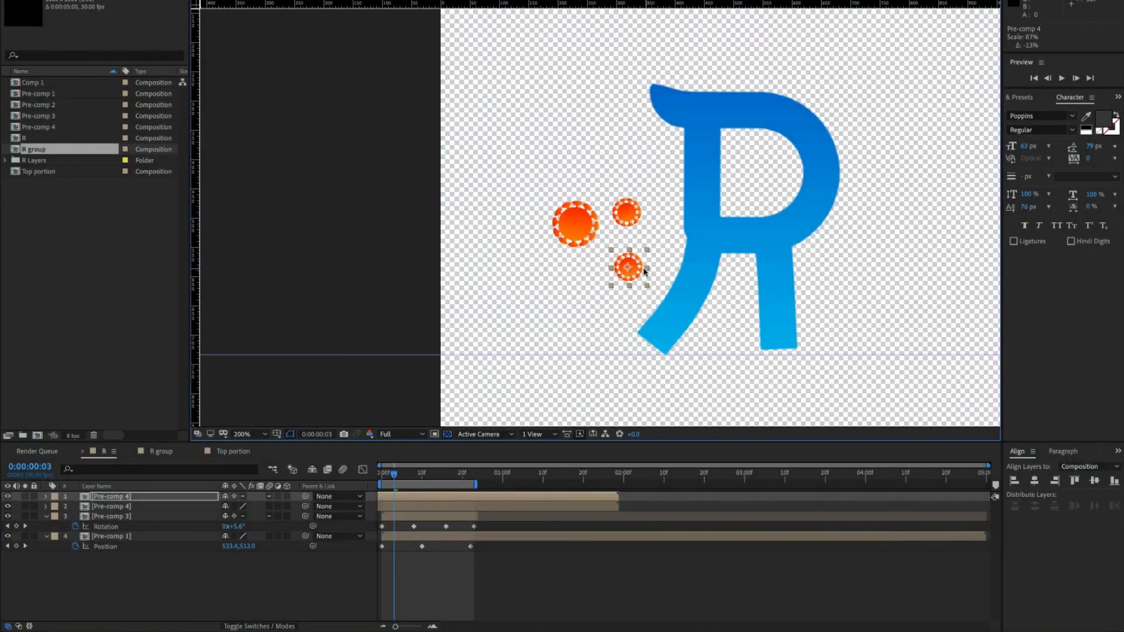
key(space)
drag(632, 272, 580, 271)
key(space)
scroll(666, 281, down, 1)
scroll(600, 273, up, 1)
key(ctrl+z)
scroll(576, 273, up, 1)
drag(553, 326, 650, 300)
Step: Add the expression wiggle(4,3) to the upper Pre-comp 4 layer's position and preview the motion
shift+click(126, 517)
key(p)
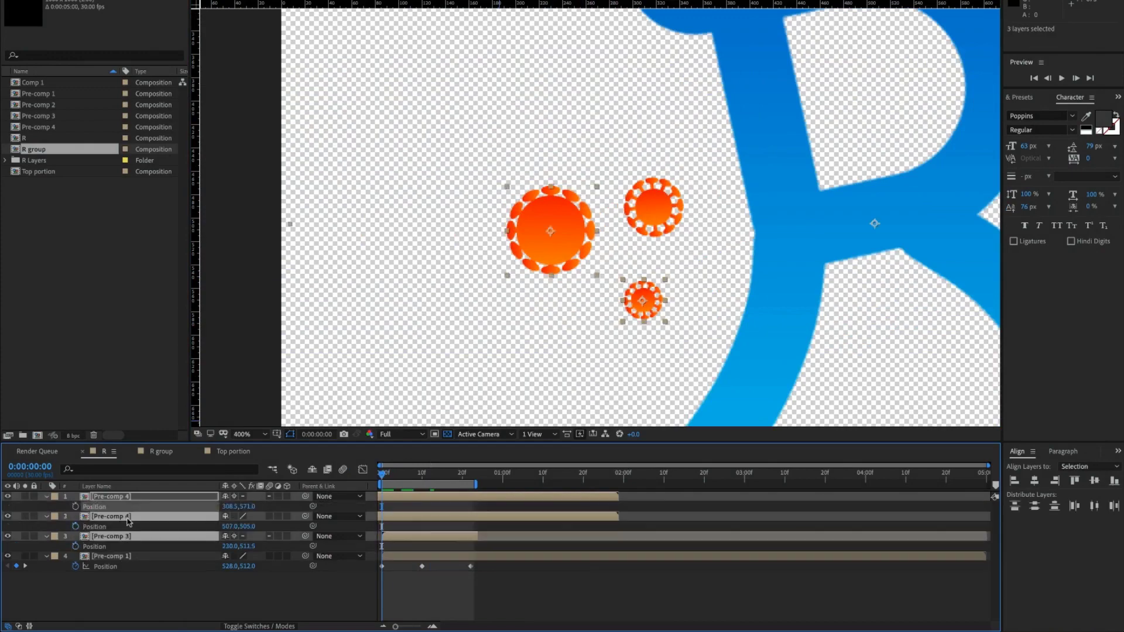
alt+click(75, 506)
text(wiggle()4,3)
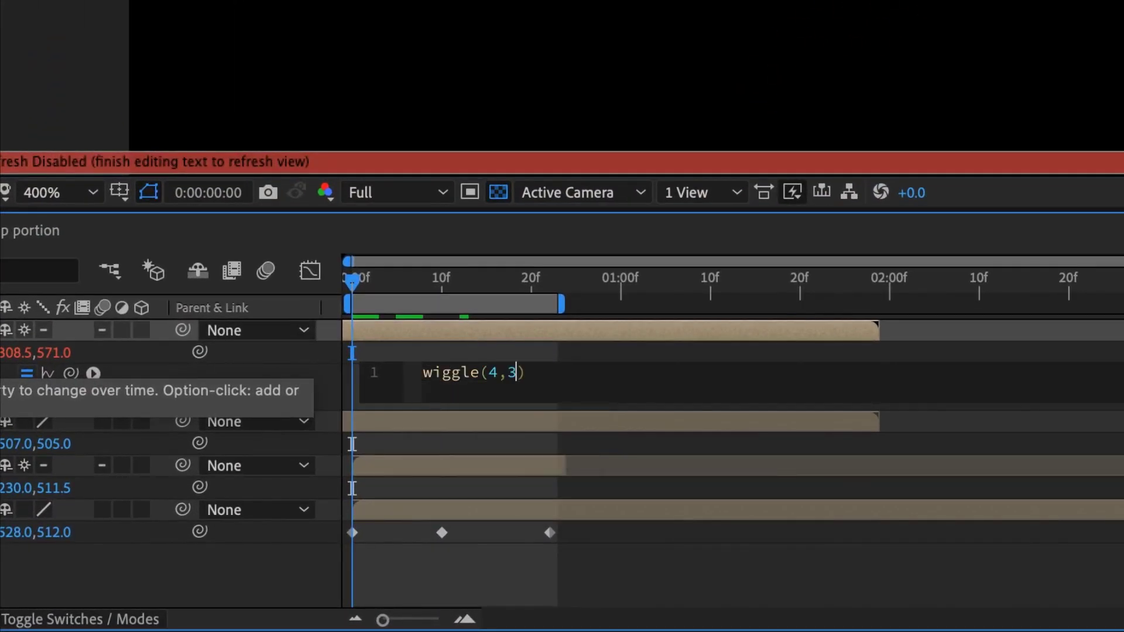
click(614, 401)
key(space)
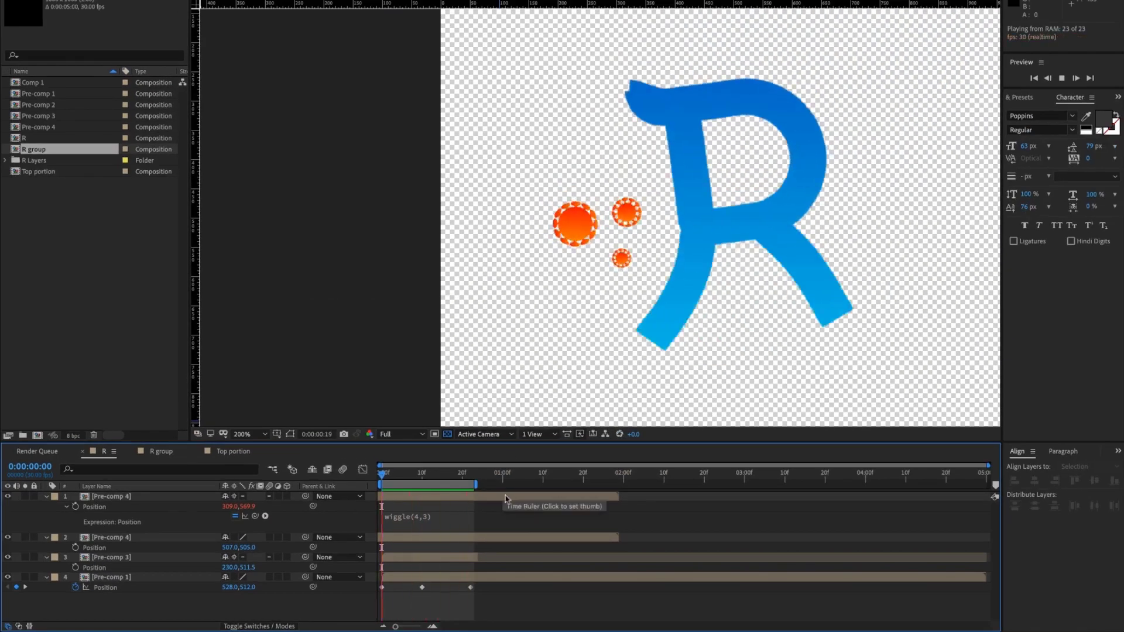
key(space)
Step: Add wiggle(2,1) to the second Pre-comp 4 layer's position, preview it and change the expression to wiggle(5,2)
click(111, 537)
alt+click(76, 547)
text(wigg)
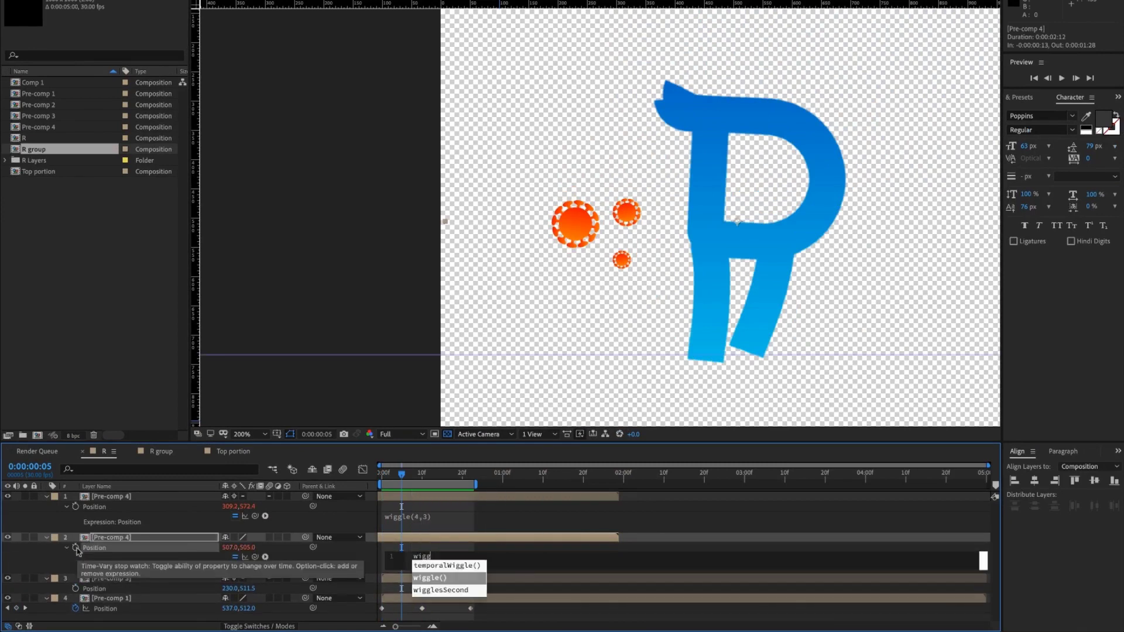
click(644, 510)
key(space)
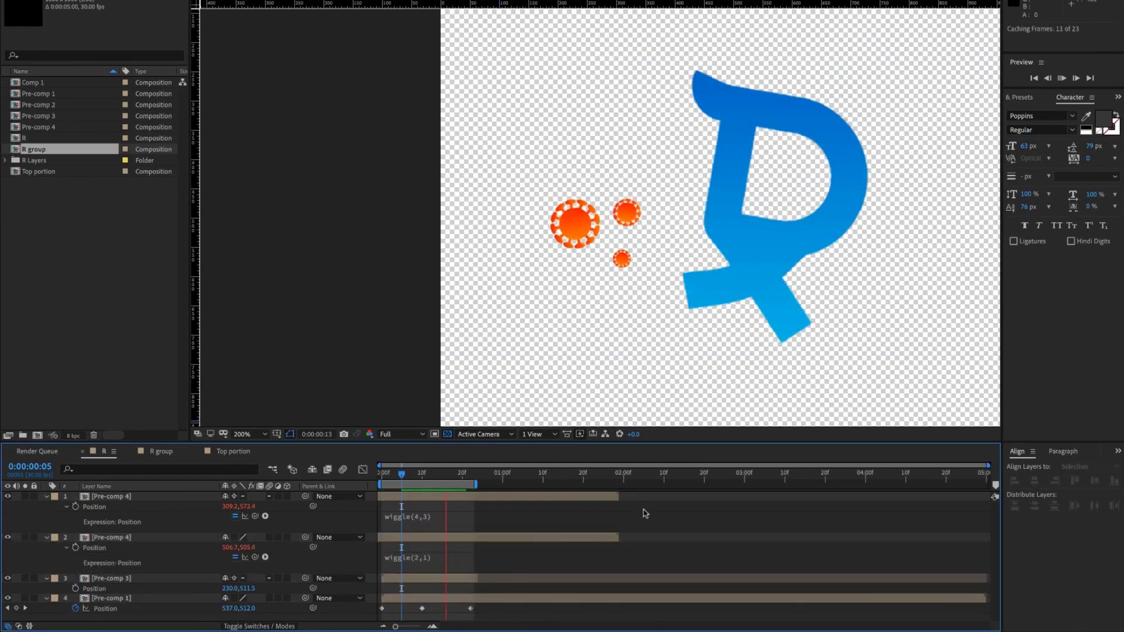
key(space)
click(412, 556)
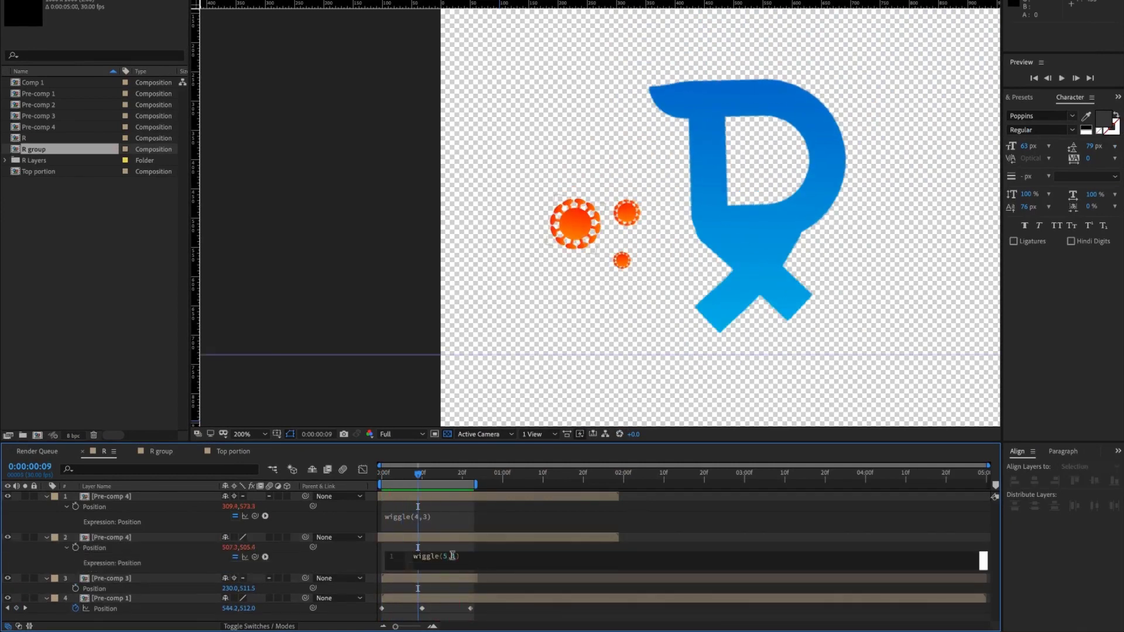
Step: Add the expression wiggle(3,3) to Pre-comp 3's position and preview the whole loop from the start
click(112, 578)
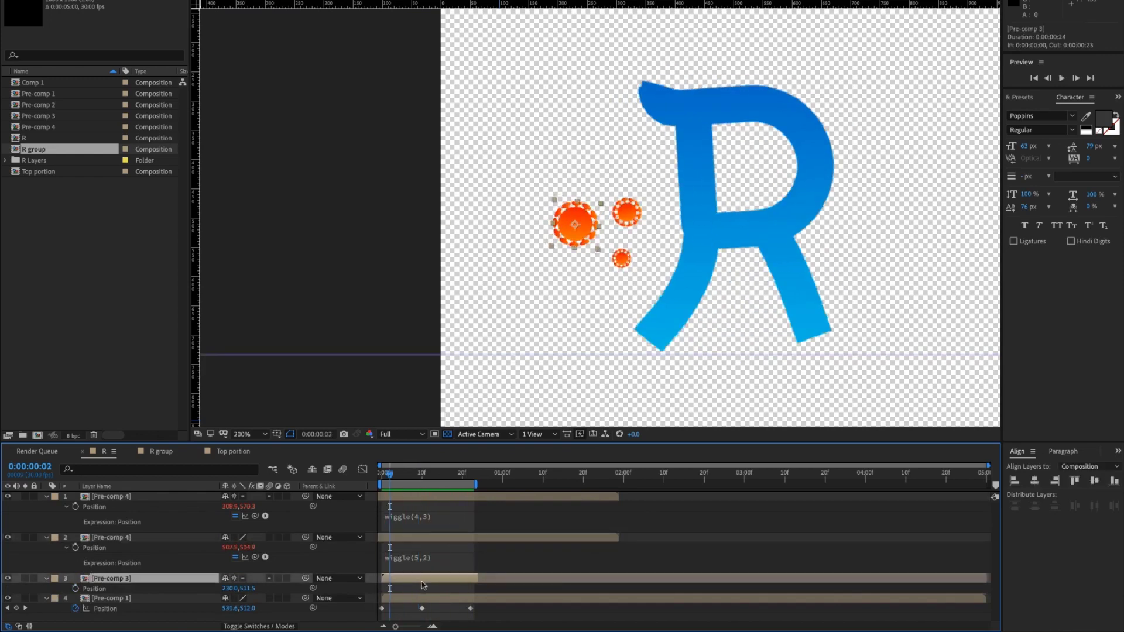
alt+click(76, 589)
text(wiggle(3,3)
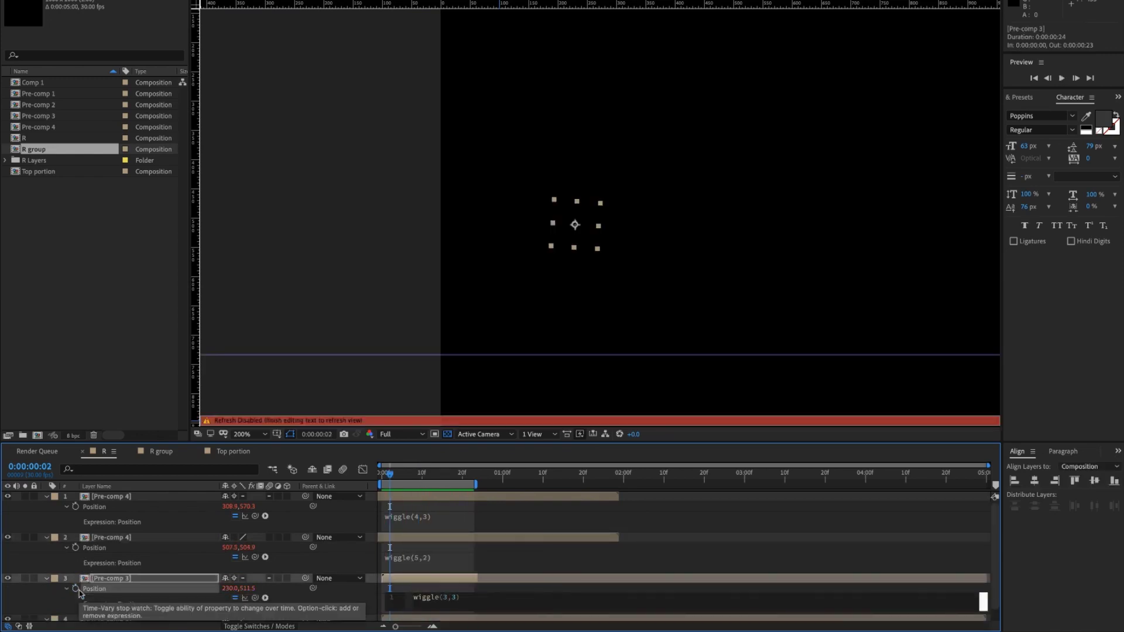
click(454, 564)
drag(389, 475, 381, 475)
key(space)
scroll(728, 206, down, 1)
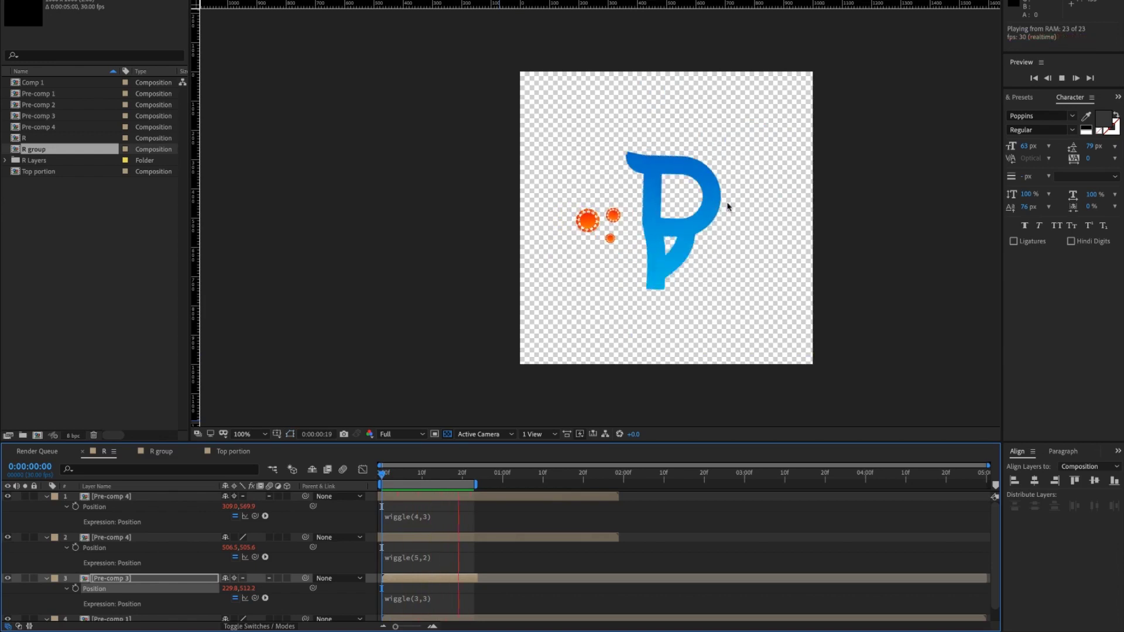
key(space)
Step: Nudge the upper small virus toward the letter and set Pre-comp 1's position at the loop's start to 548, 512
drag(382, 477, 343, 477)
click(683, 215)
click(895, 324)
scroll(246, 567, down, 1)
click(129, 607)
drag(733, 264, 739, 263)
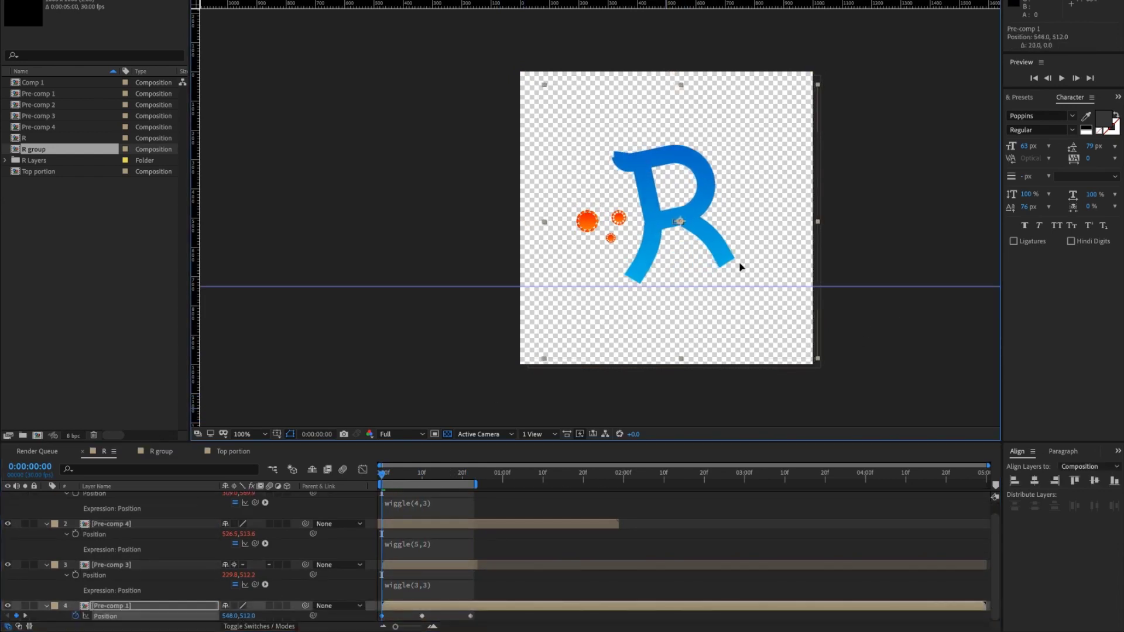
Step: Copy Pre-comp 1's starting position keyframe and go to frame 22, at its last position keyframe
key(ctrl+c)
drag(384, 476, 459, 475)
key(Page_Down)
key(Page_Down)
key(Page_Down)
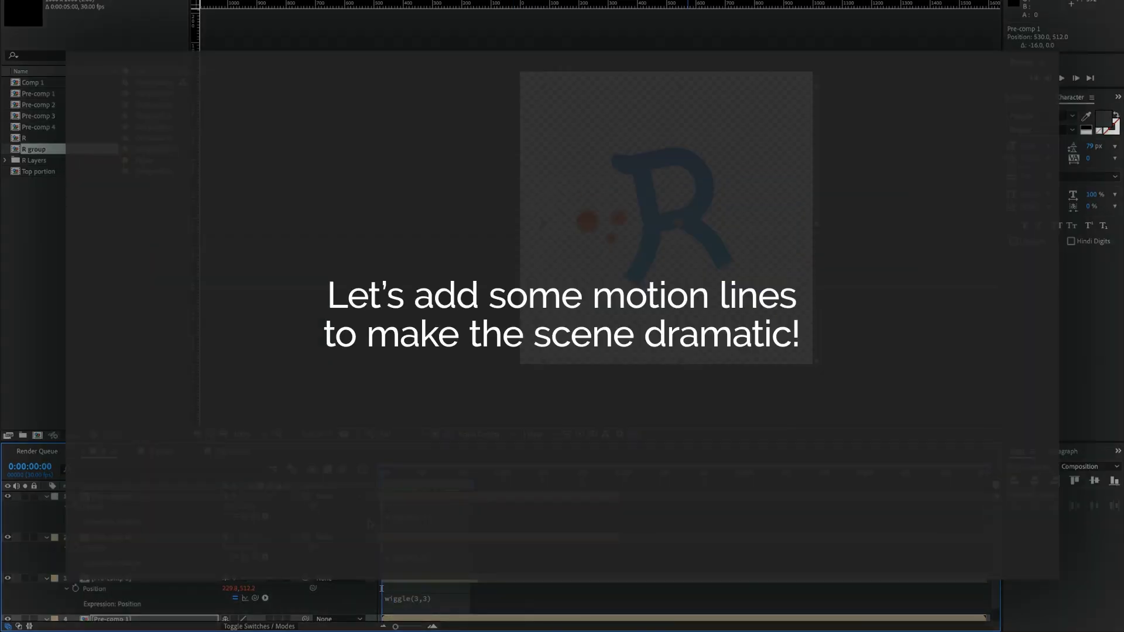
Step: Create a white solid 50 px high and keyframe its starting position at 1222, 500, outside the canvas
key(ctrl+y)
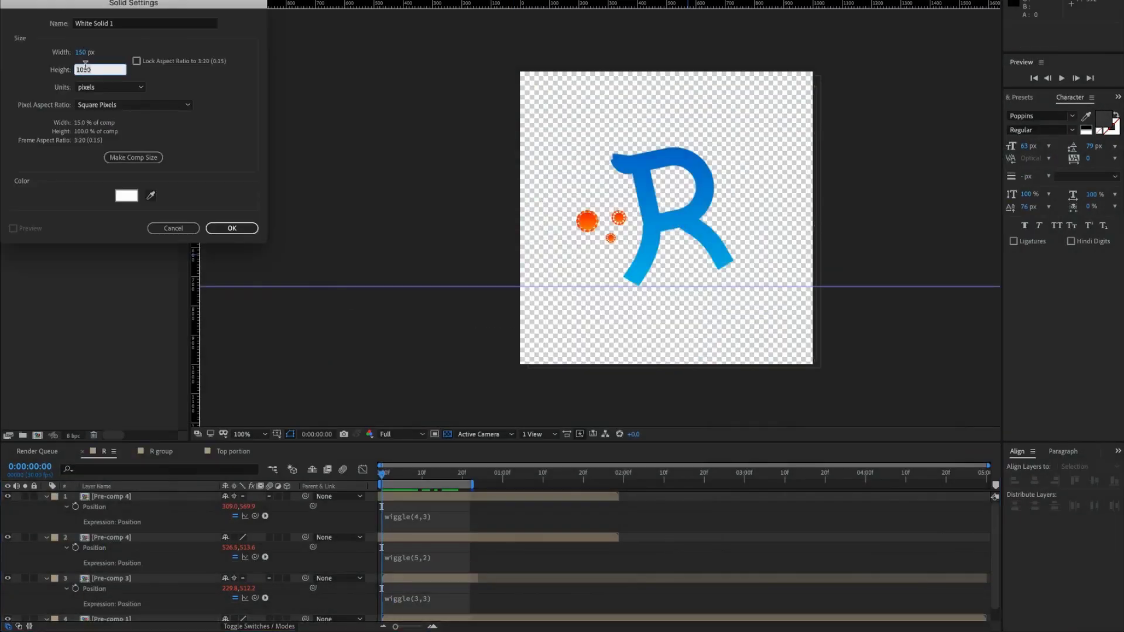
text(50)
click(235, 228)
drag(688, 218, 705, 218)
key(p)
click(75, 506)
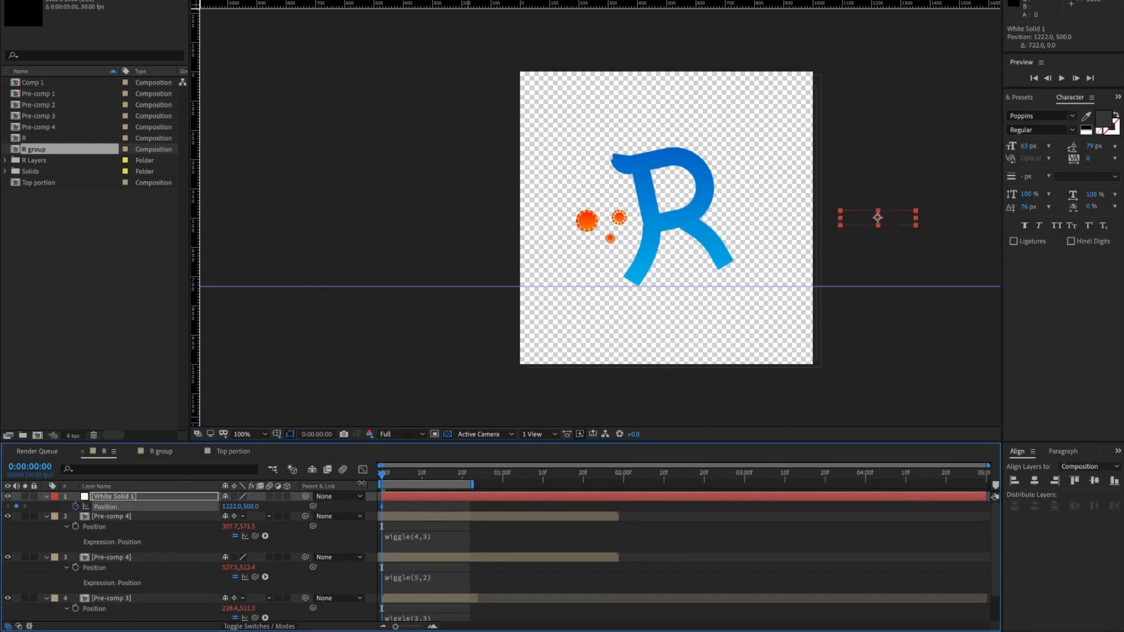
Step: Keyframe the white solid at -242, 500 at about frame 6, enable motion blur for it and preview the streak
drag(382, 472, 406, 473)
drag(900, 220, 471, 233)
click(269, 496)
click(343, 469)
key(space)
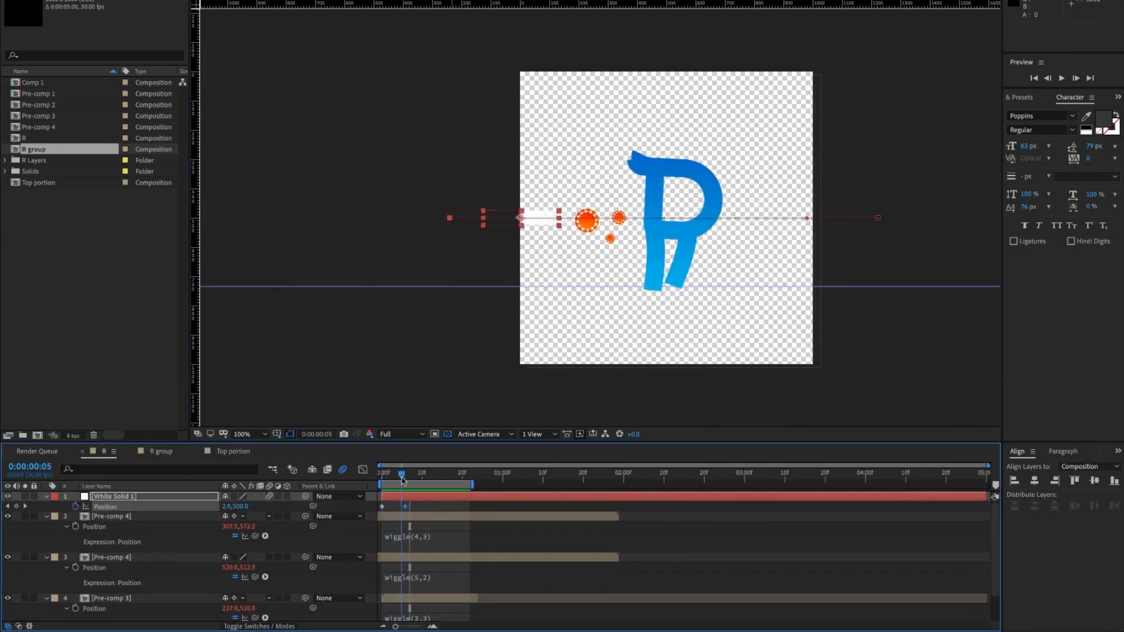
key(space)
Step: Duplicate the white streak, delay the copy in time, enlarge it and move it down near the letter's feet
key(ctrl+d)
drag(432, 497, 447, 498)
key(a)
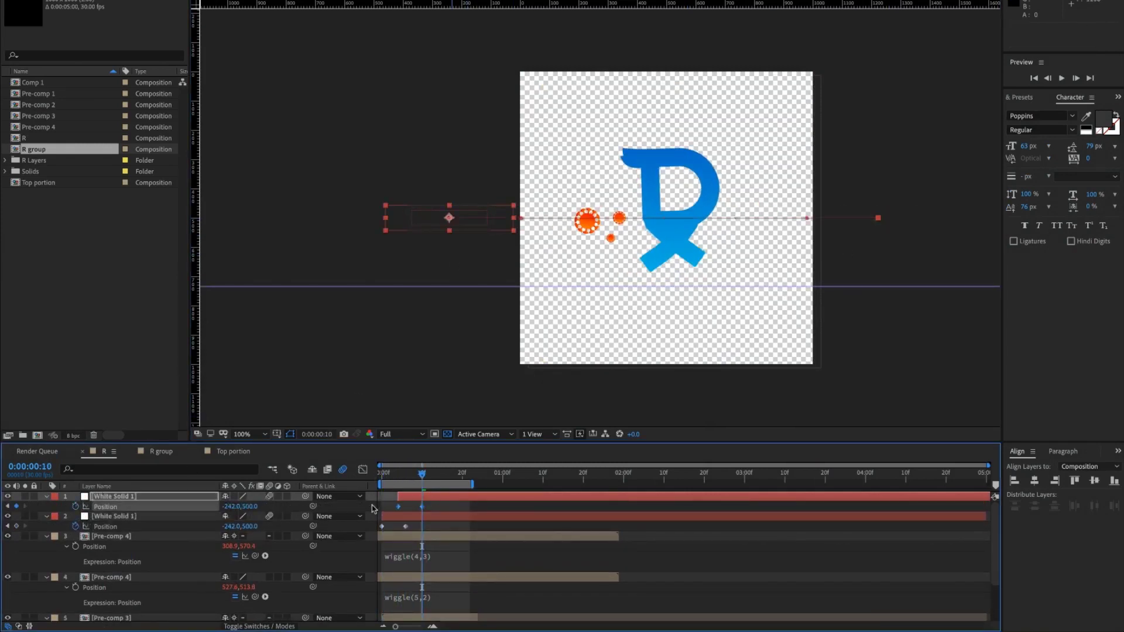
drag(448, 217, 446, 299)
drag(492, 498, 508, 499)
key(space)
key(space)
Step: Find the blur effects and apply Gaussian Blur to the white streak
click(1019, 98)
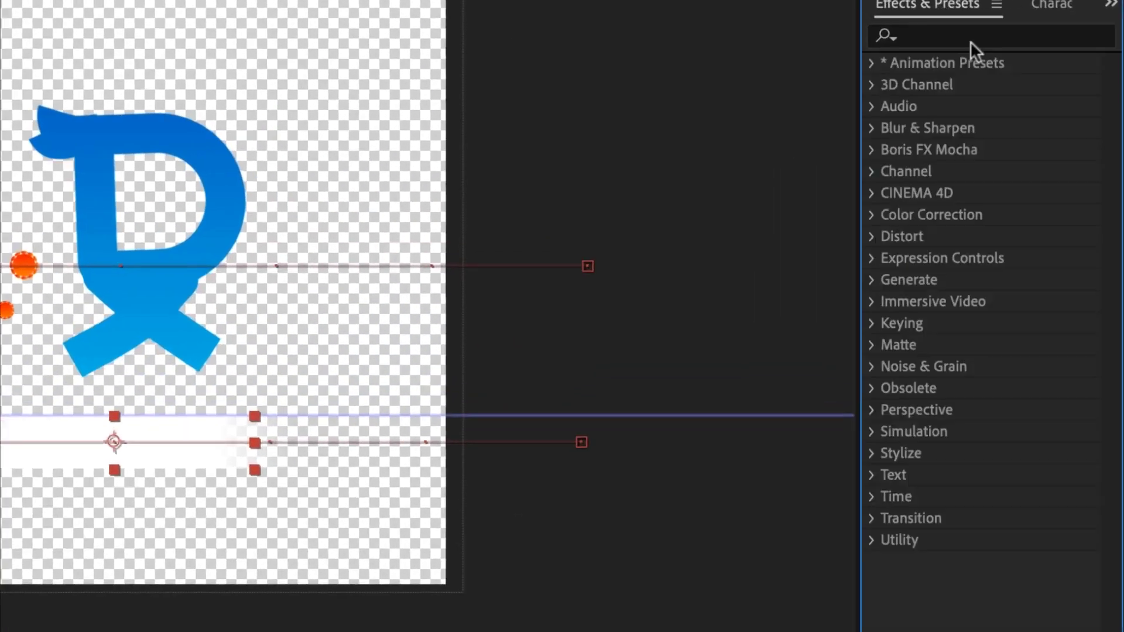
click(970, 38)
text(blur)
double_click(995, 562)
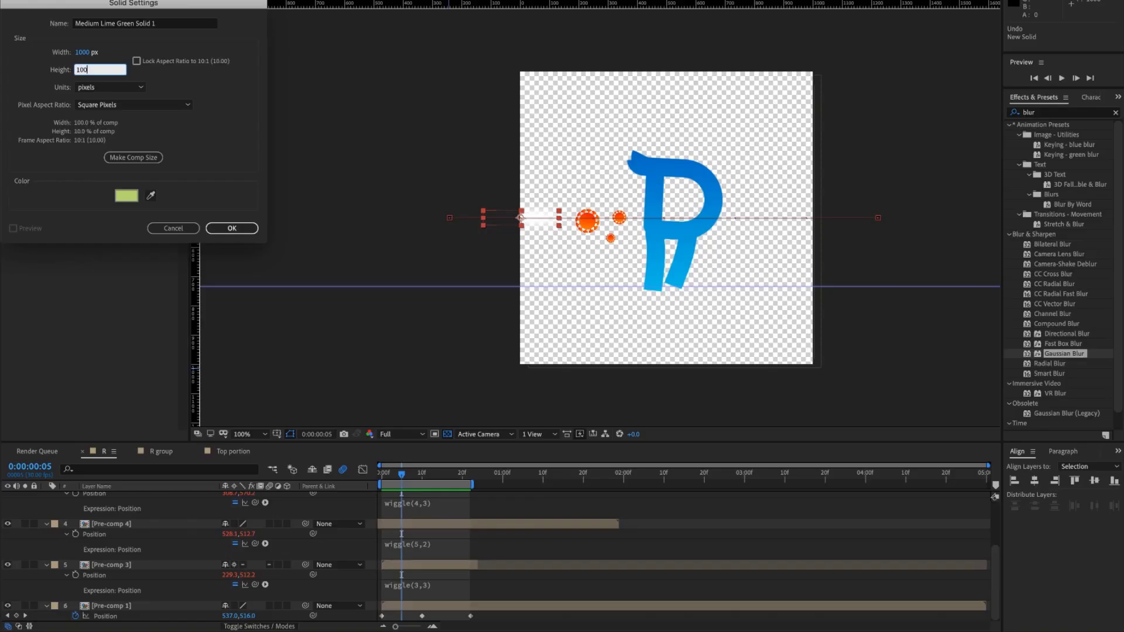
Step: Add a 1000 by 1000 px background solid beneath all layers, recolour it light cyan and preview the loop
click(245, 231)
drag(186, 497, 181, 622)
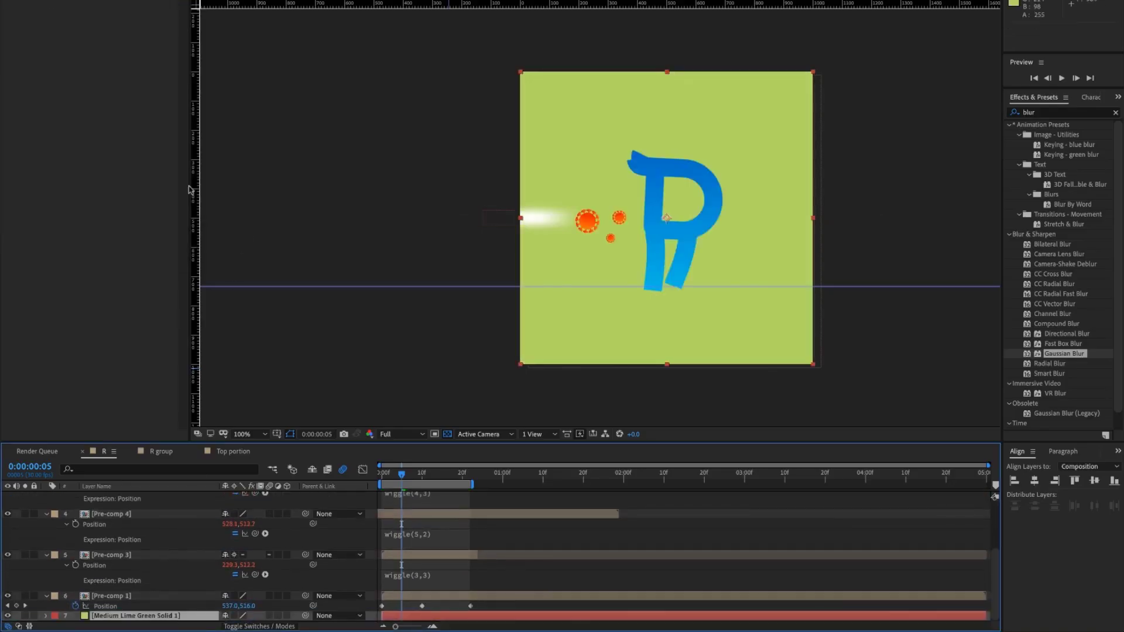
click(167, 0)
click(222, 0)
click(126, 195)
drag(92, 45, 77, 27)
drag(180, 138, 180, 94)
click(267, 21)
click(232, 257)
key(space)
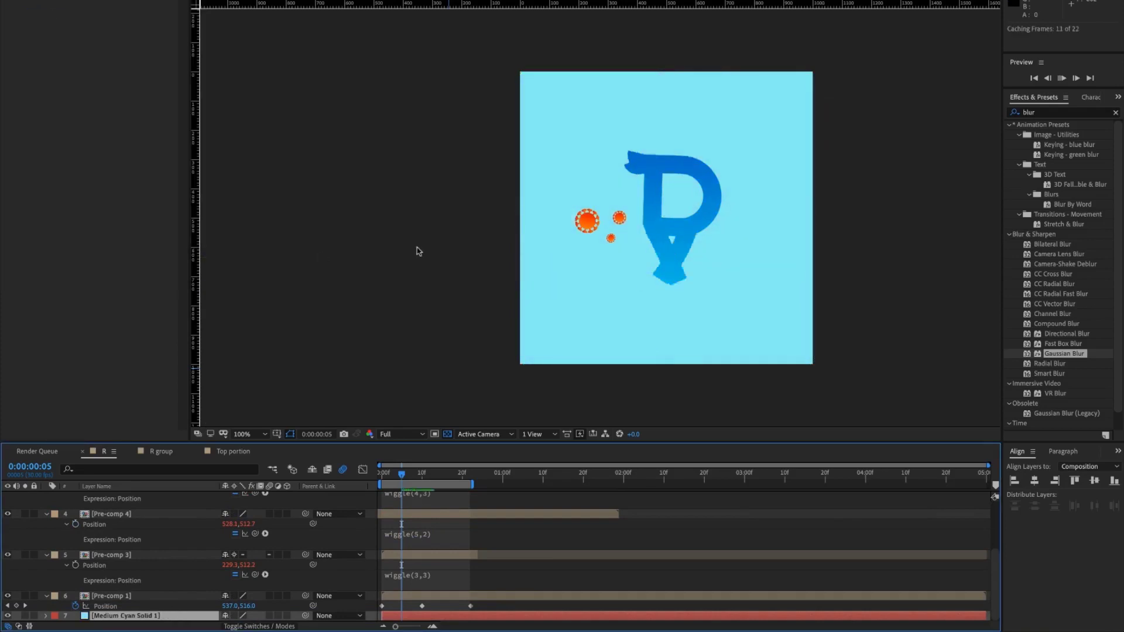